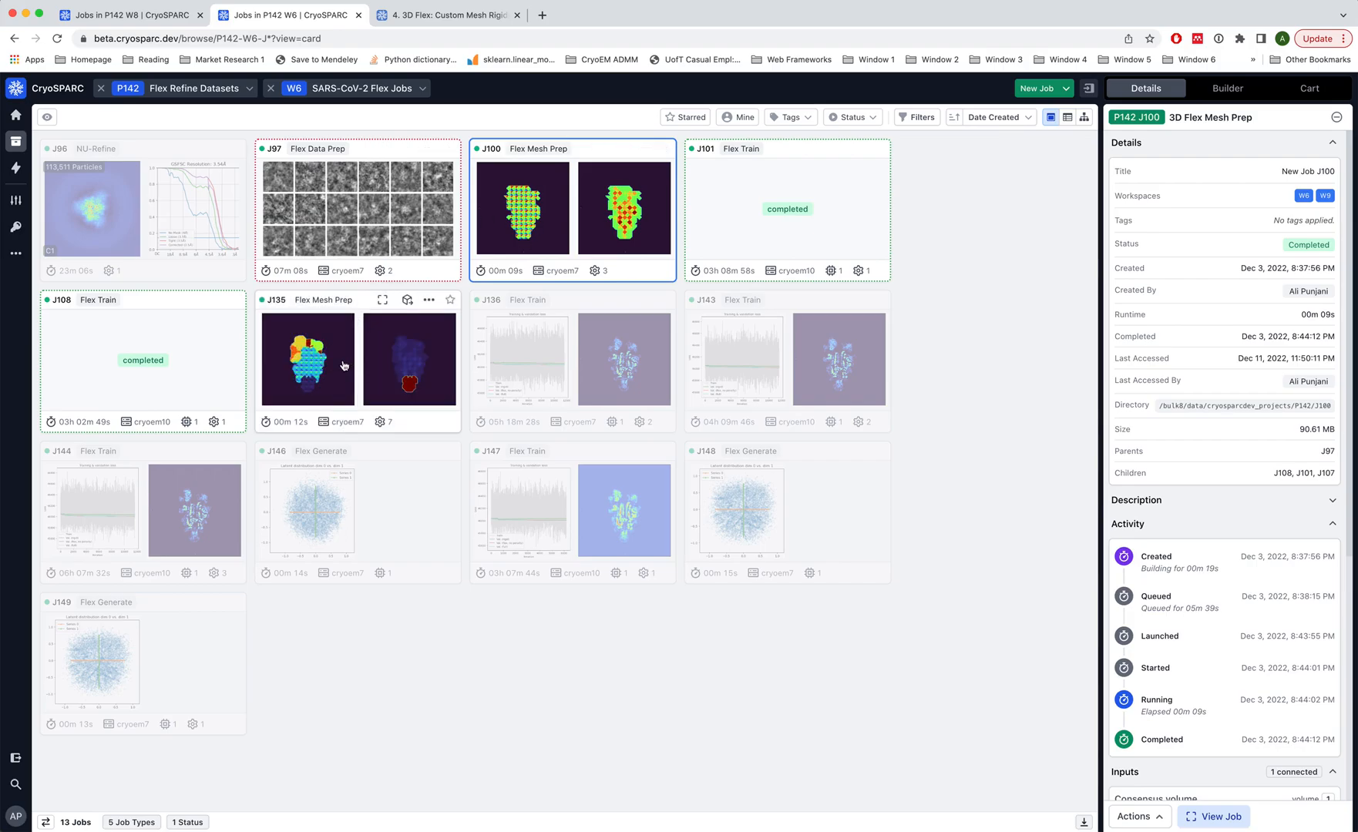
# Step: Open the 3D Flex Data Prep job J97 from the SARS-CoV-2 Flex Jobs workspace
pyautogui.click(345, 367)
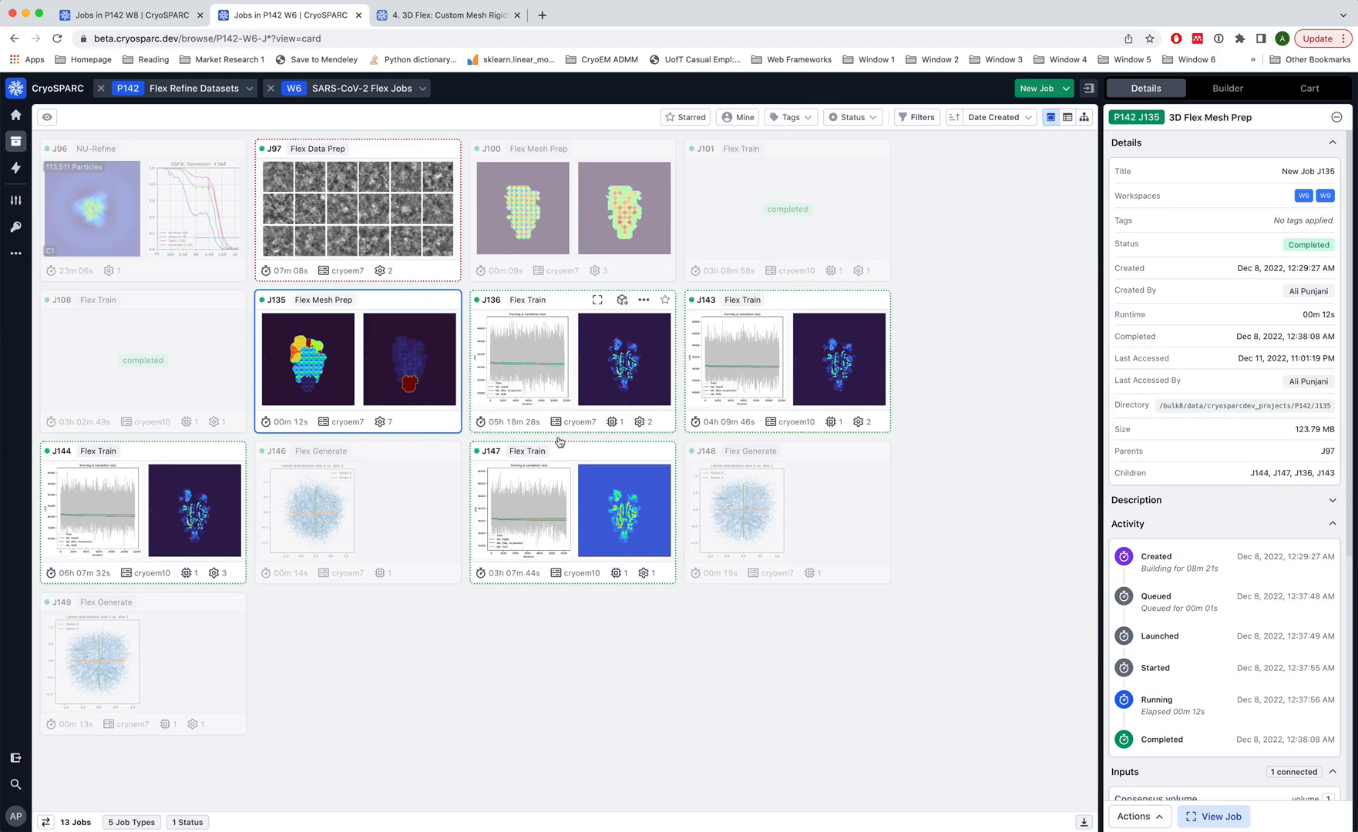
pyautogui.click(1049, 276)
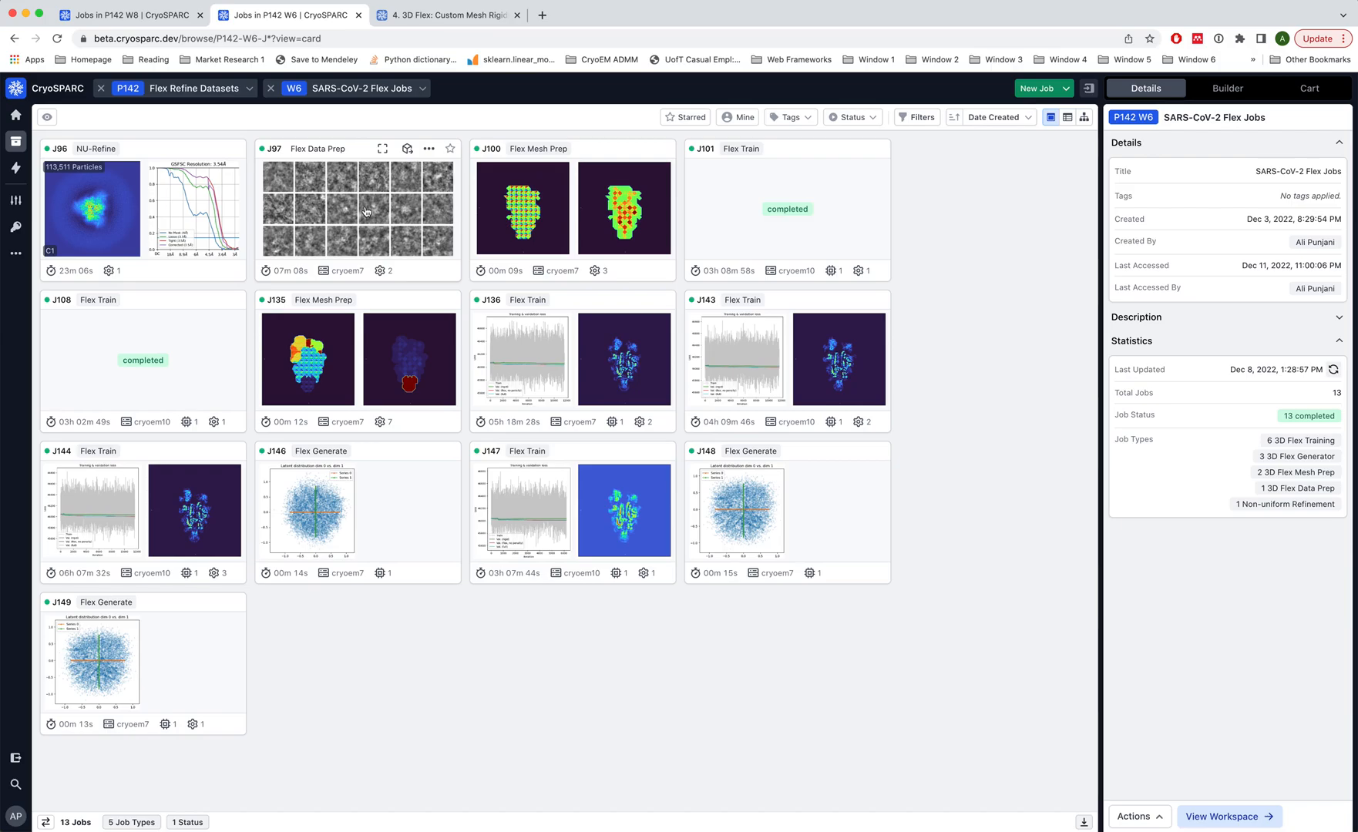
pyautogui.click(391, 219)
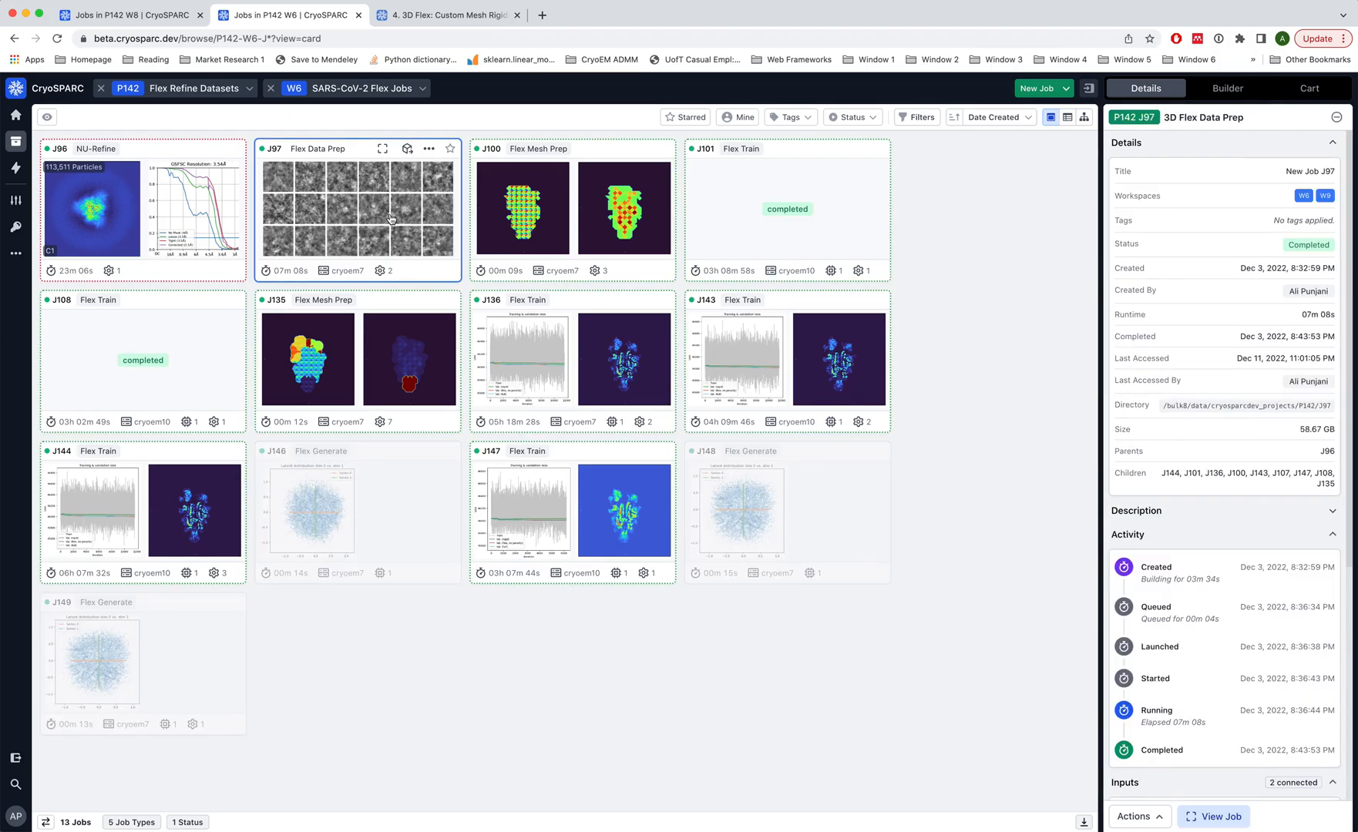
pyautogui.doubleClick(390, 219)
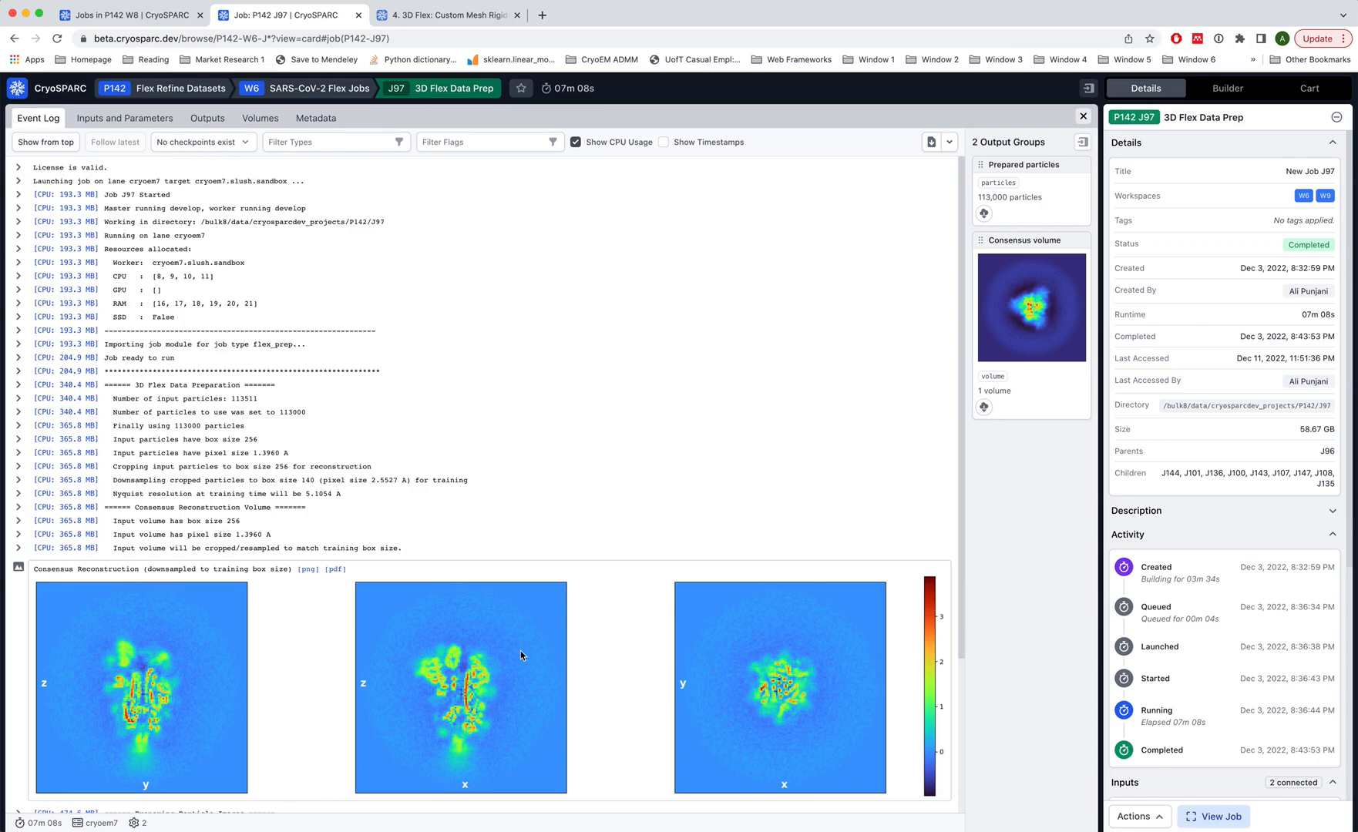
# Step: Download the map file of the consensus volume output from job J97
pyautogui.click(429, 19)
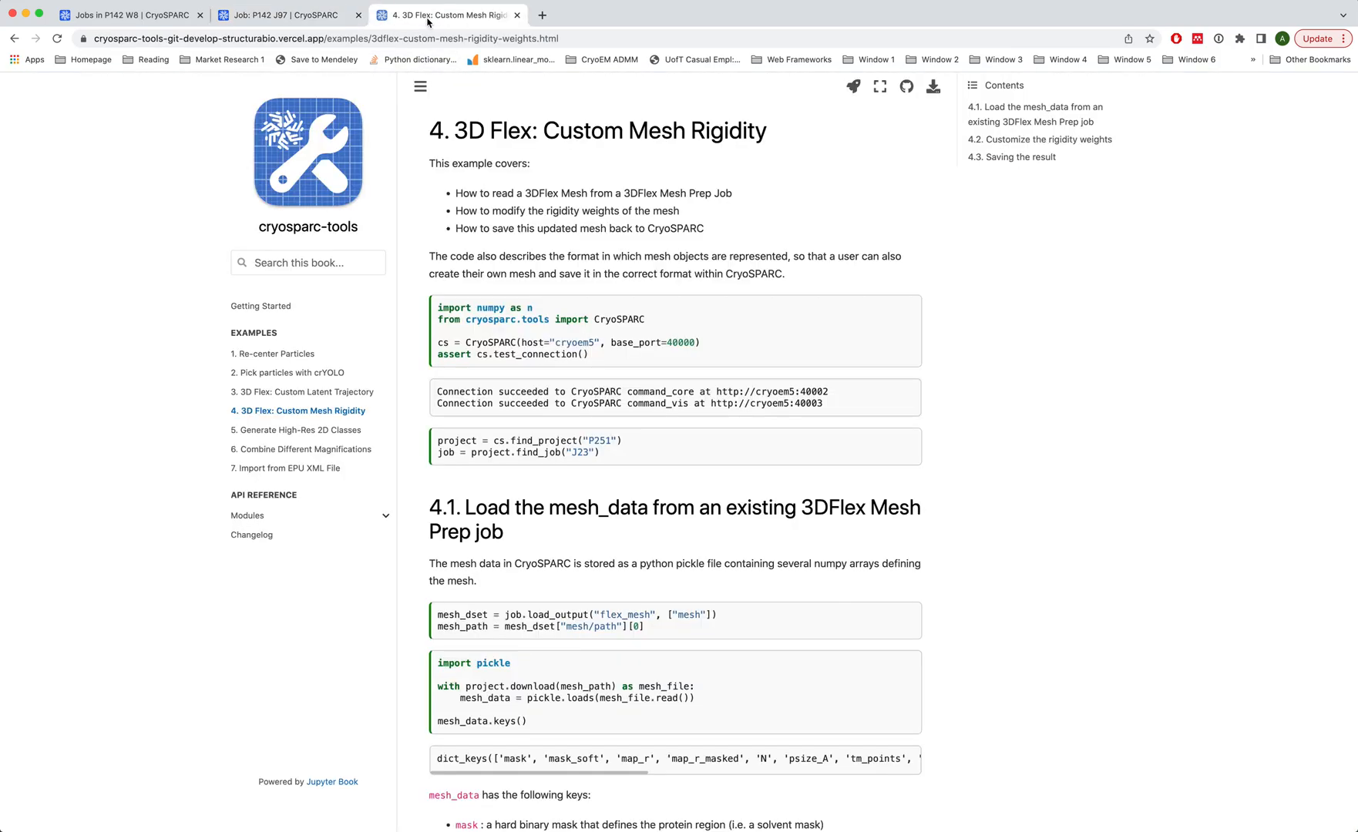
pyautogui.click(266, 18)
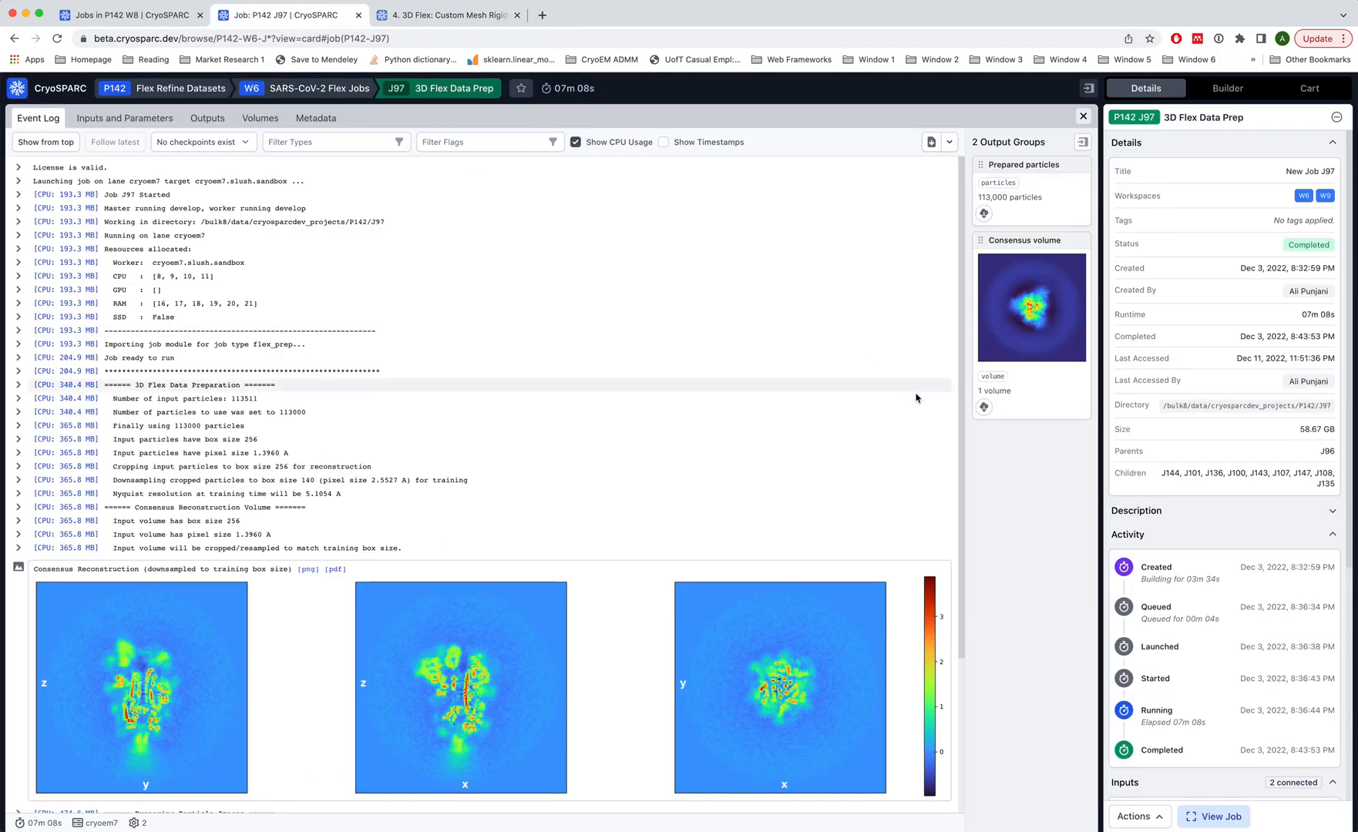
pyautogui.click(985, 409)
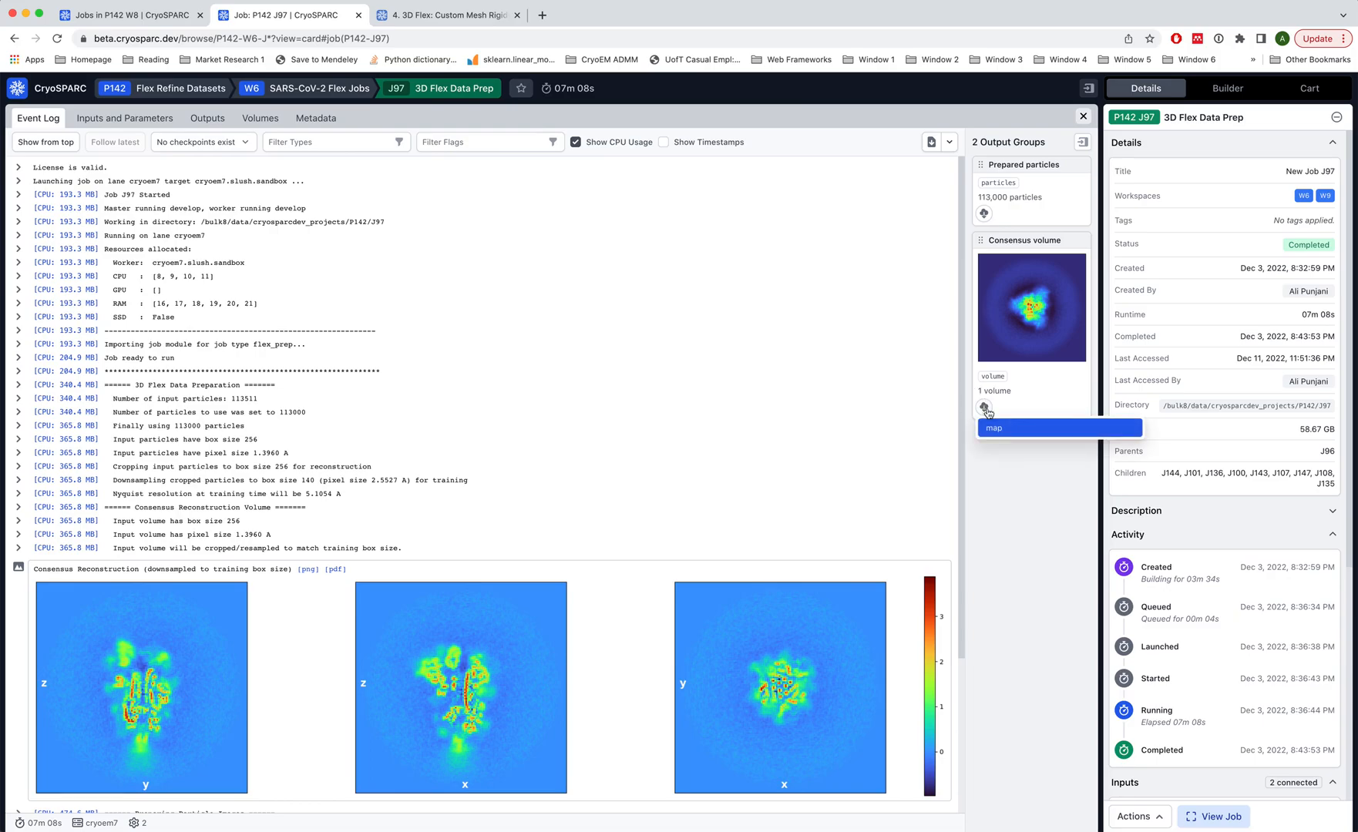
pyautogui.click(1005, 433)
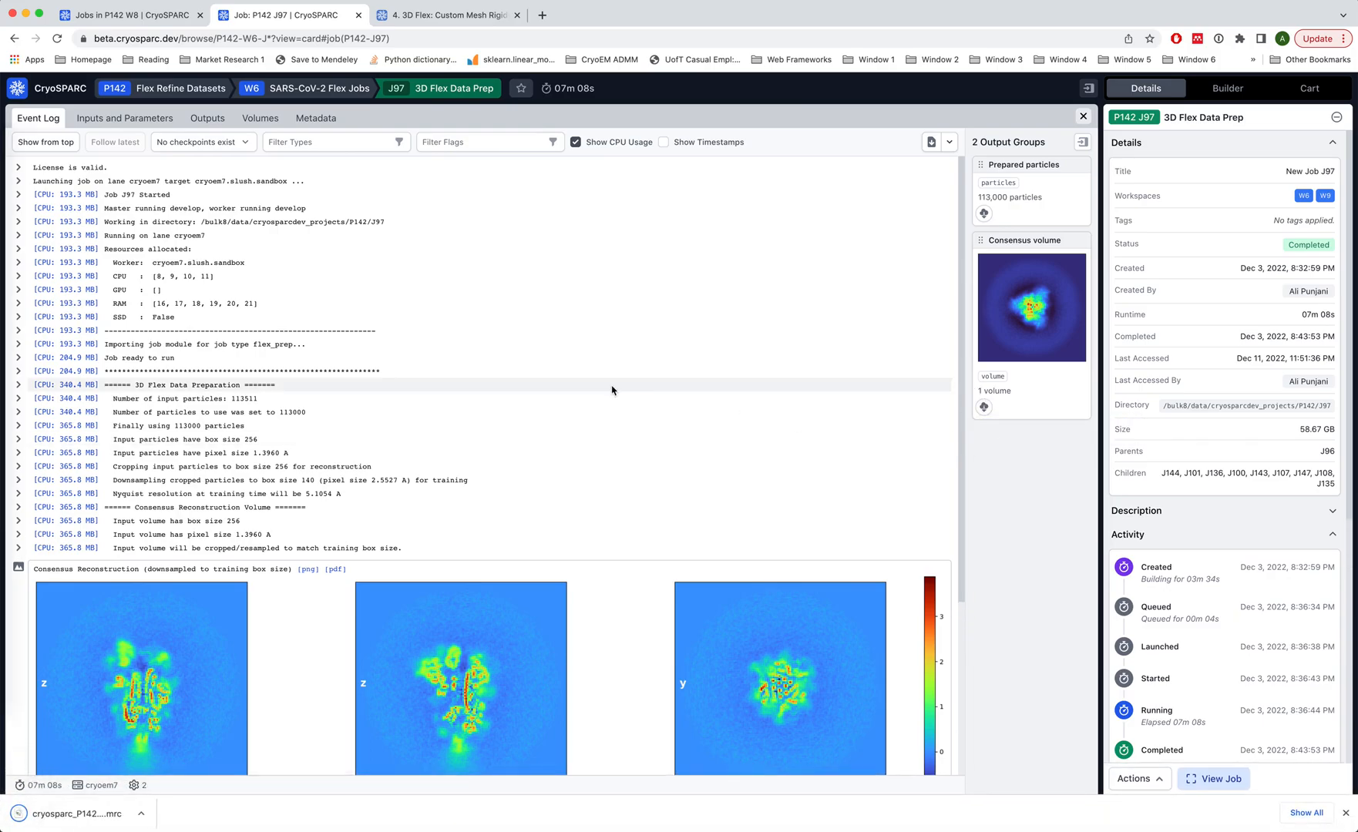
# Step: Switch to UCSF Chimera and apply a Gaussian volume filter of width 2.5526 to the J97 map
pyautogui.hotkey('ctrl', 'Left')
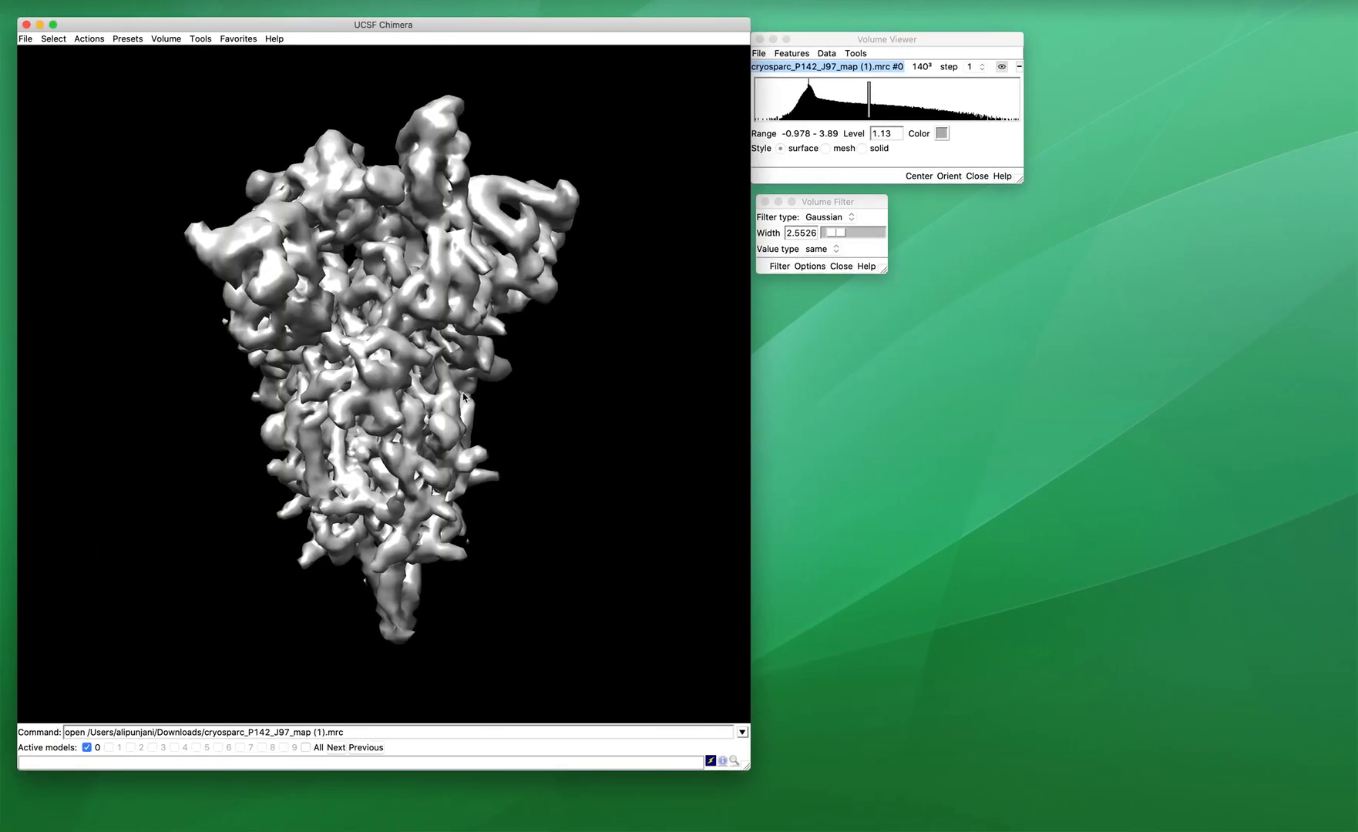
pyautogui.moveTo(462, 392); pyautogui.dragTo(416, 397)
pyautogui.moveTo(291, 296); pyautogui.dragTo(320, 360)
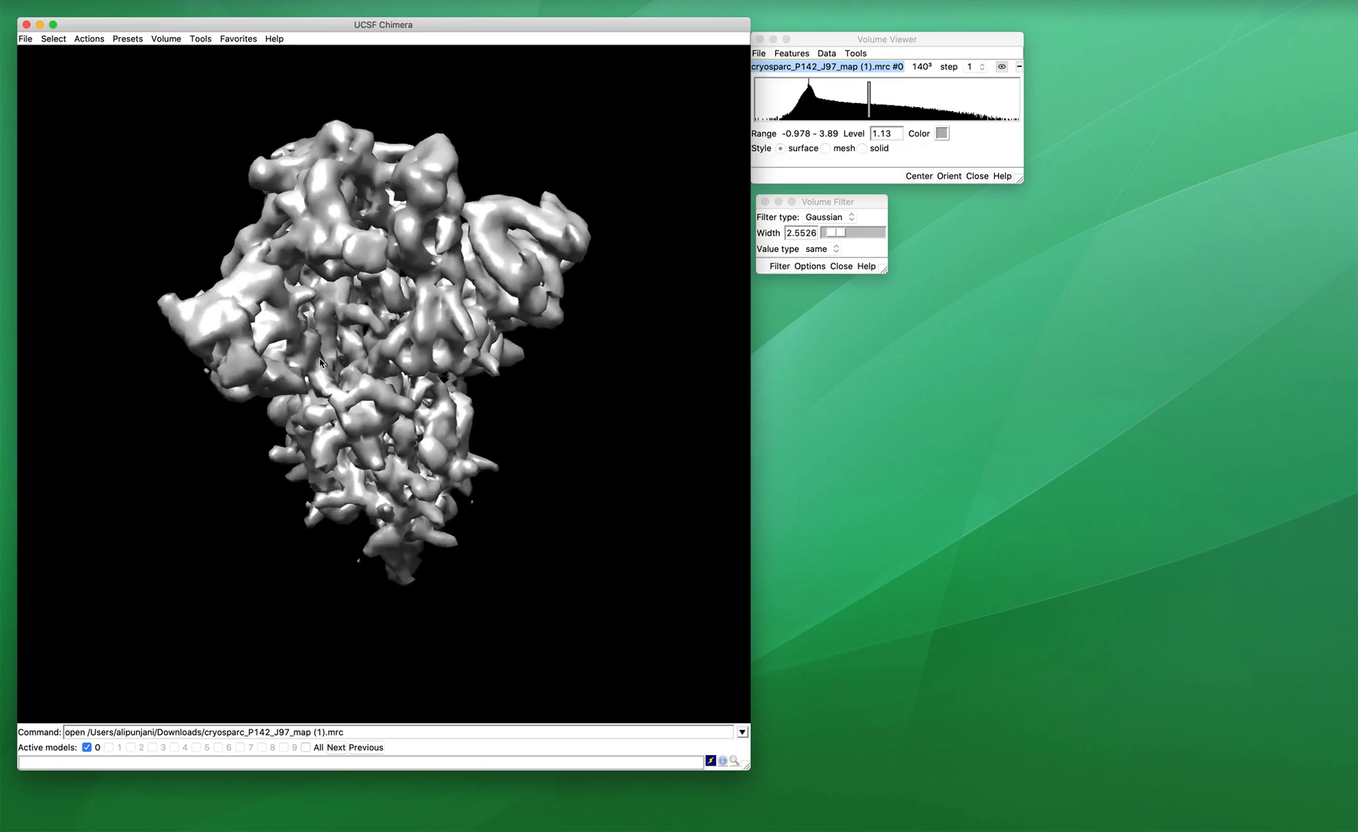
pyautogui.click(320, 359)
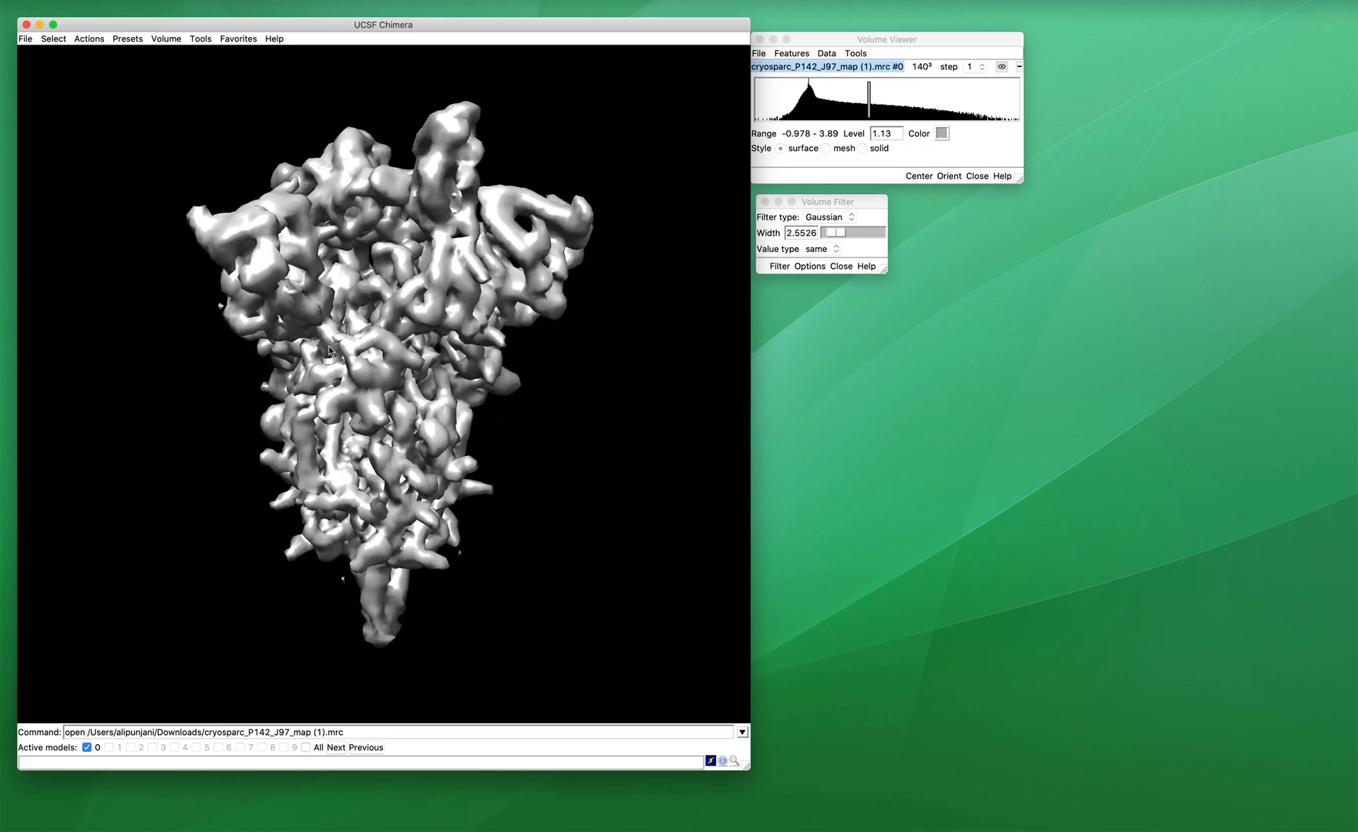
pyautogui.moveTo(414, 269); pyautogui.dragTo(414, 271)
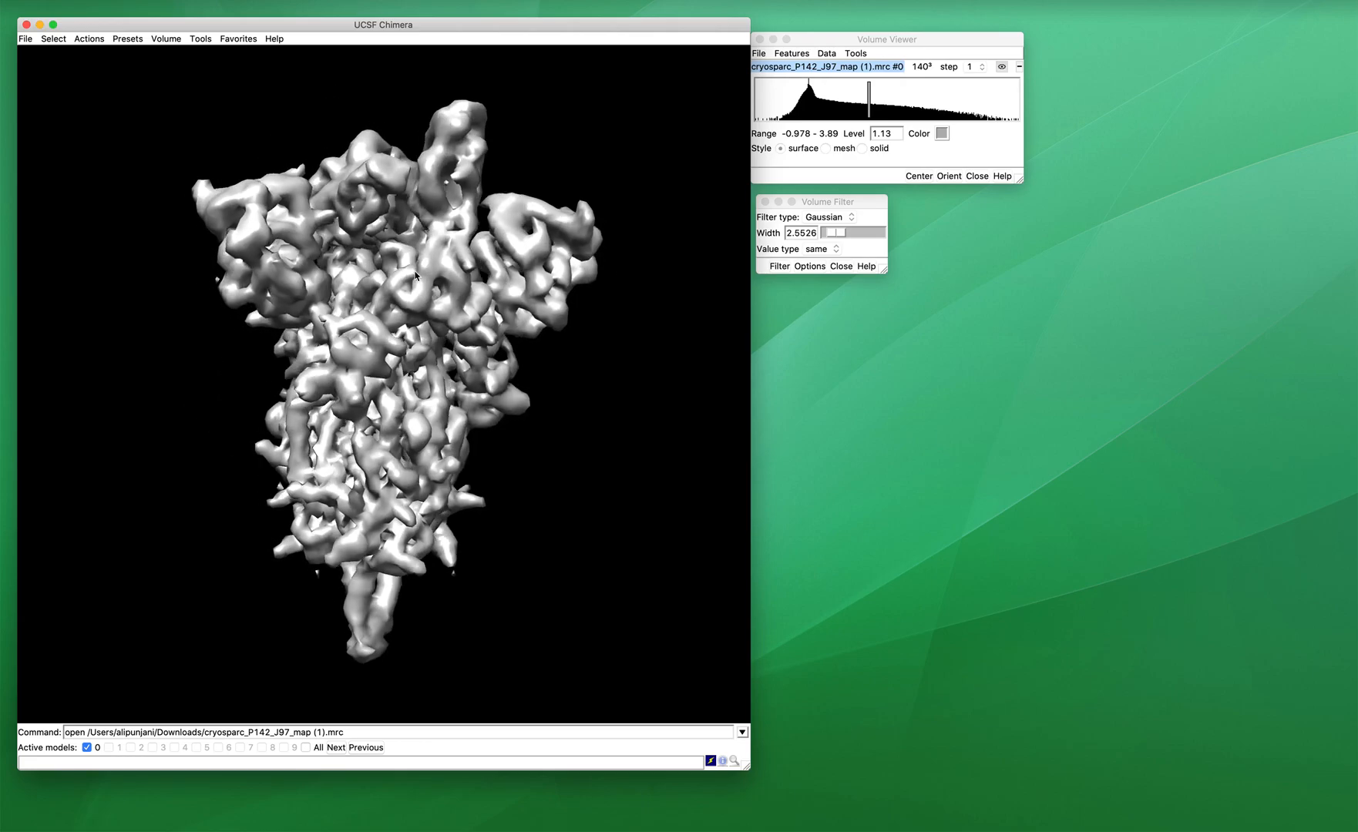
pyautogui.click(844, 211)
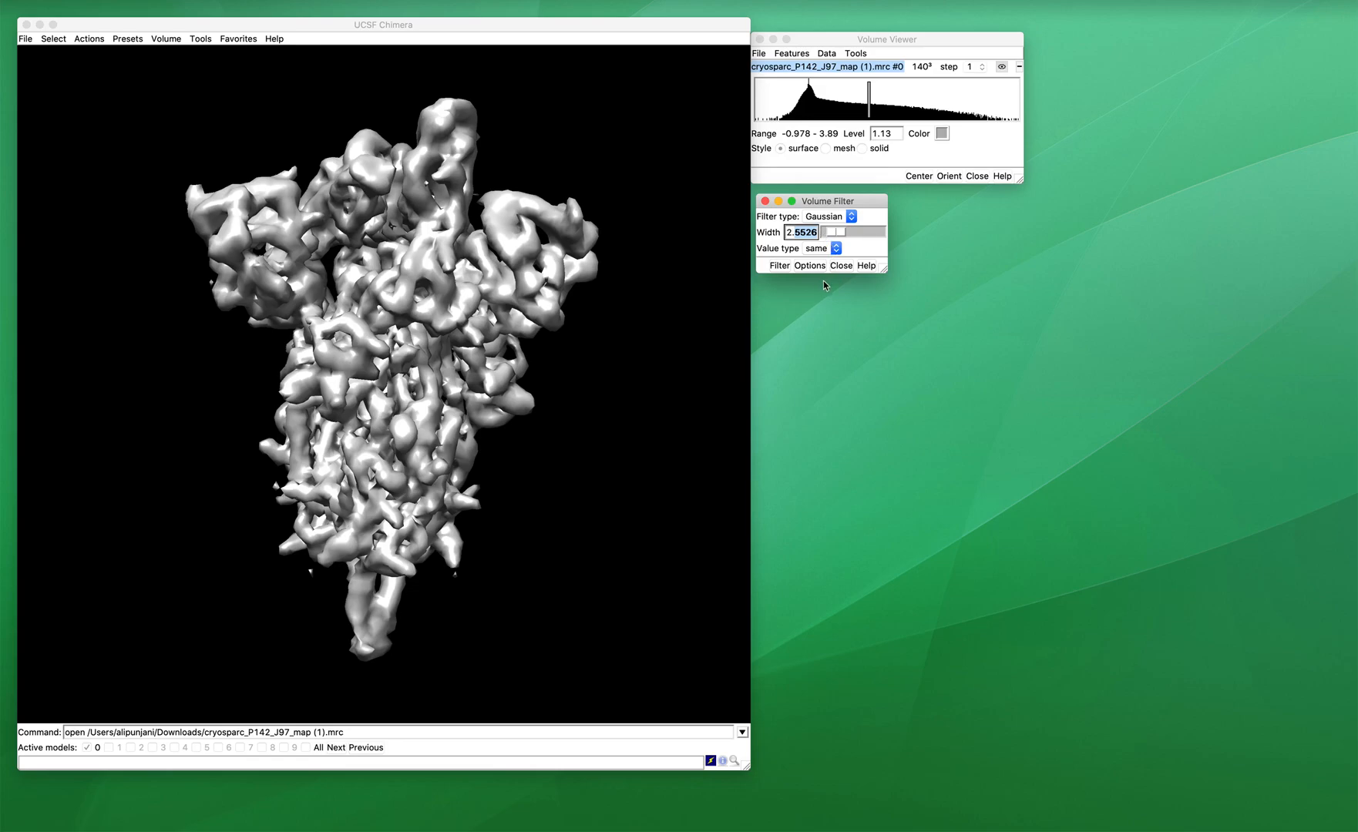
pyautogui.click(780, 267)
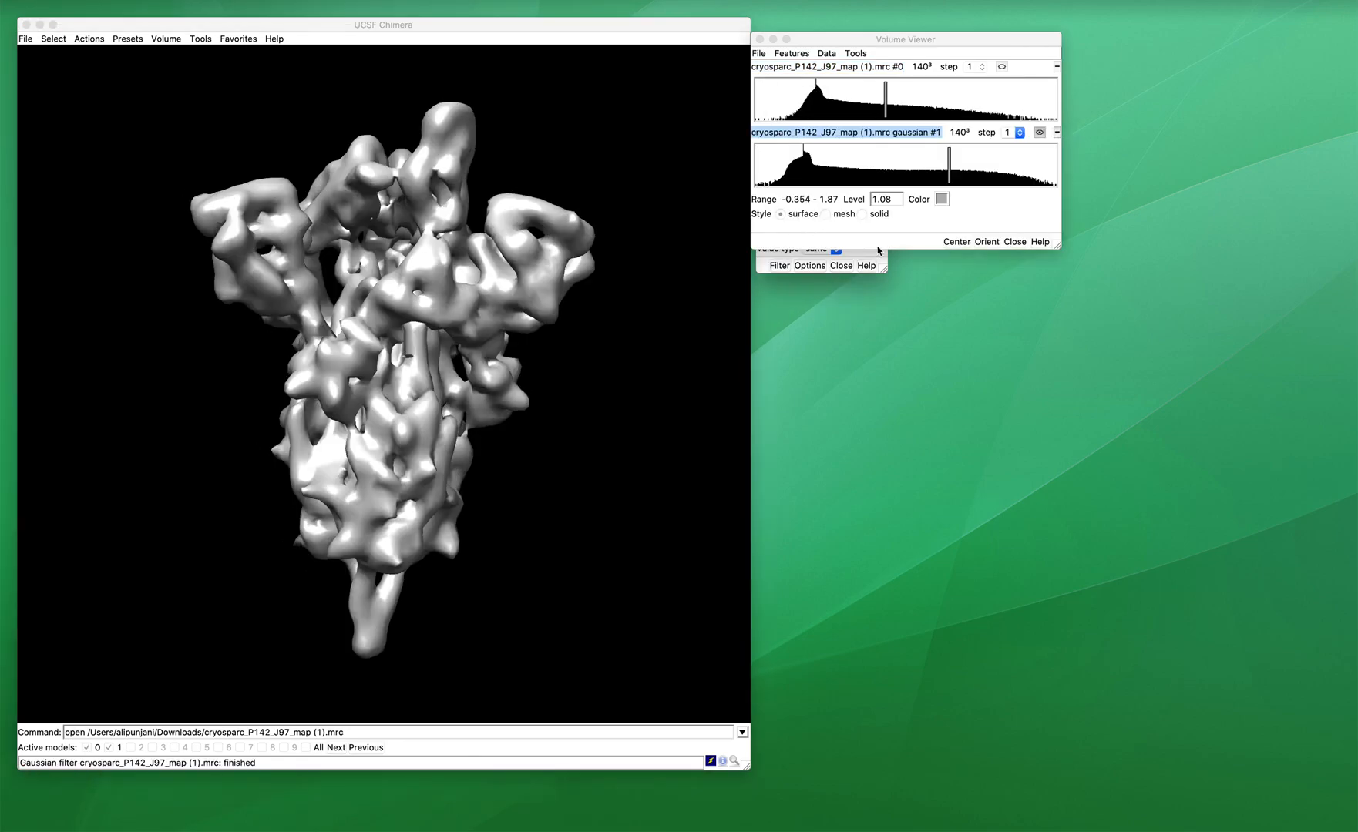
# Step: Move the Volume Filter window clear of the Volume Viewer and set the Gaussian-filtered map's surface level to about 1.01
pyautogui.click(881, 264)
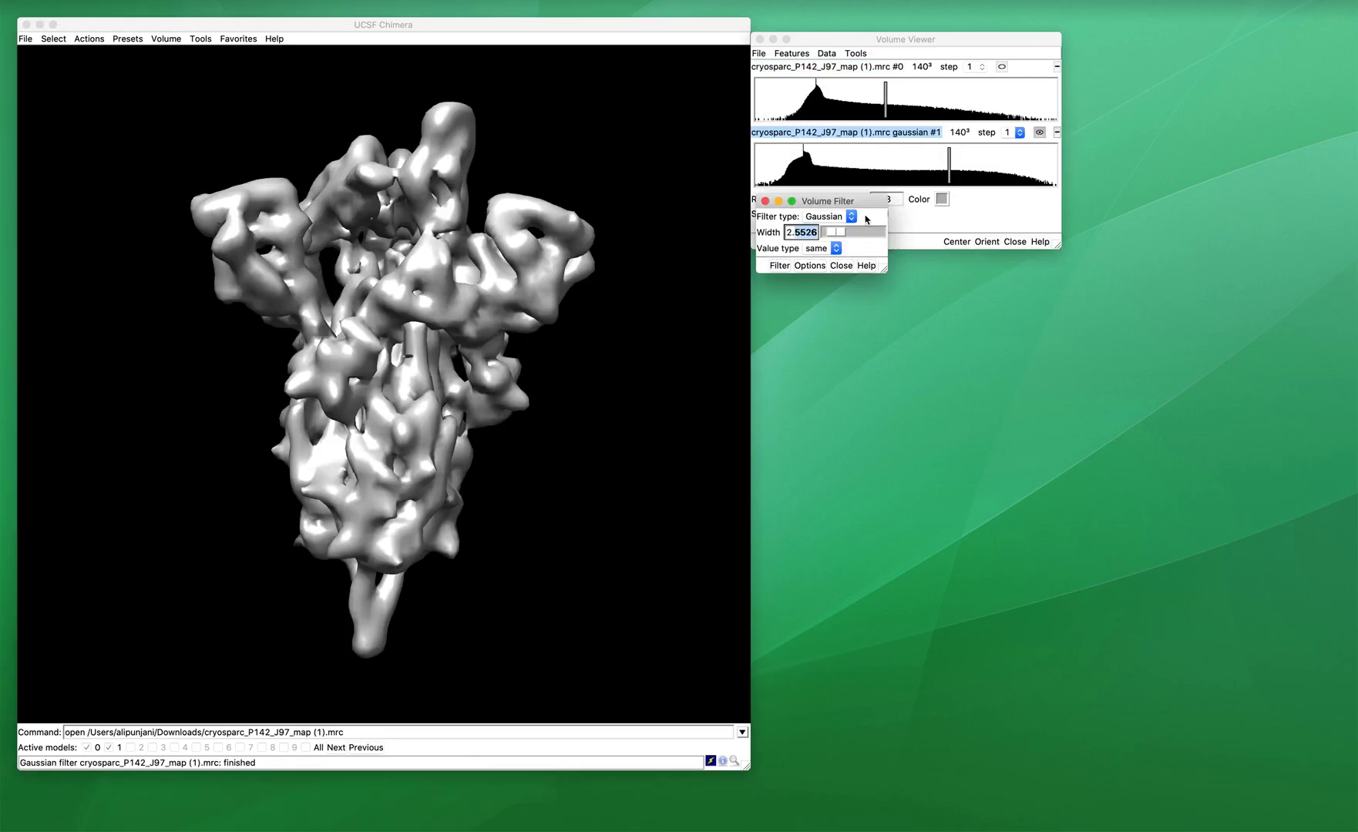
pyautogui.moveTo(865, 208); pyautogui.dragTo(865, 280)
pyautogui.moveTo(308, 325); pyautogui.dragTo(502, 231)
pyautogui.moveTo(949, 164); pyautogui.dragTo(939, 168)
# Step: Examine the smoothed spike map from the side and from above to distinguish its domains
pyautogui.moveTo(596, 283)
pyautogui.mouseDown()
pyautogui.moveTo(455, 283)
pyautogui.moveTo(507, 270)
pyautogui.moveTo(410, 329)
pyautogui.moveTo(428, 132)
pyautogui.mouseUp()
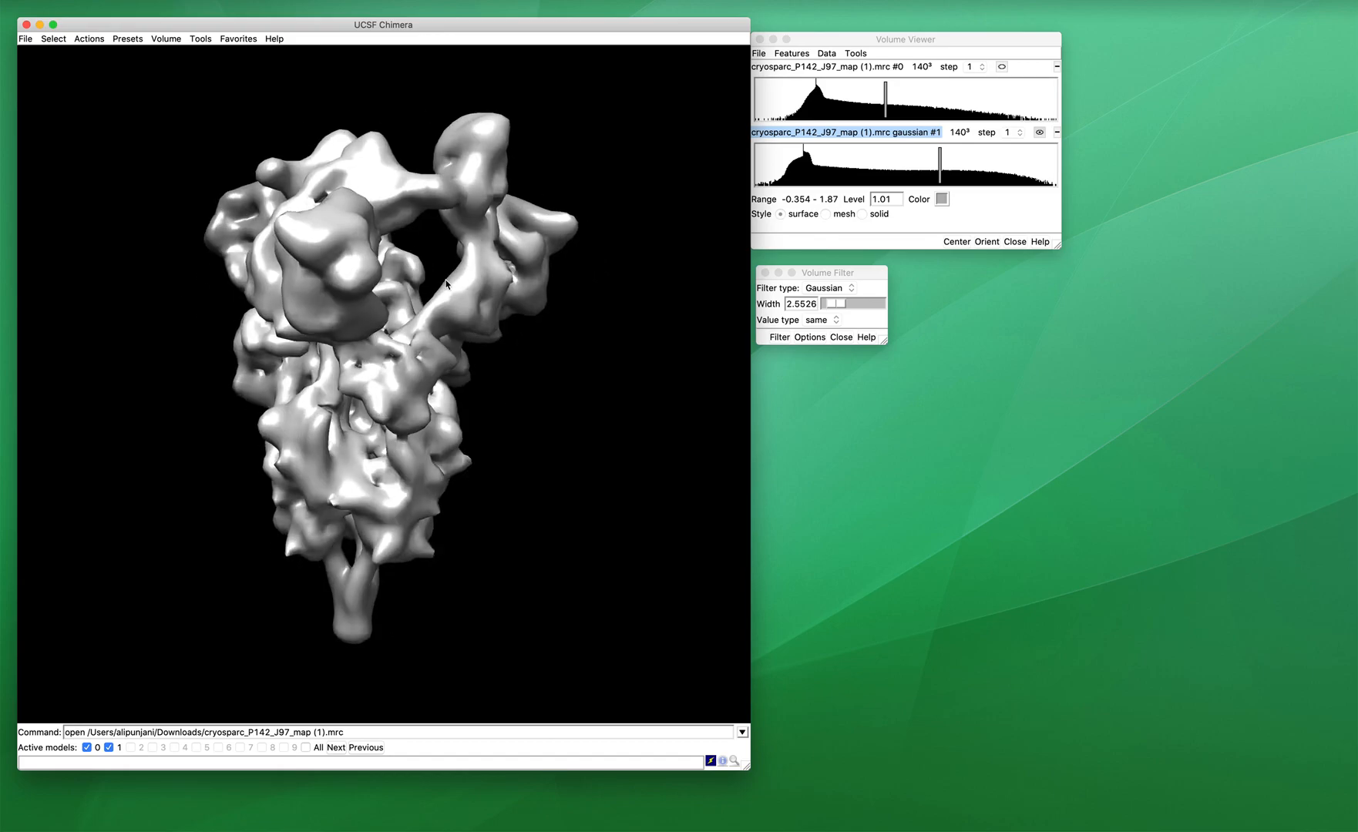
pyautogui.moveTo(467, 267); pyautogui.dragTo(458, 124)
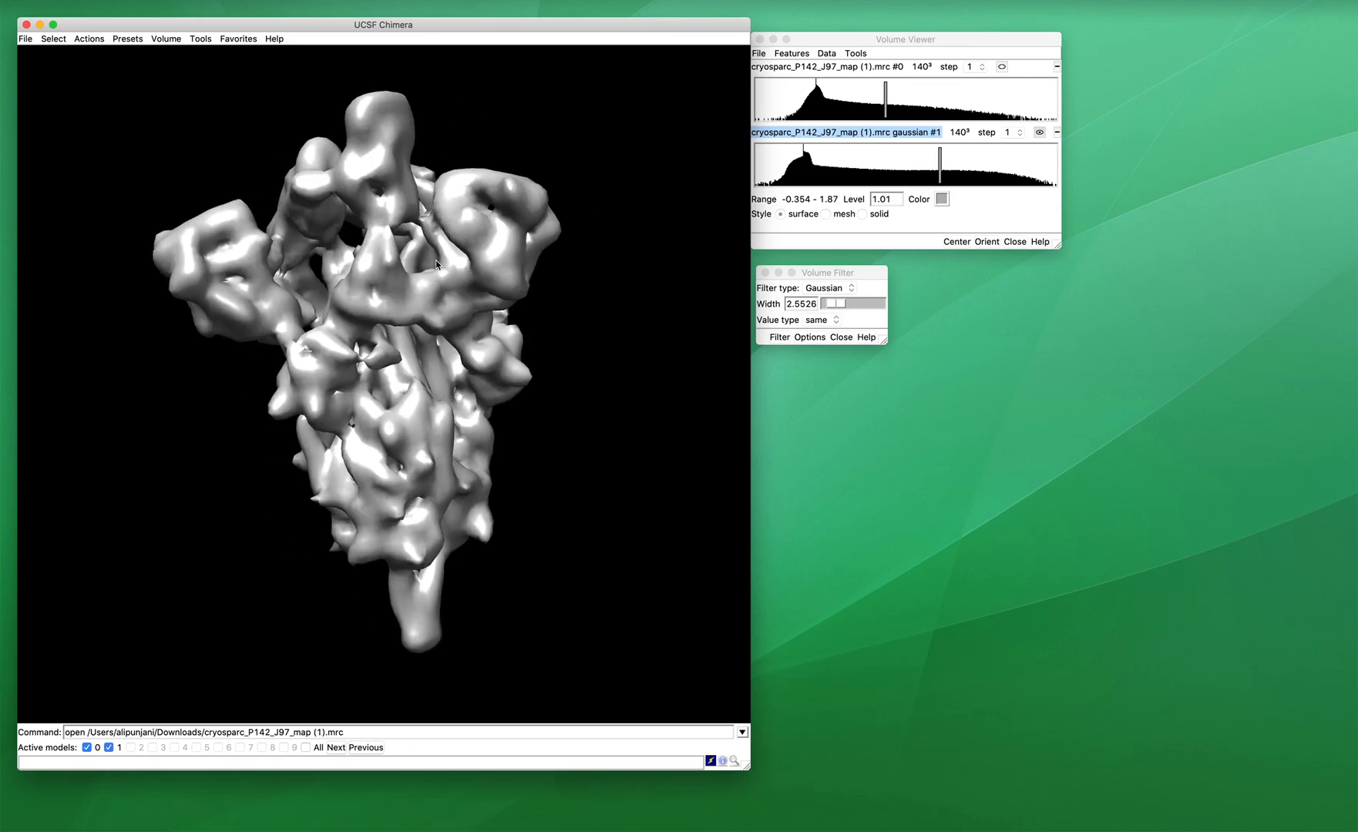
pyautogui.moveTo(435, 260); pyautogui.dragTo(400, 223)
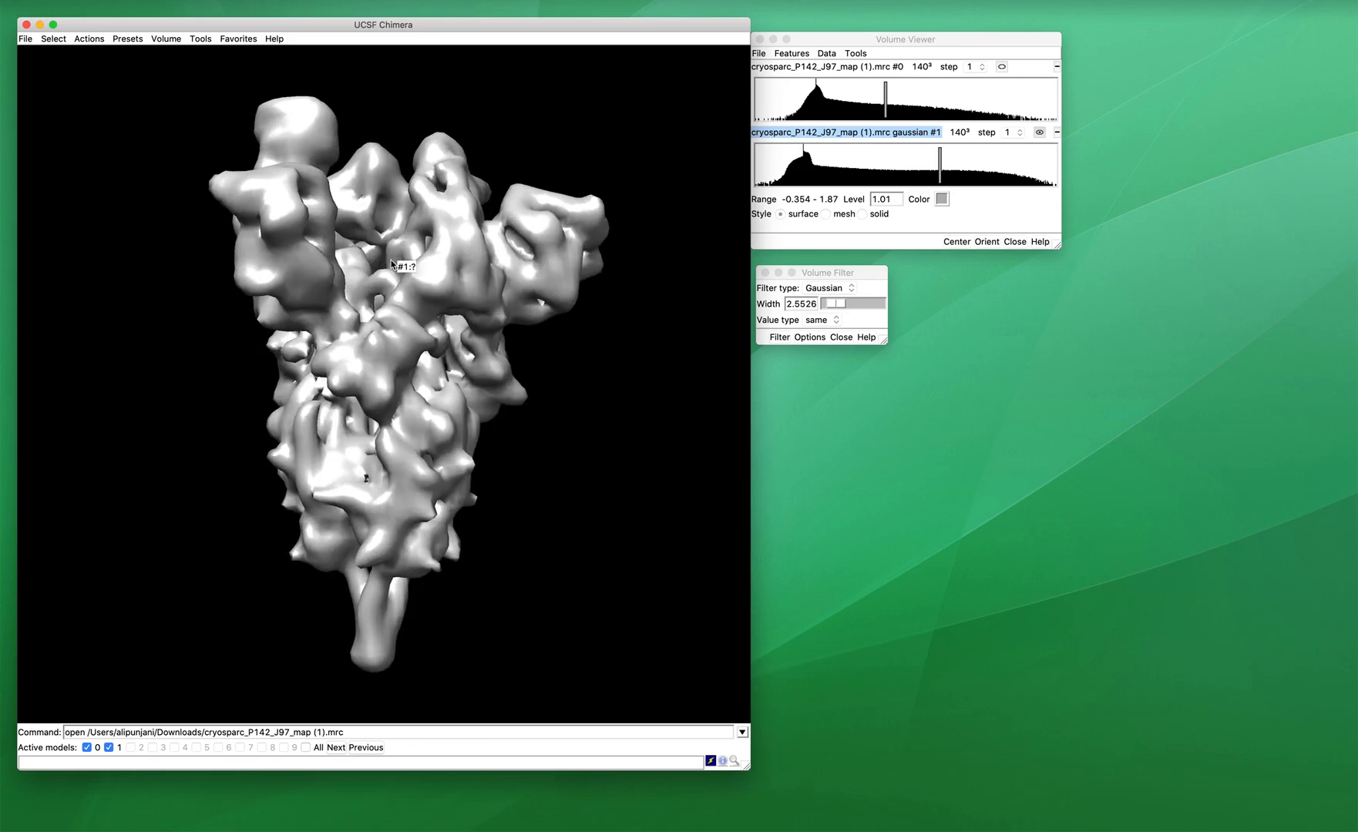
pyautogui.moveTo(429, 307); pyautogui.dragTo(455, 344)
pyautogui.scroll(10, 456, 343)
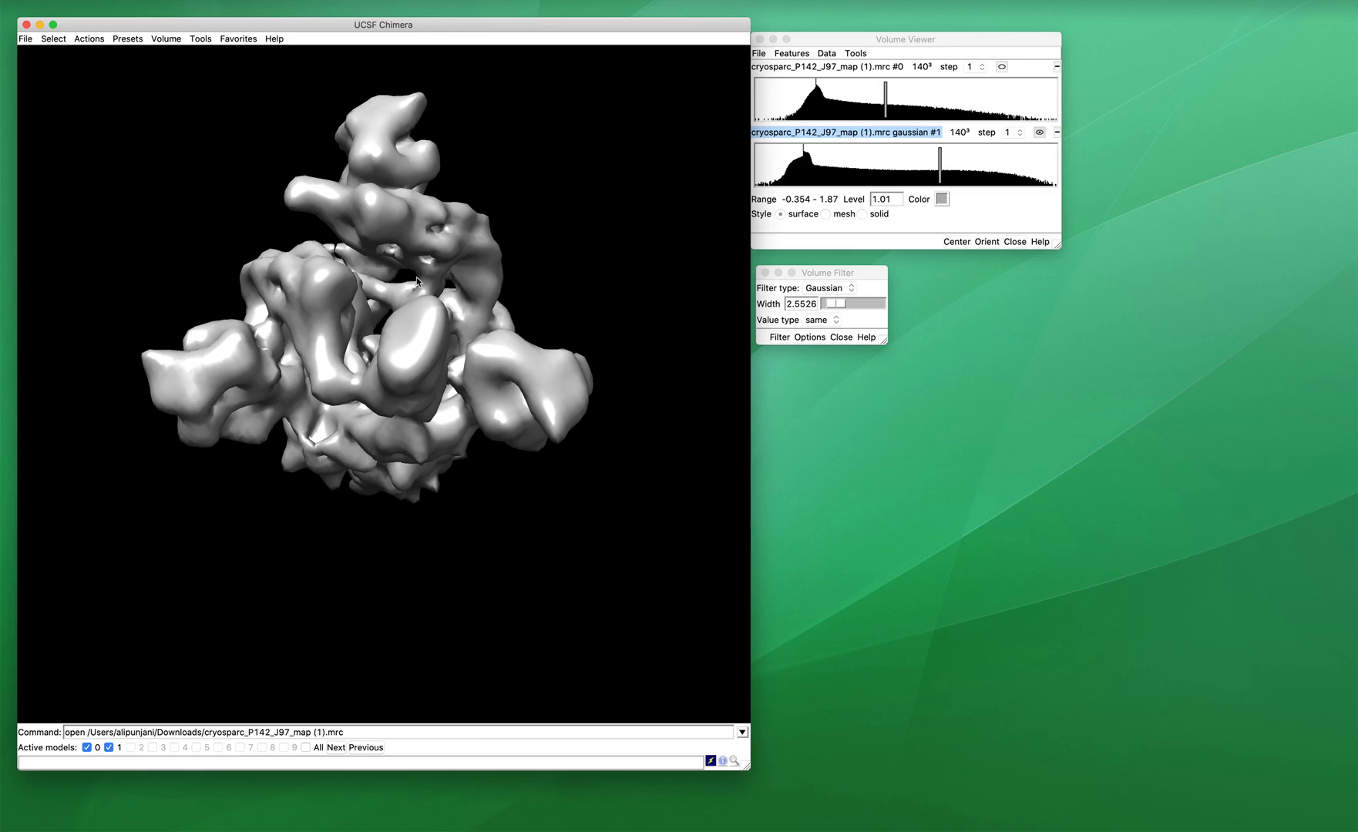
pyautogui.scroll(-10, 402, 470)
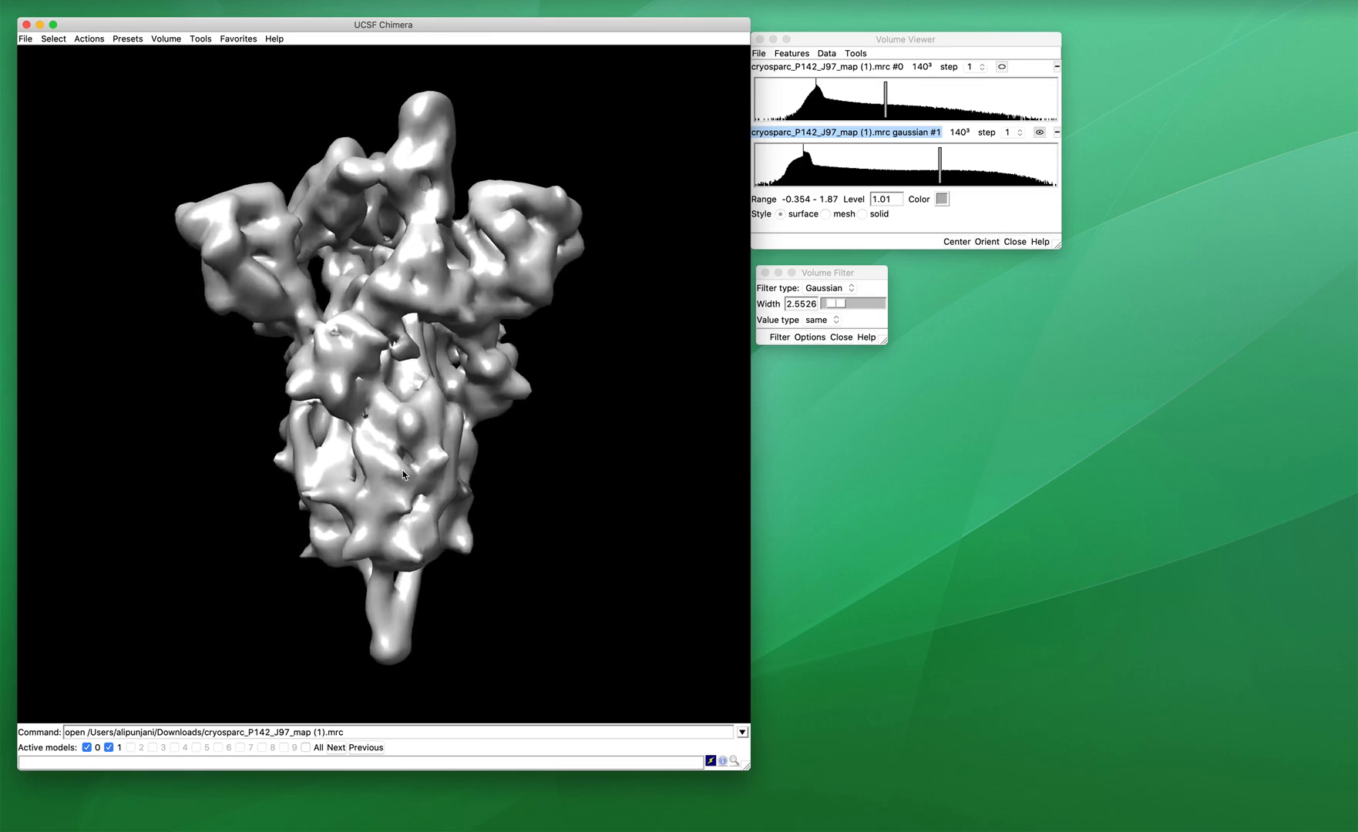
pyautogui.scroll(6, 399, 376)
pyautogui.hscroll(-10, 399, 377)
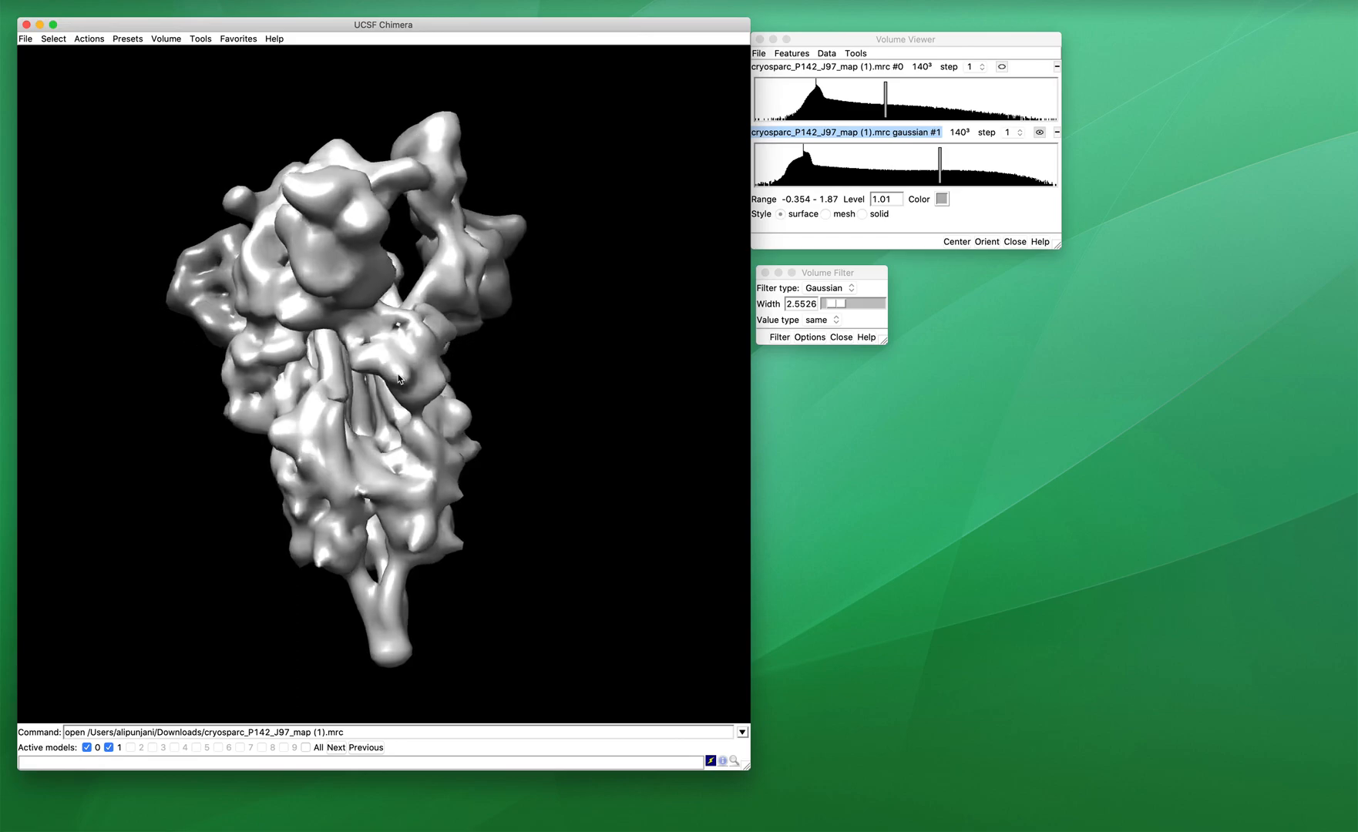
pyautogui.moveTo(375, 371); pyautogui.dragTo(313, 366)
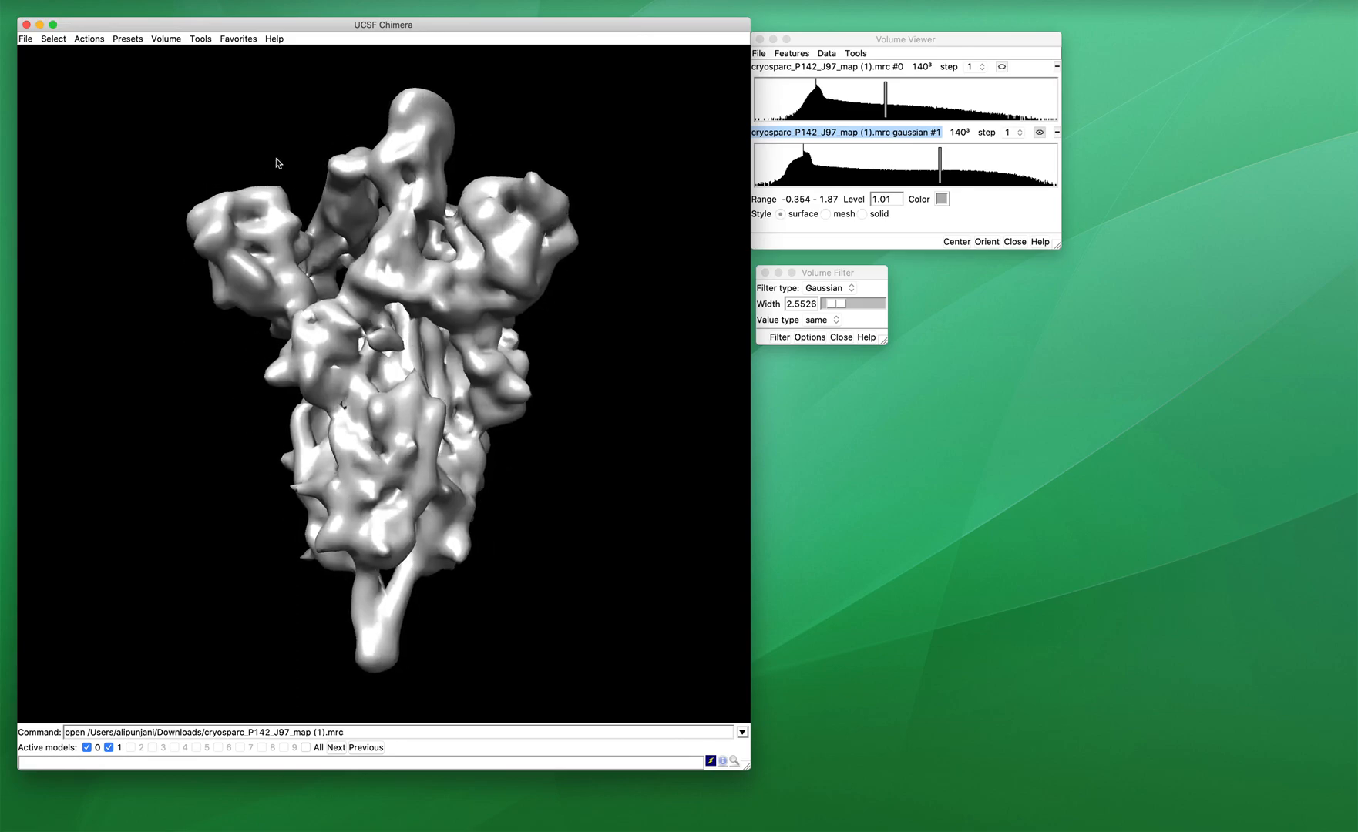
# Step: Segment the Gaussian-filtered J97 map into regions with the Segment Map tool
pyautogui.click(167, 38)
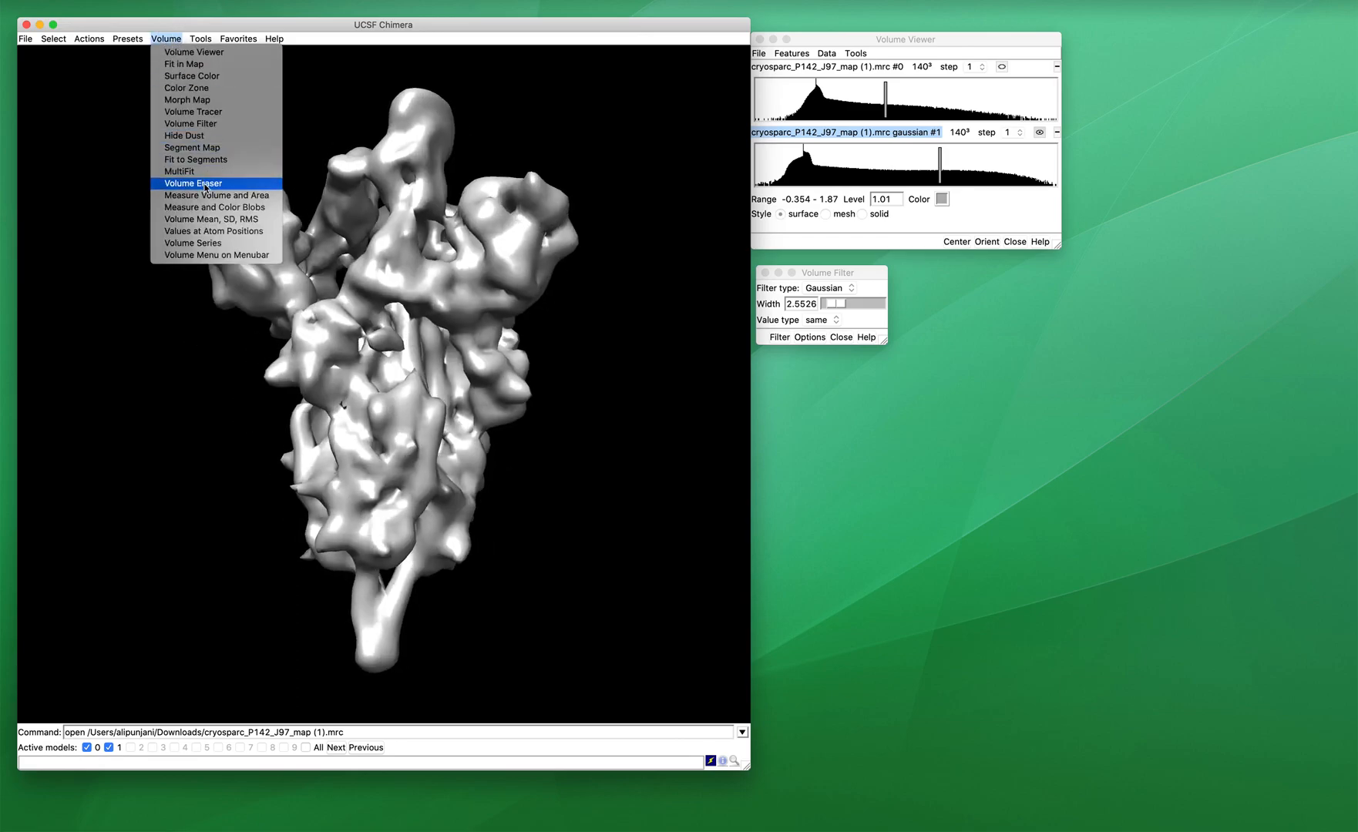
pyautogui.click(209, 150)
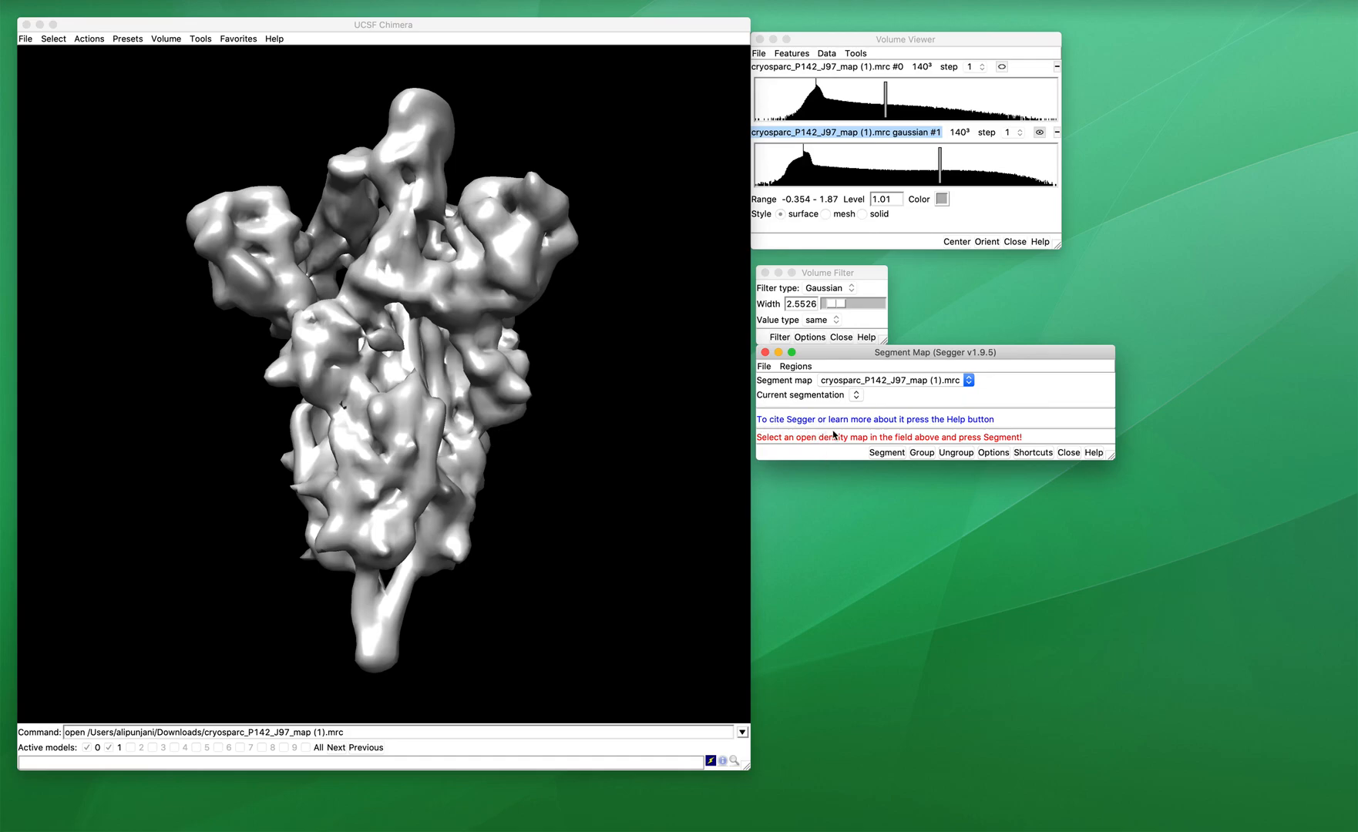
pyautogui.click(884, 384)
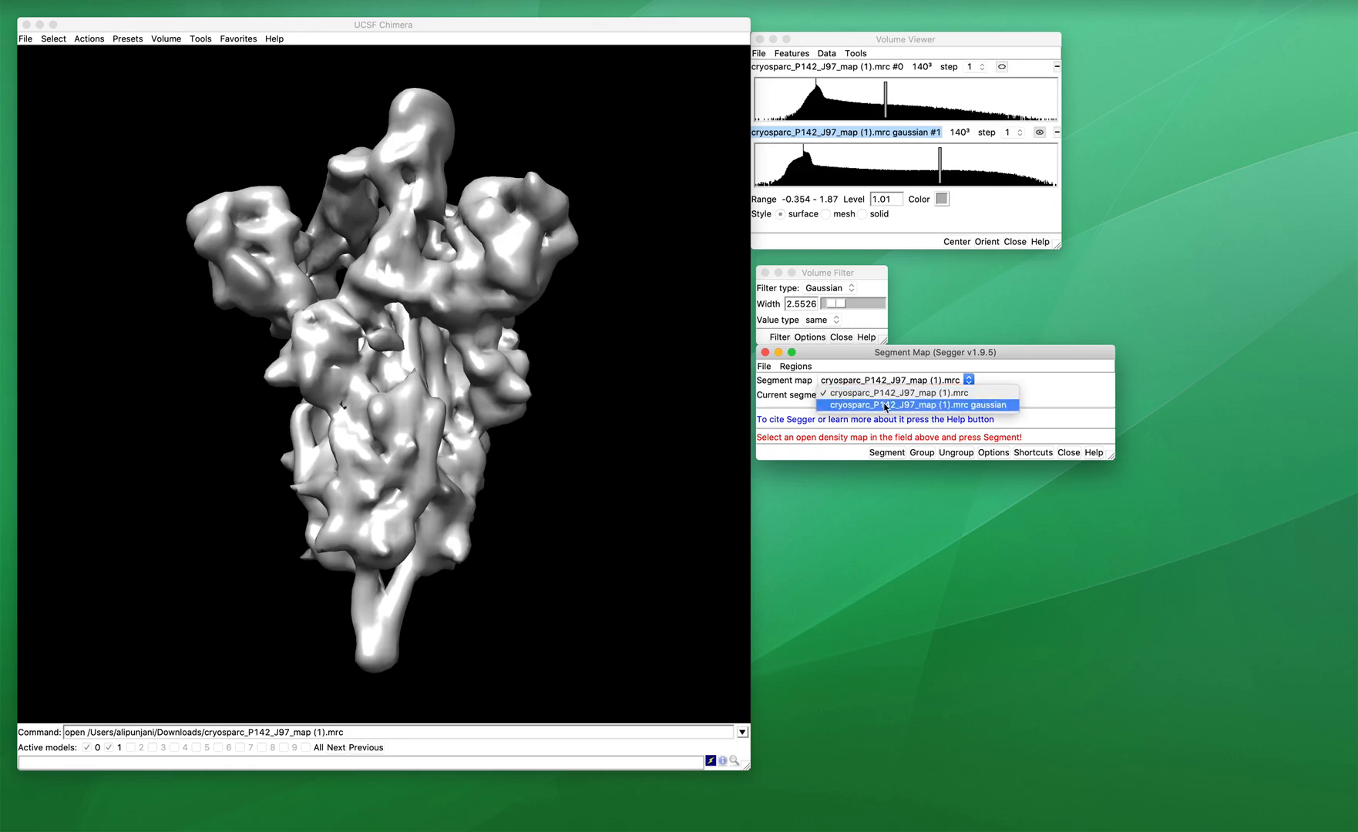
pyautogui.click(885, 405)
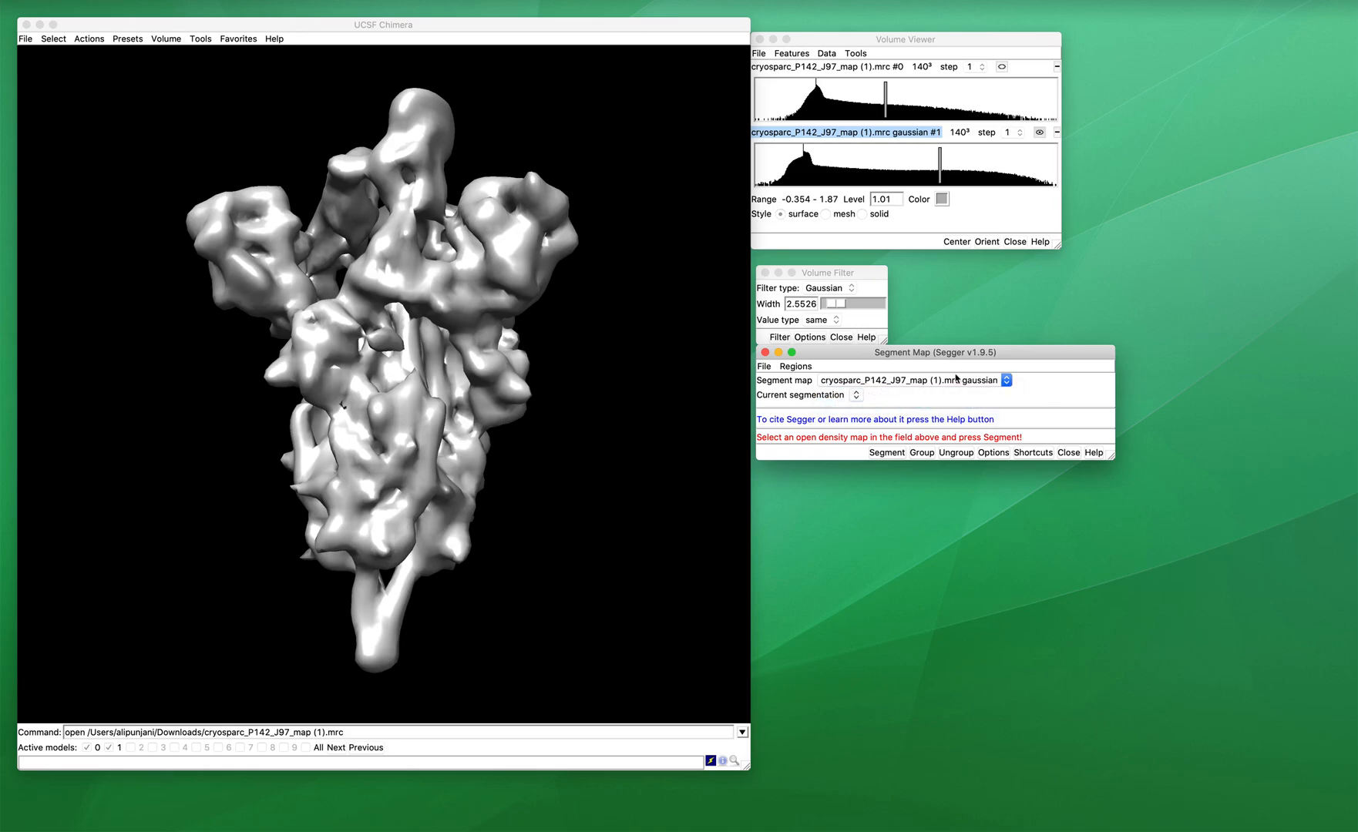
pyautogui.click(884, 454)
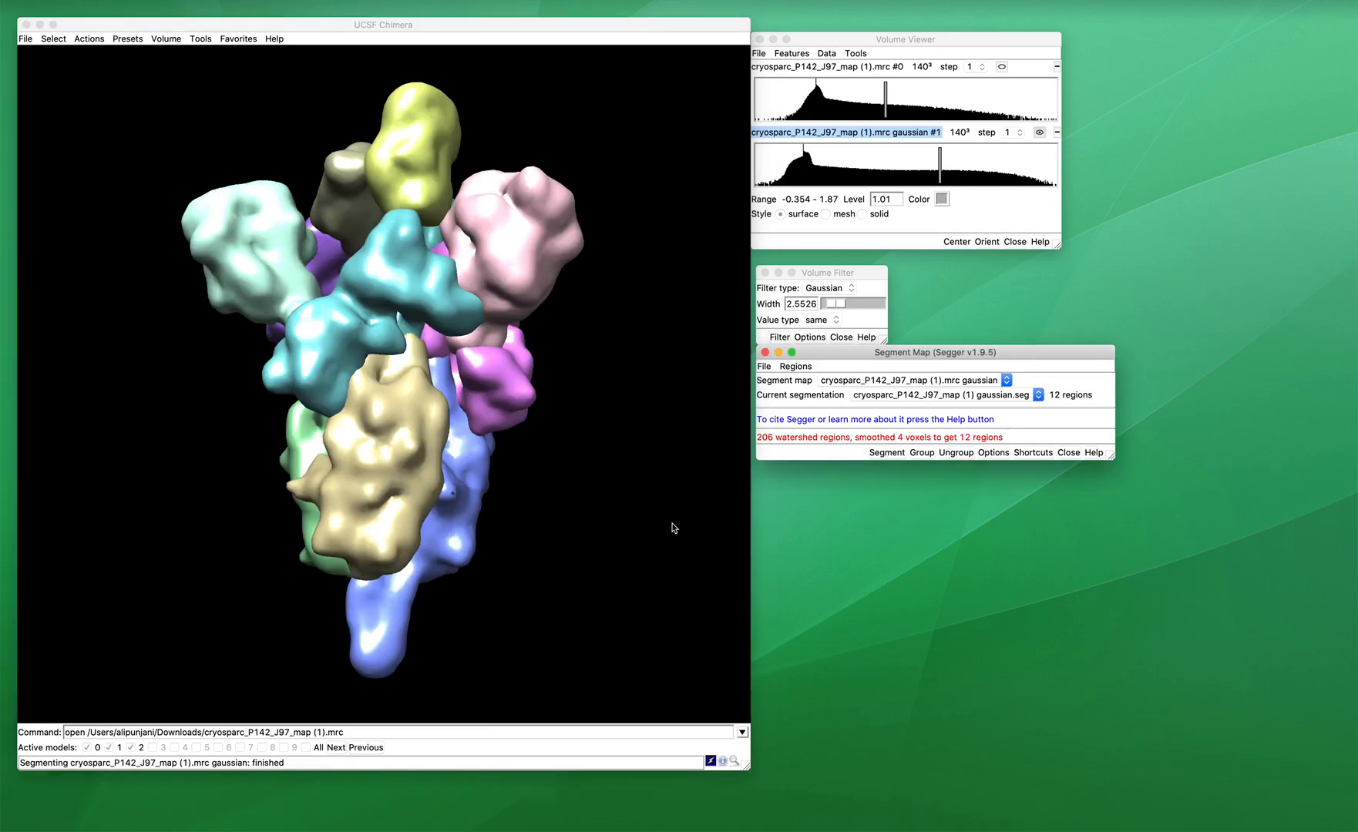
# Step: Examine the coloured segmentation regions from several angles to see how they match the spike's domains
pyautogui.moveTo(673, 531); pyautogui.dragTo(594, 481)
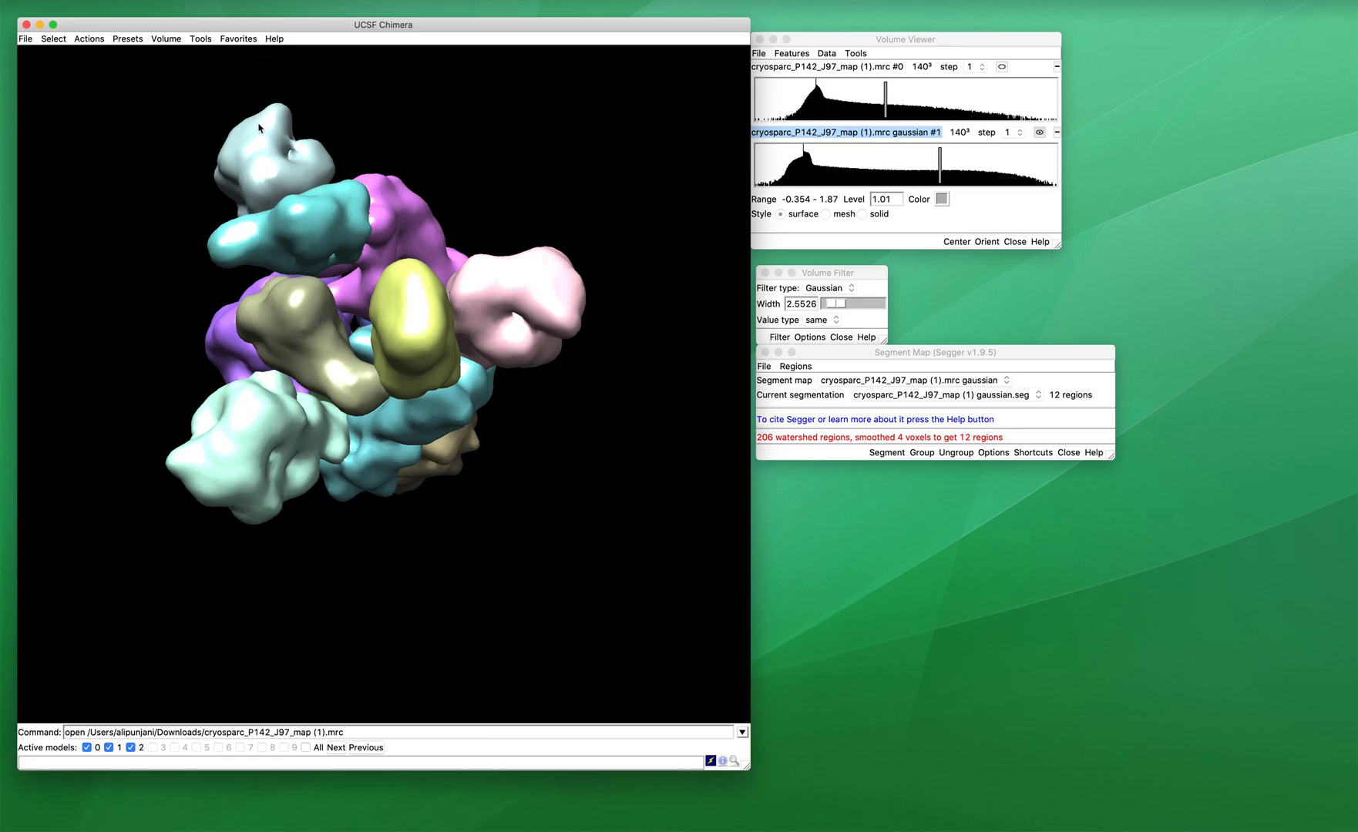
pyautogui.moveTo(598, 504); pyautogui.dragTo(445, 576)
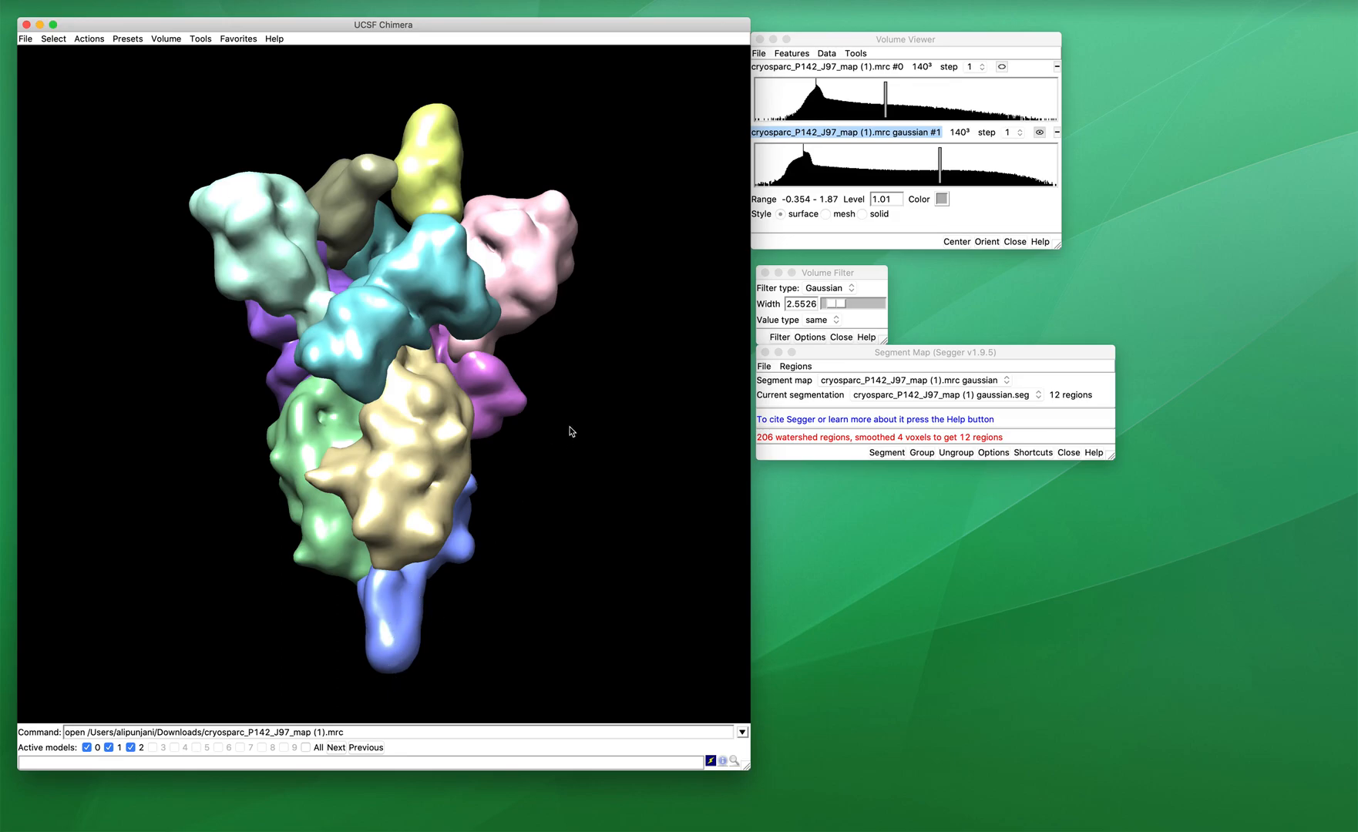
pyautogui.scroll(5, 604, 407)
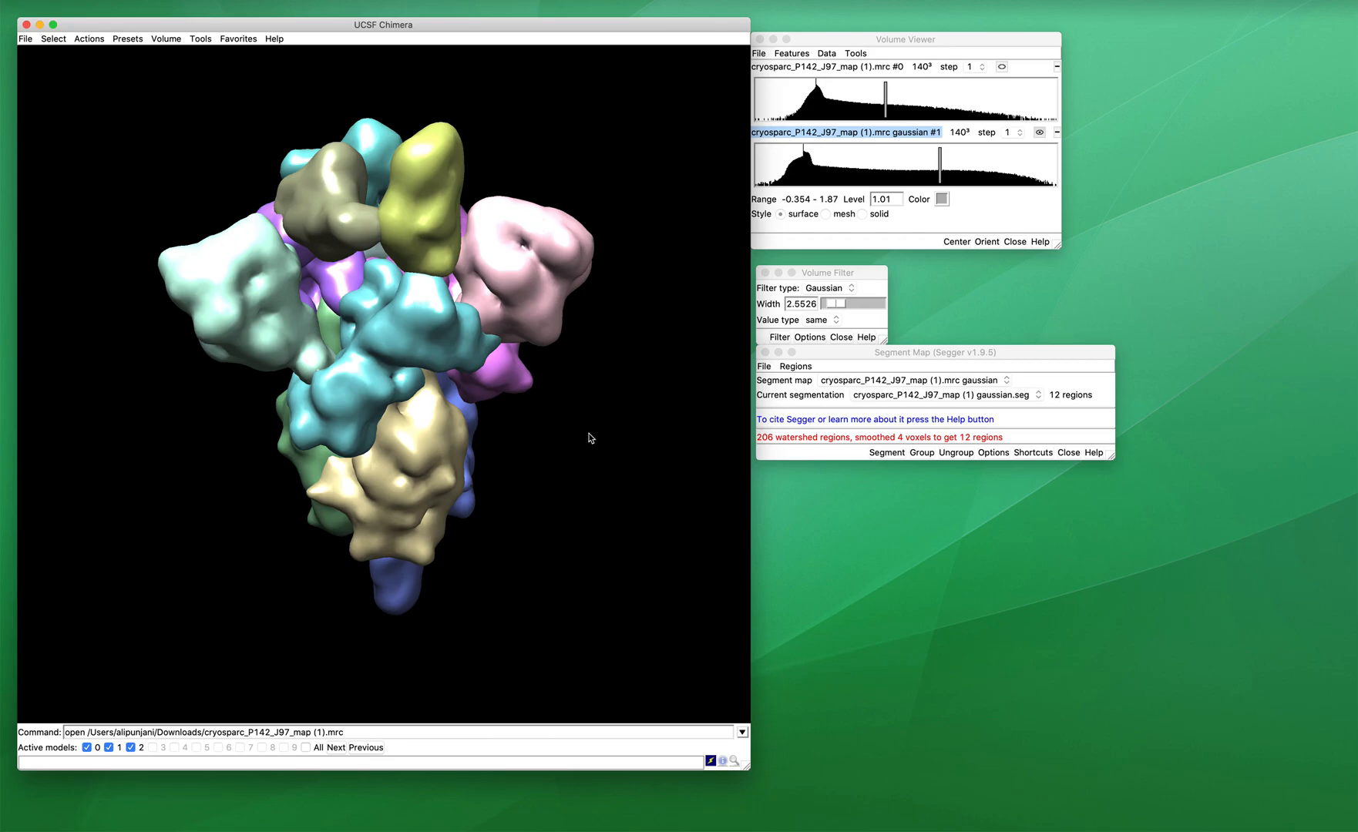
pyautogui.moveTo(589, 439); pyautogui.dragTo(574, 457)
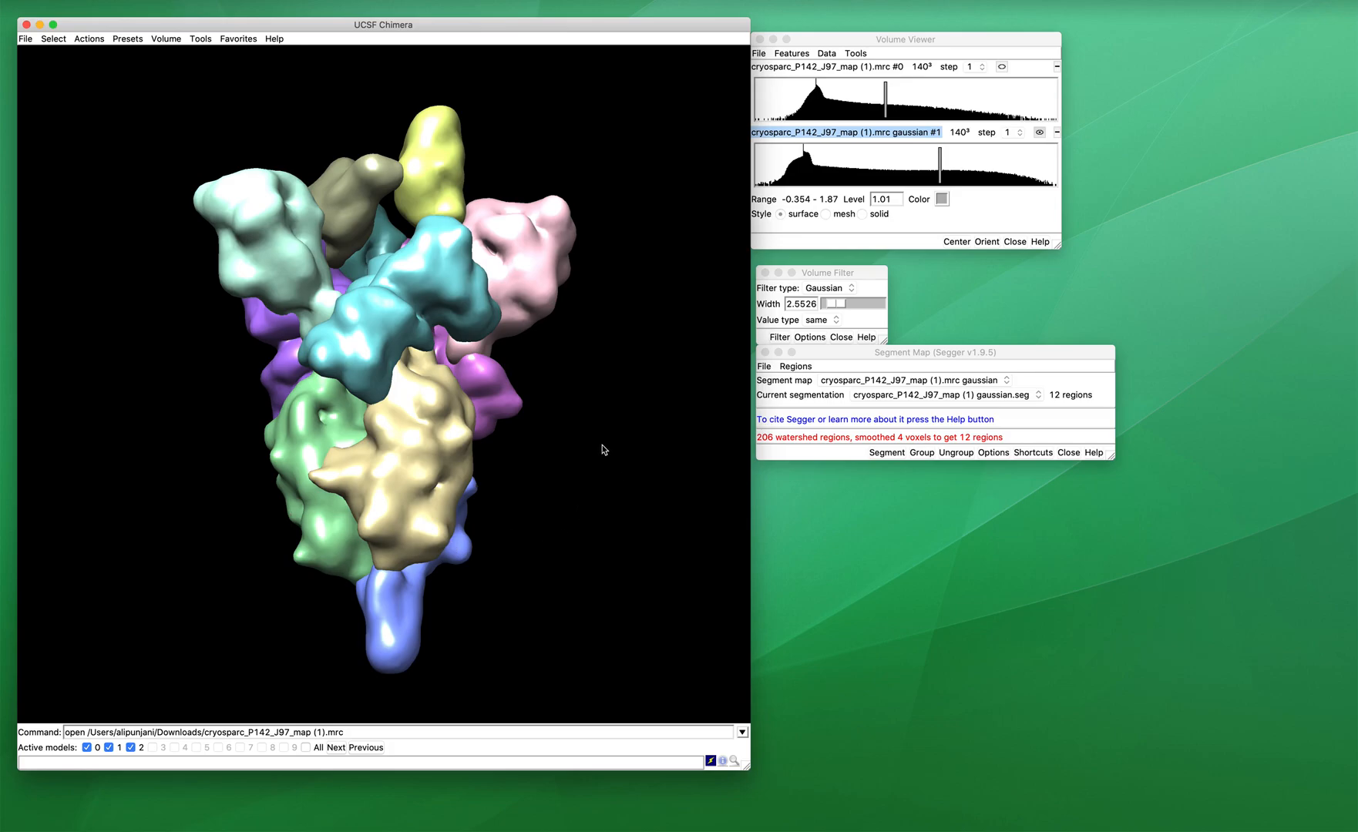
pyautogui.moveTo(601, 448); pyautogui.dragTo(603, 449)
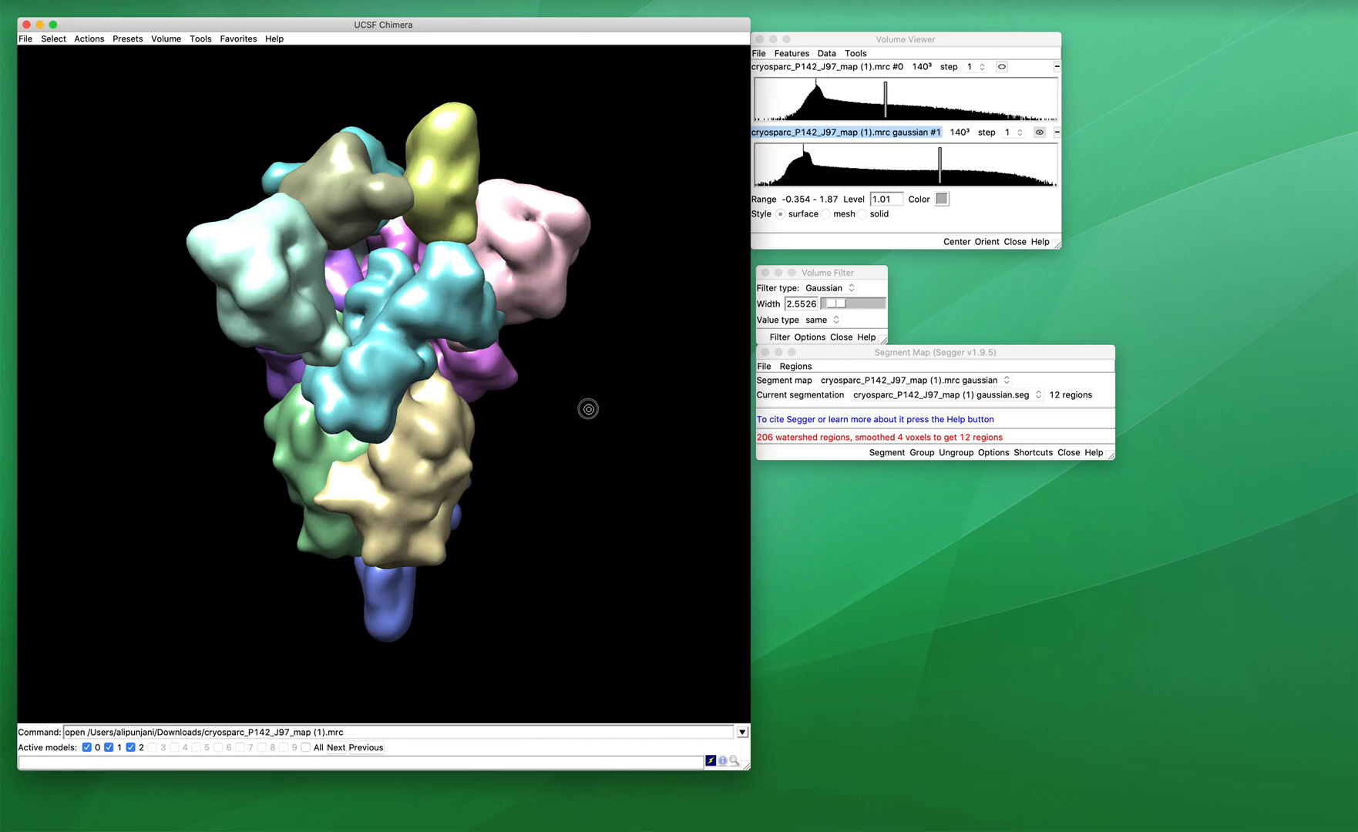
pyautogui.moveTo(586, 406); pyautogui.dragTo(590, 413)
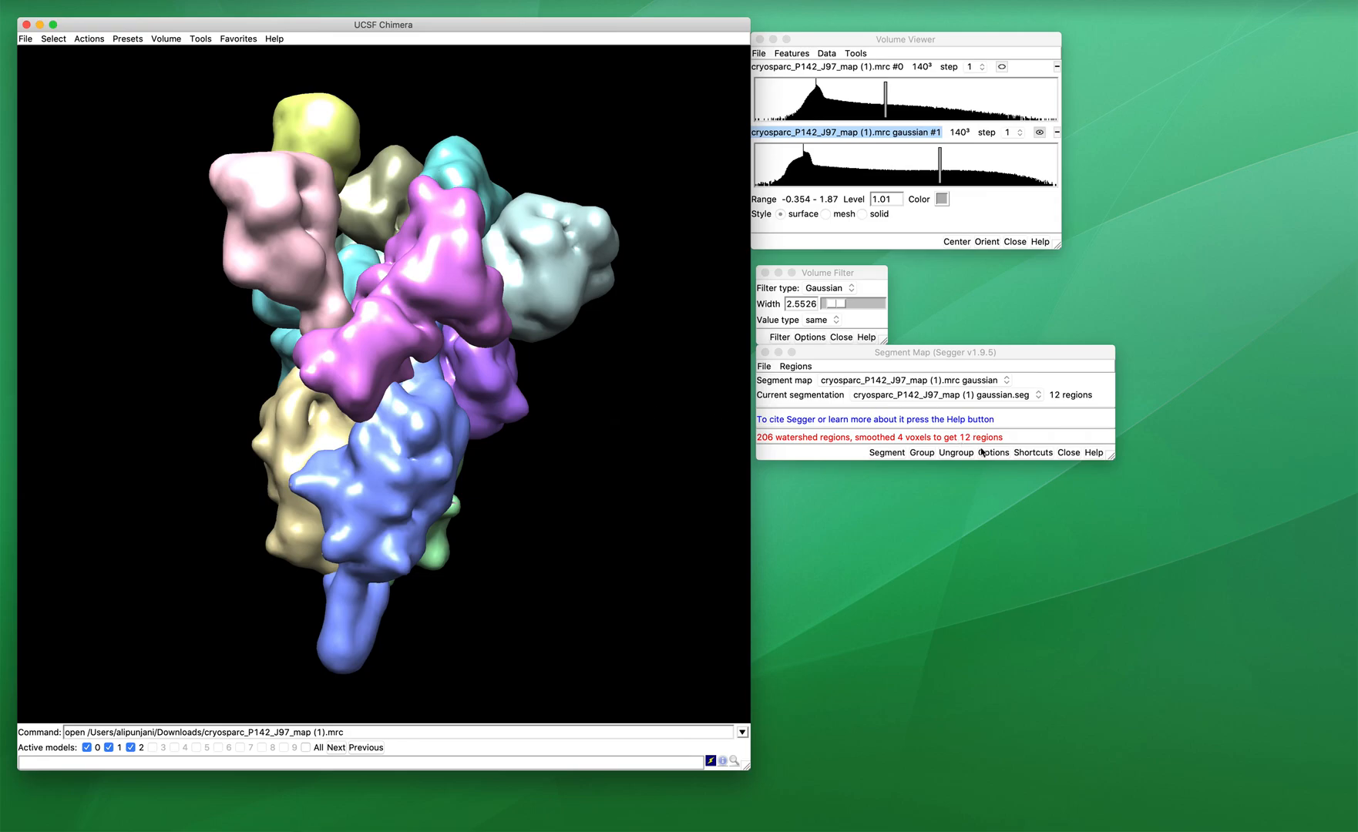
# Step: Show the Segment Map shortcuts and select the magenta region in the upper part of the spike
pyautogui.click(1031, 453)
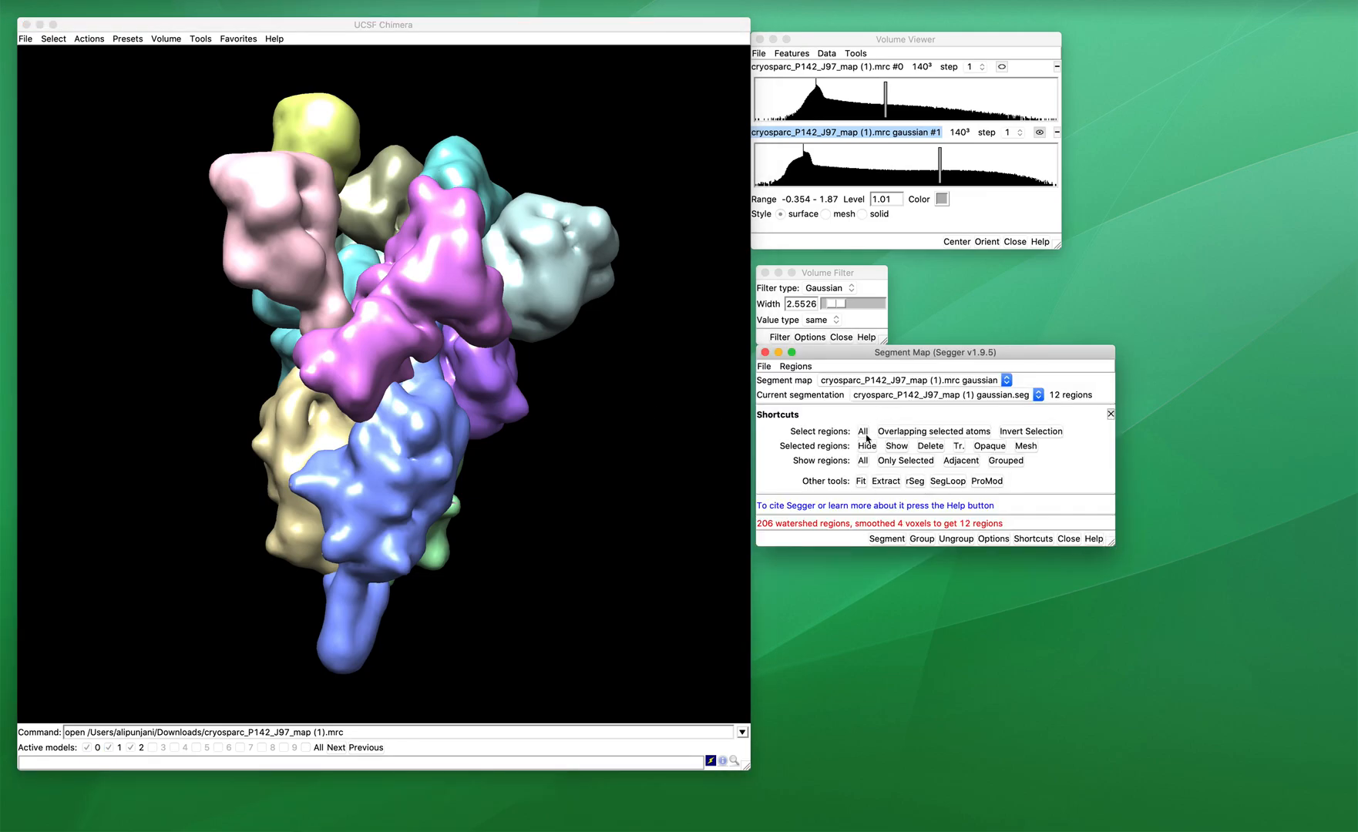
pyautogui.click(429, 389)
pyautogui.moveTo(582, 394); pyautogui.dragTo(582, 429)
pyautogui.keyDown('ctrl'); pyautogui.click(390, 318); pyautogui.keyUp('ctrl')
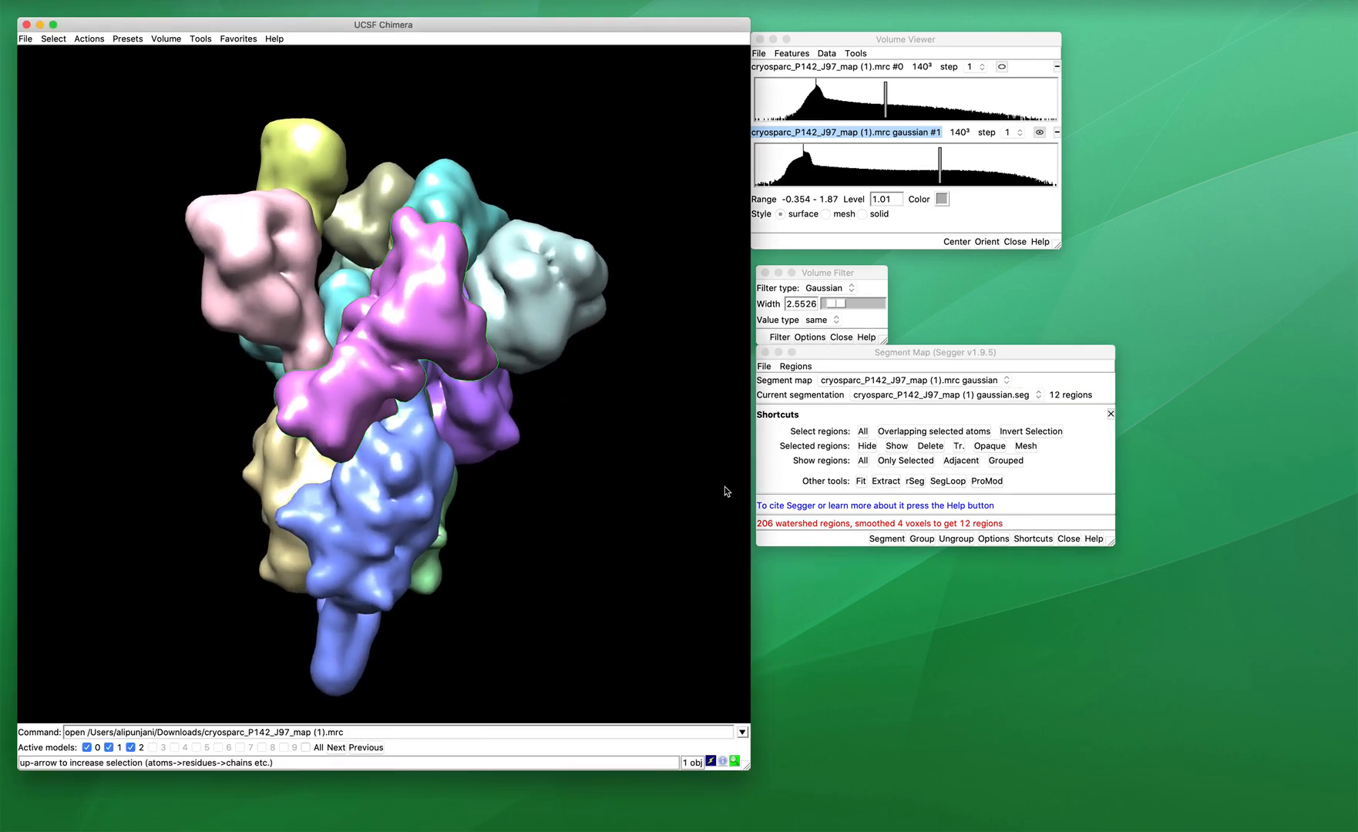
# Step: Ungroup the selected magenta region, the purple region and the teal region in the upper spike into two parts each
pyautogui.click(954, 539)
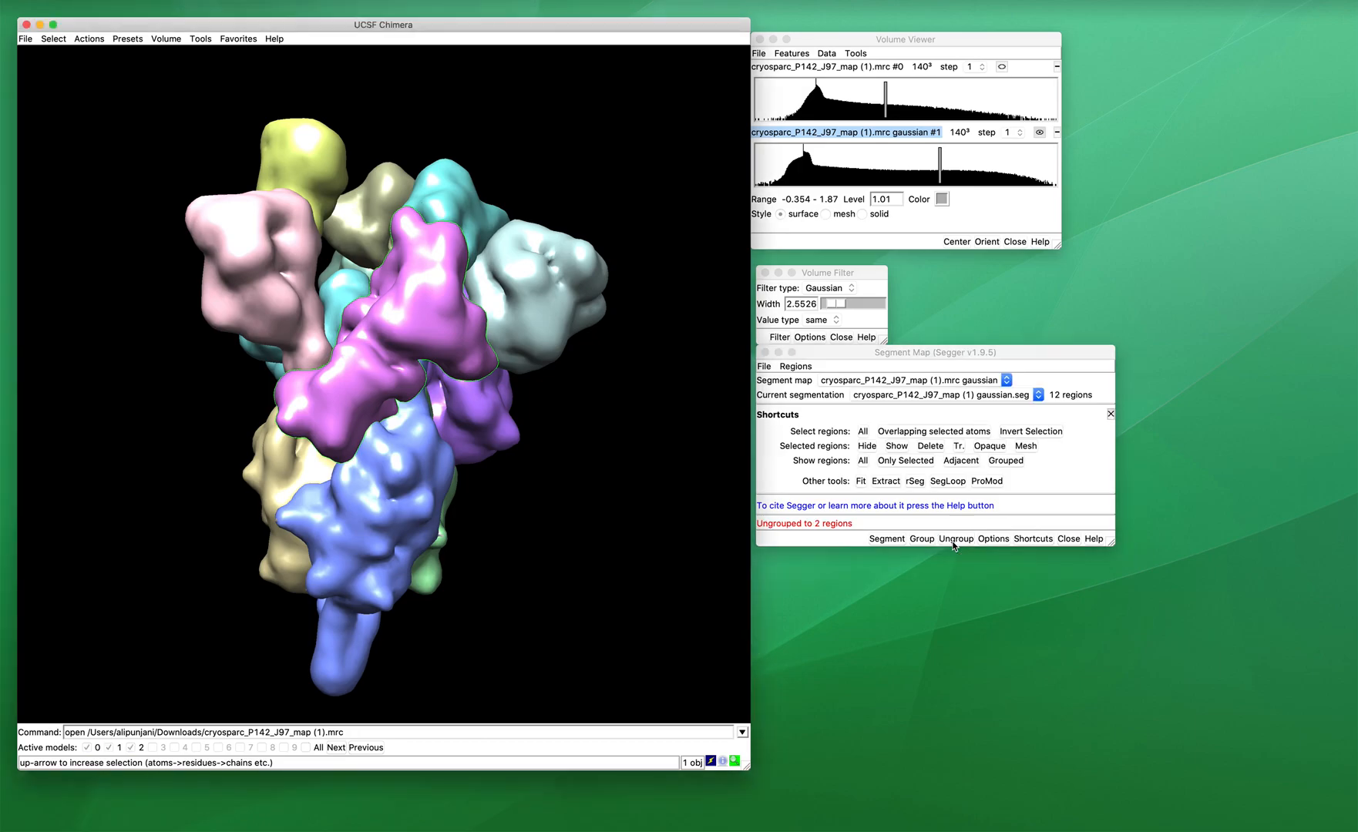
pyautogui.moveTo(637, 479); pyautogui.dragTo(590, 457)
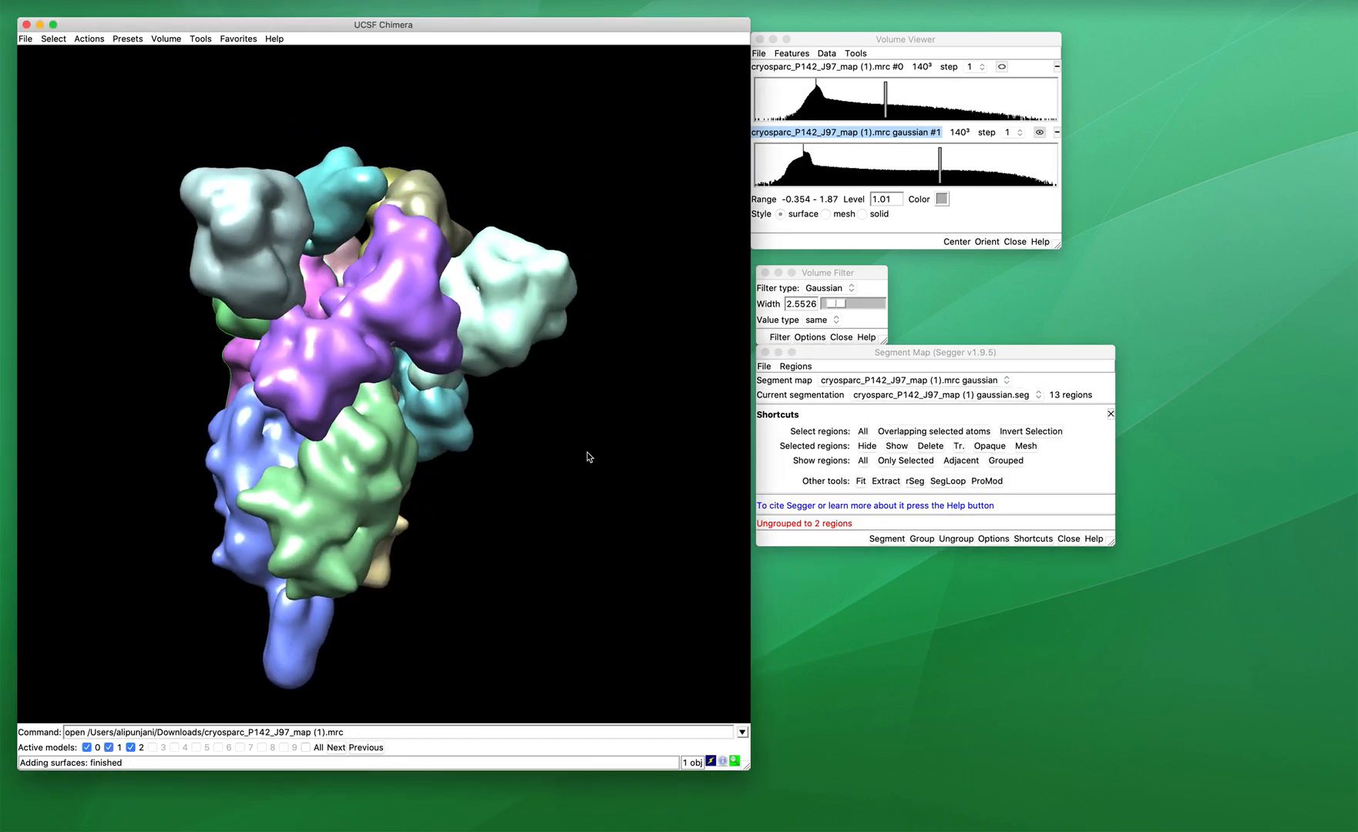
pyautogui.click(955, 540)
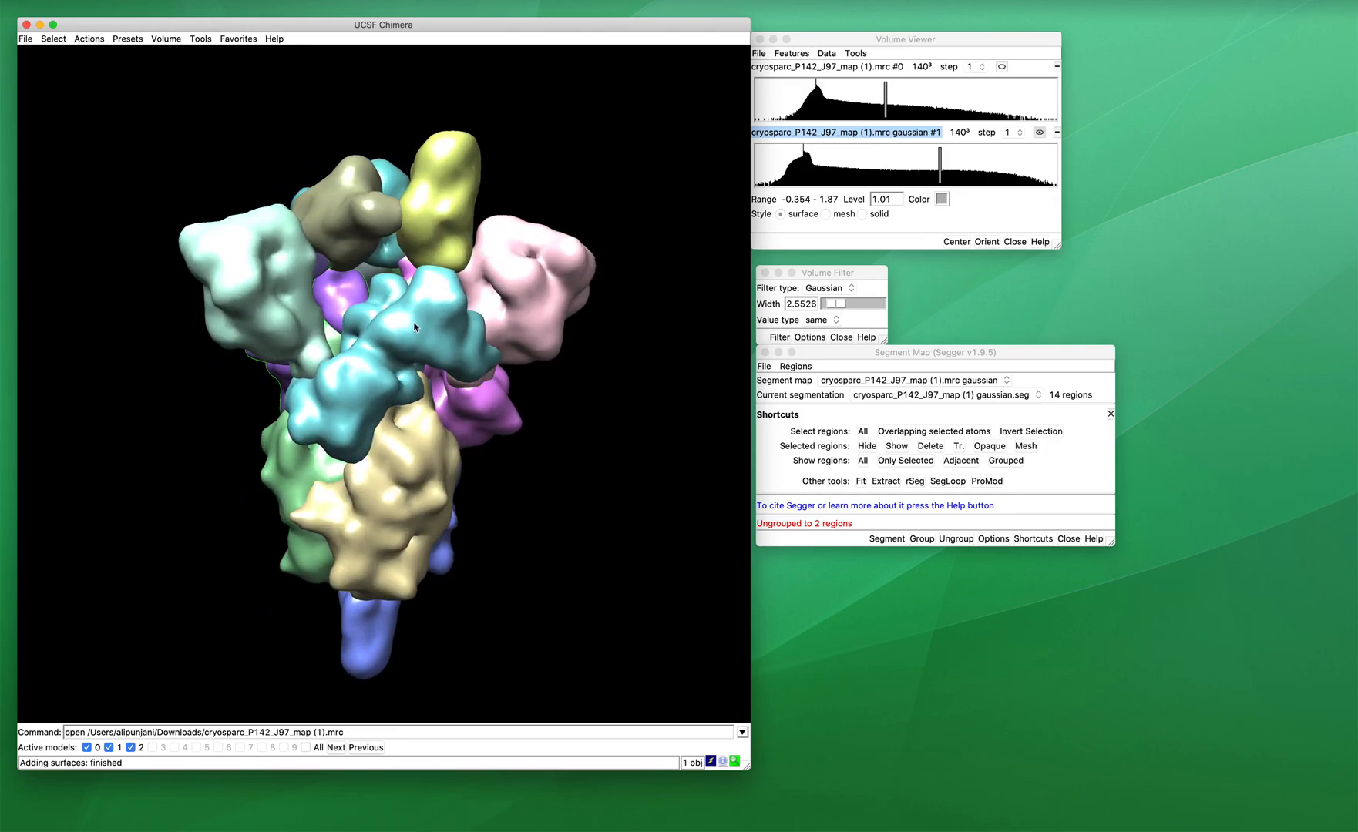
pyautogui.keyDown('ctrl'); pyautogui.click(415, 327); pyautogui.keyUp('ctrl')
pyautogui.click(956, 539)
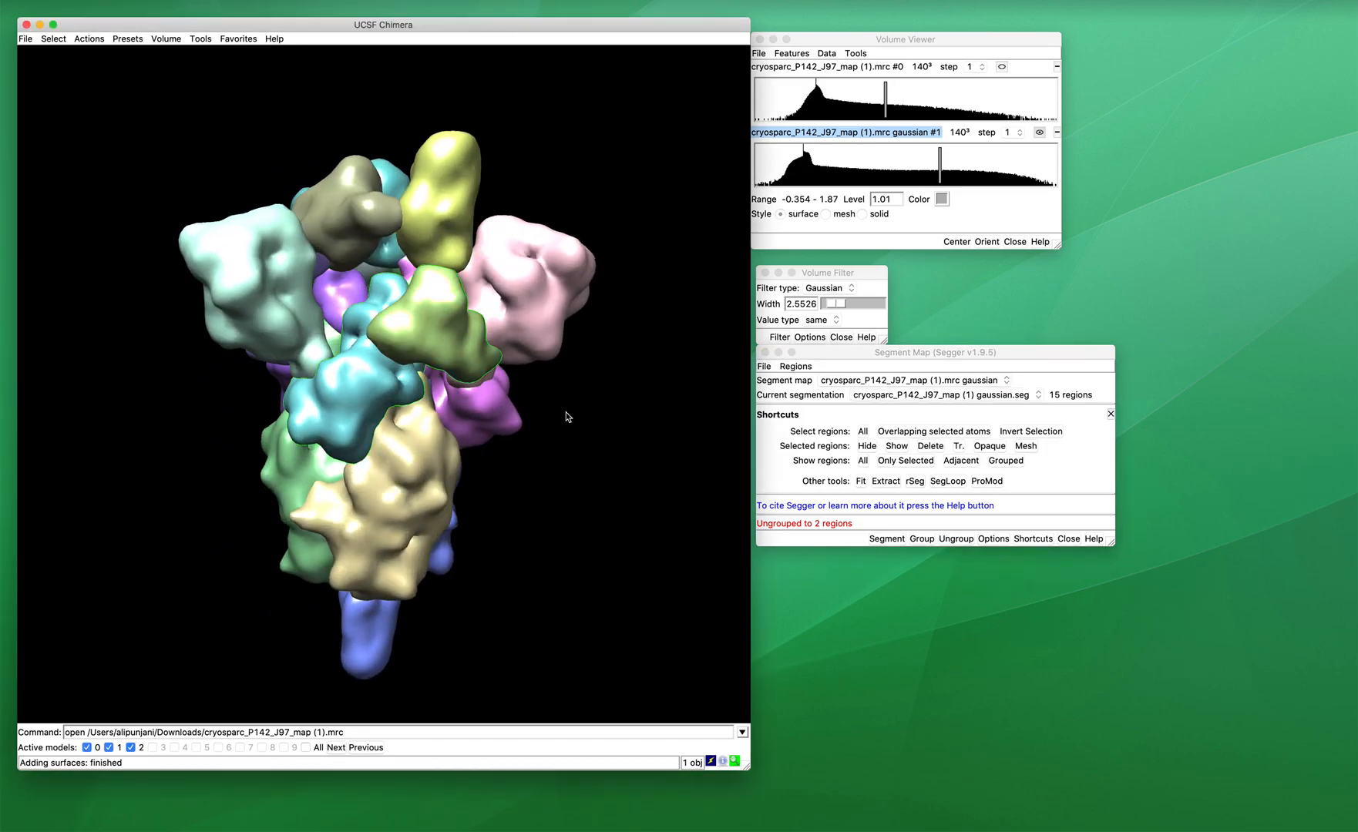
# Step: Group the olive-green piece split from the teal region with the yellow region directly above it
pyautogui.moveTo(567, 418); pyautogui.dragTo(443, 297)
pyautogui.keyDown('ctrl'); pyautogui.click(468, 428); pyautogui.keyUp('ctrl')
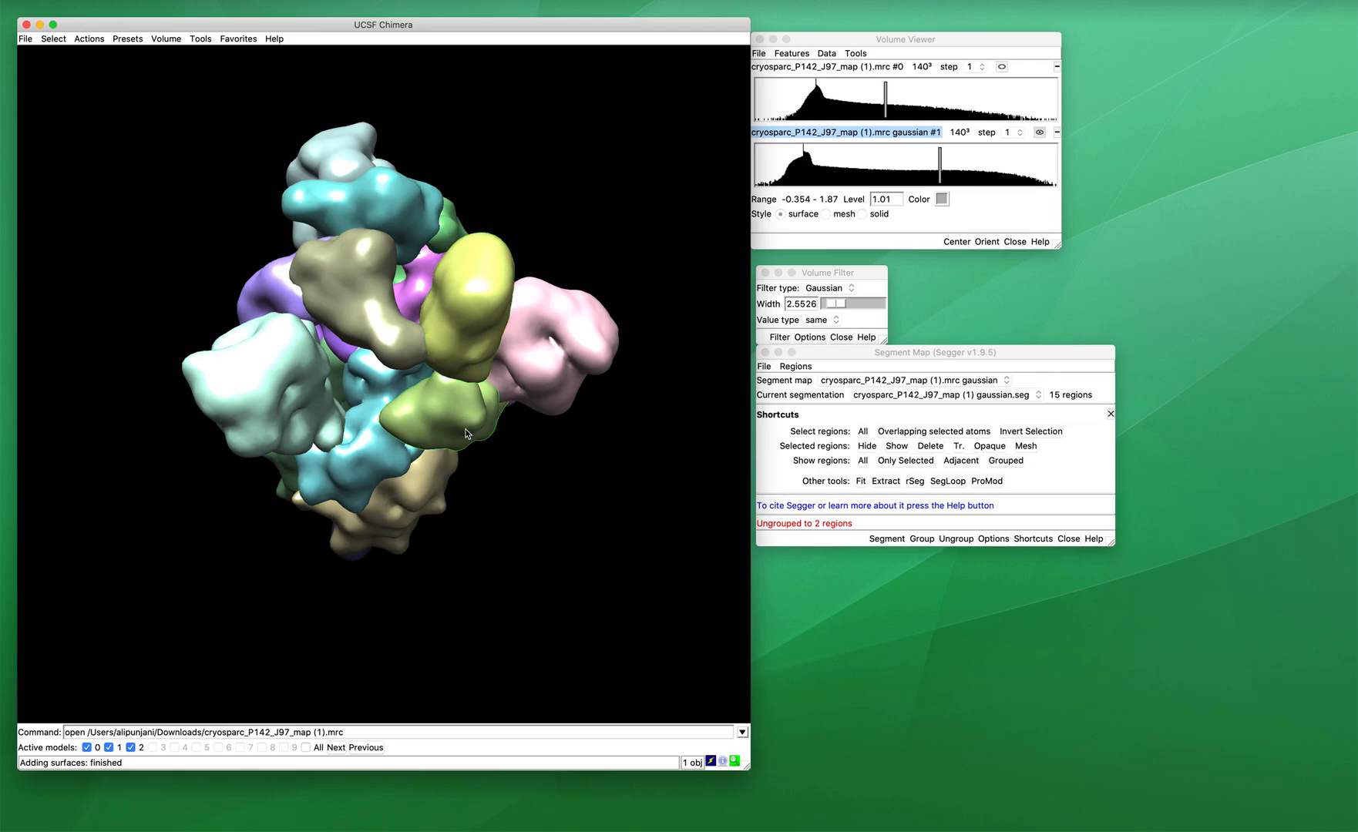
pyautogui.keyDown('ctrl'); pyautogui.click(472, 335); pyautogui.keyUp('ctrl')
pyautogui.click(924, 540)
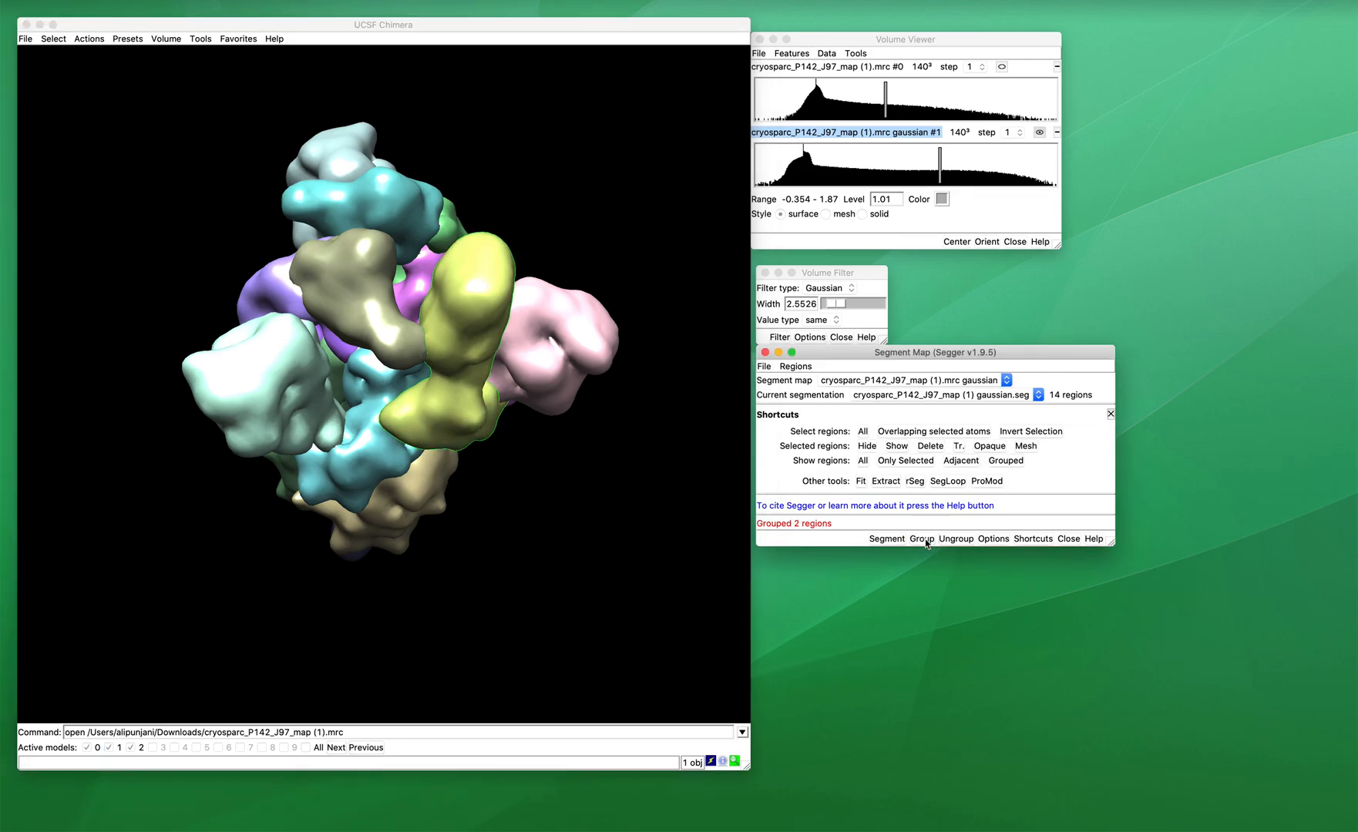
# Step: Group the green split-off piece with the teal region above it, and the violet piece with the adjoining olive region
pyautogui.moveTo(581, 496); pyautogui.dragTo(290, 268)
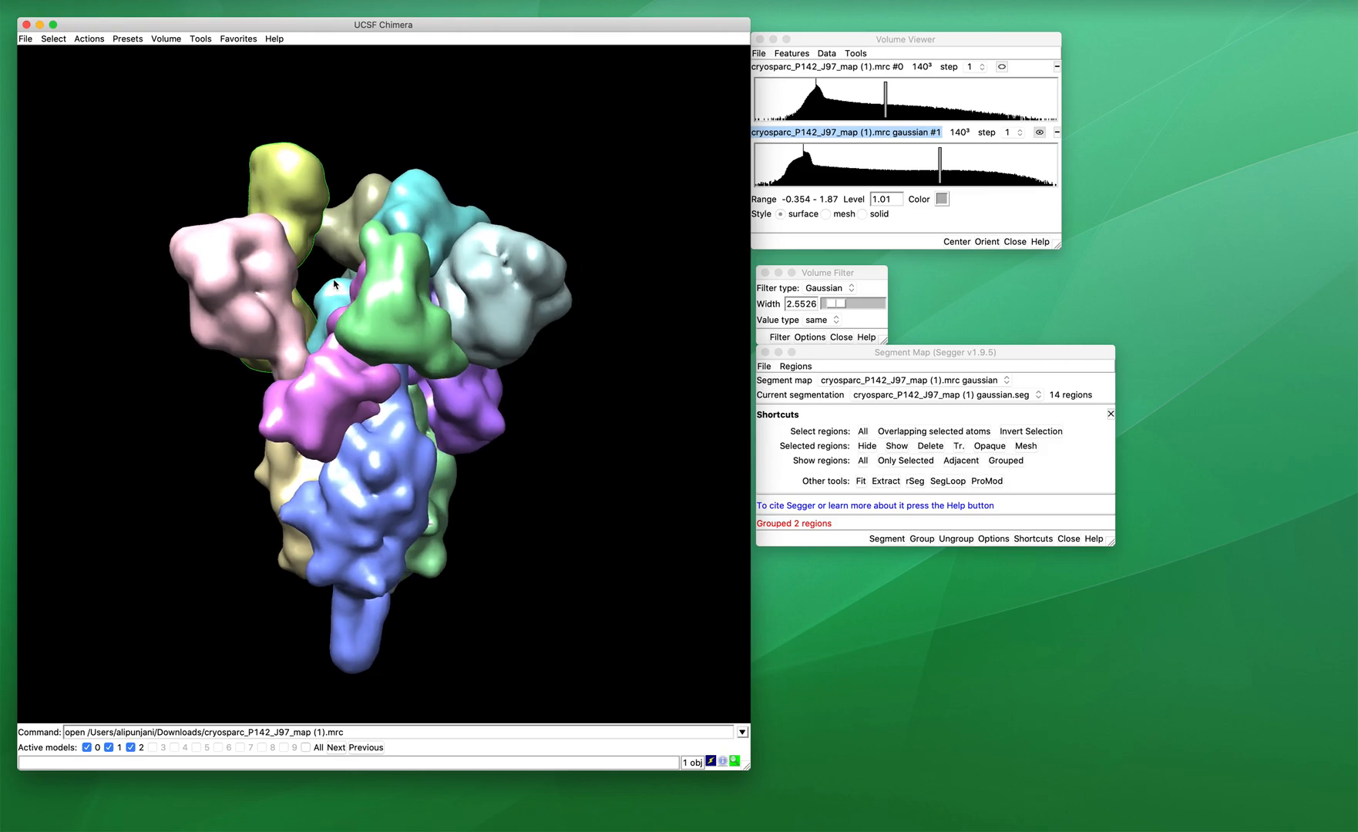
pyautogui.keyDown('ctrl'); pyautogui.click(414, 343); pyautogui.keyUp('ctrl')
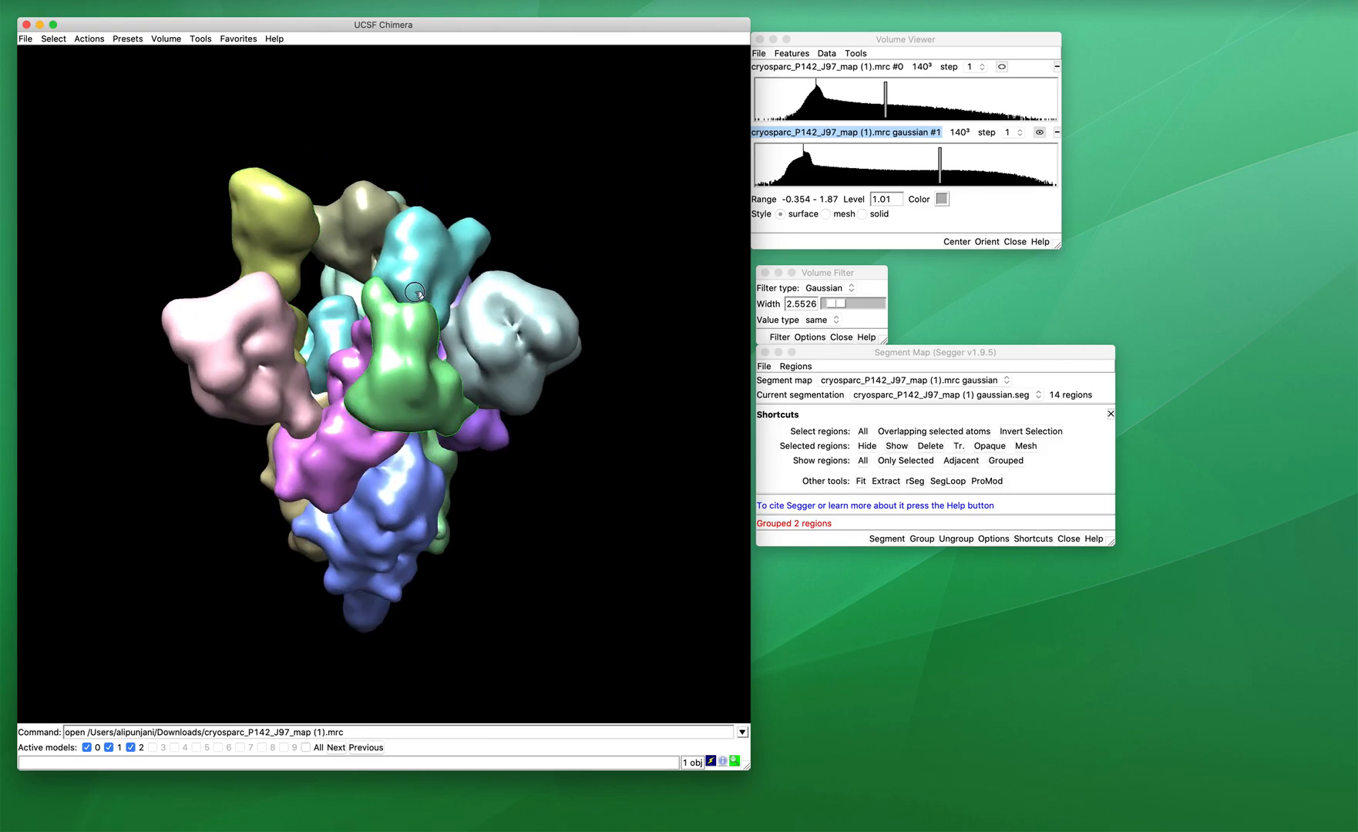
pyautogui.keyDown('ctrl'); pyautogui.keyDown('shift'); pyautogui.click(417, 294); pyautogui.keyUp('shift'); pyautogui.keyUp('ctrl')
pyautogui.click(922, 539)
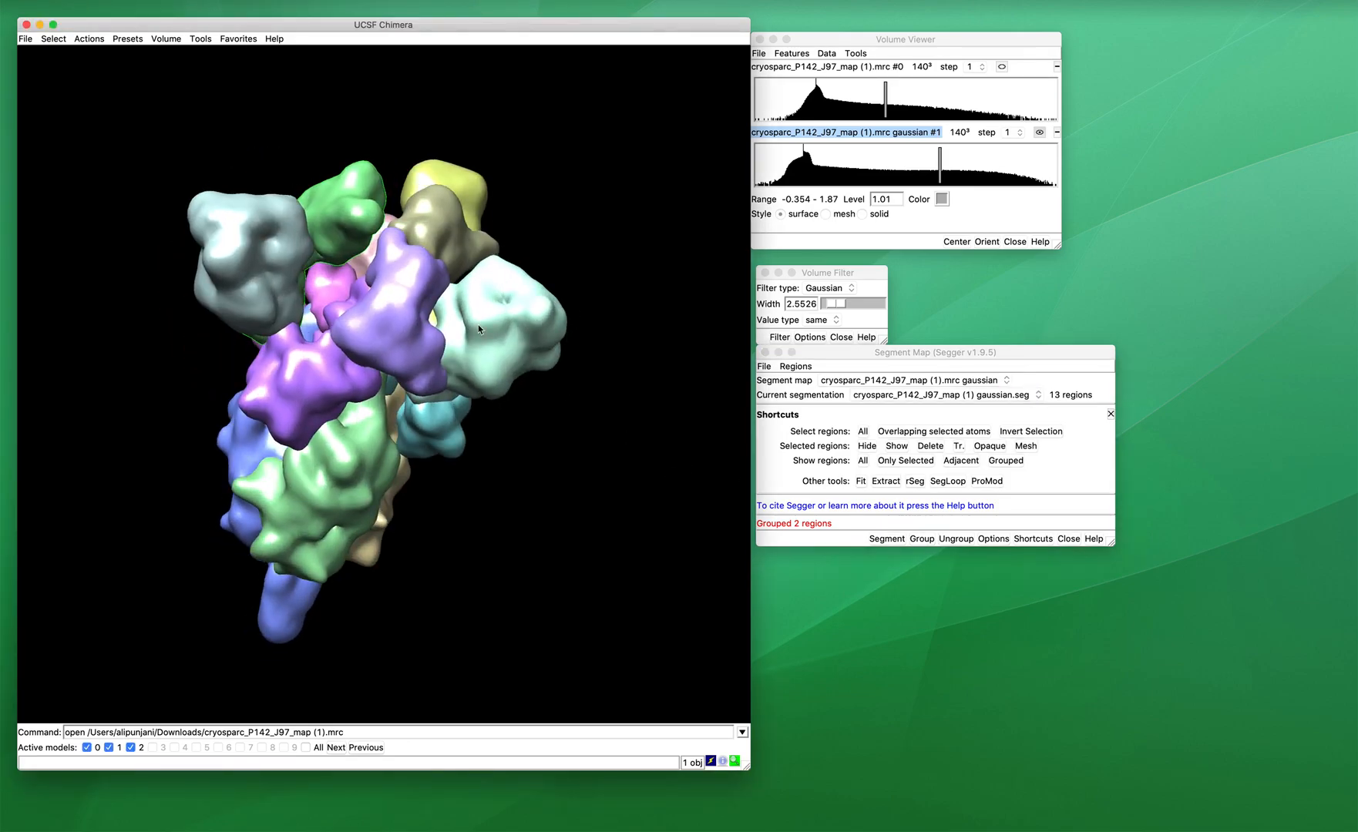
pyautogui.keyDown('ctrl'); pyautogui.click(439, 236); pyautogui.keyUp('ctrl')
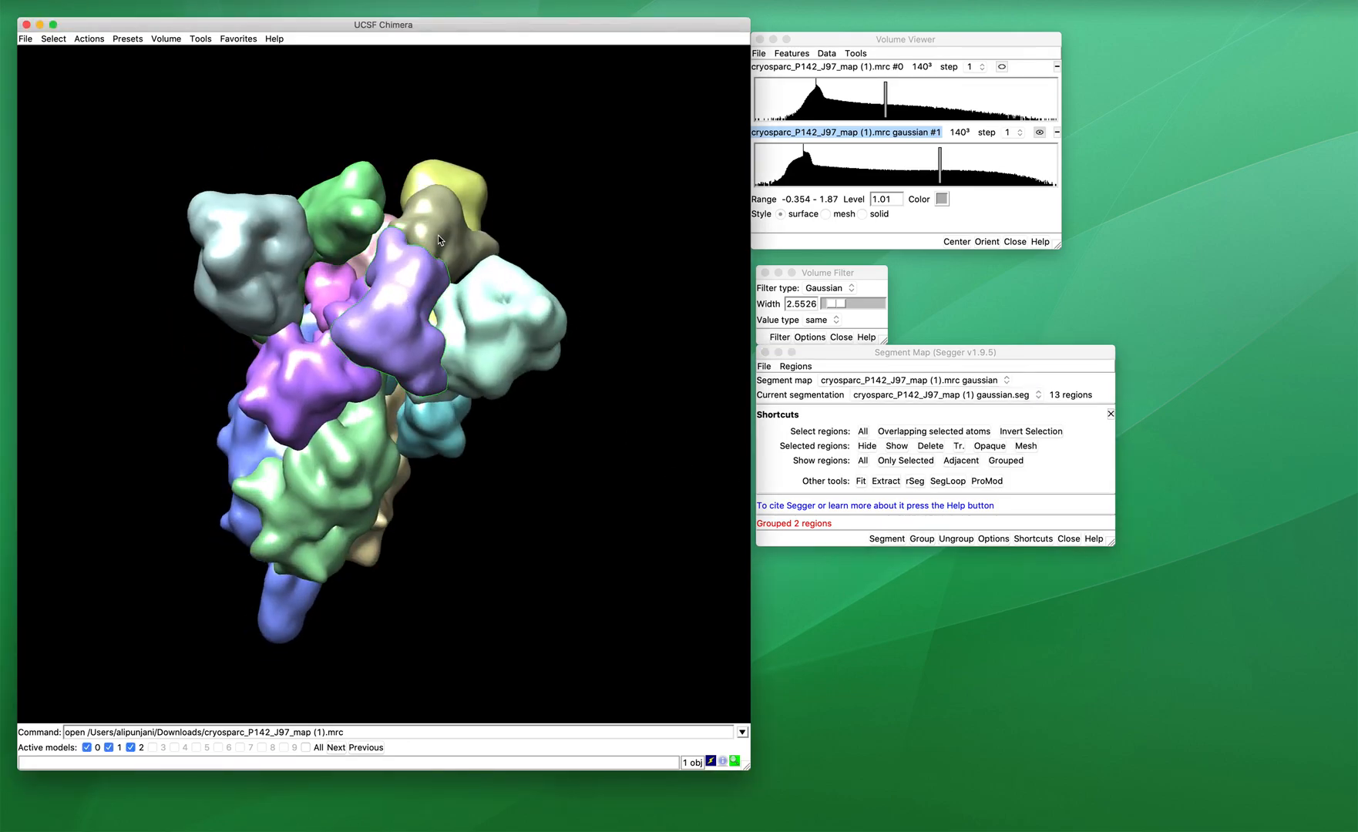
pyautogui.click(931, 541)
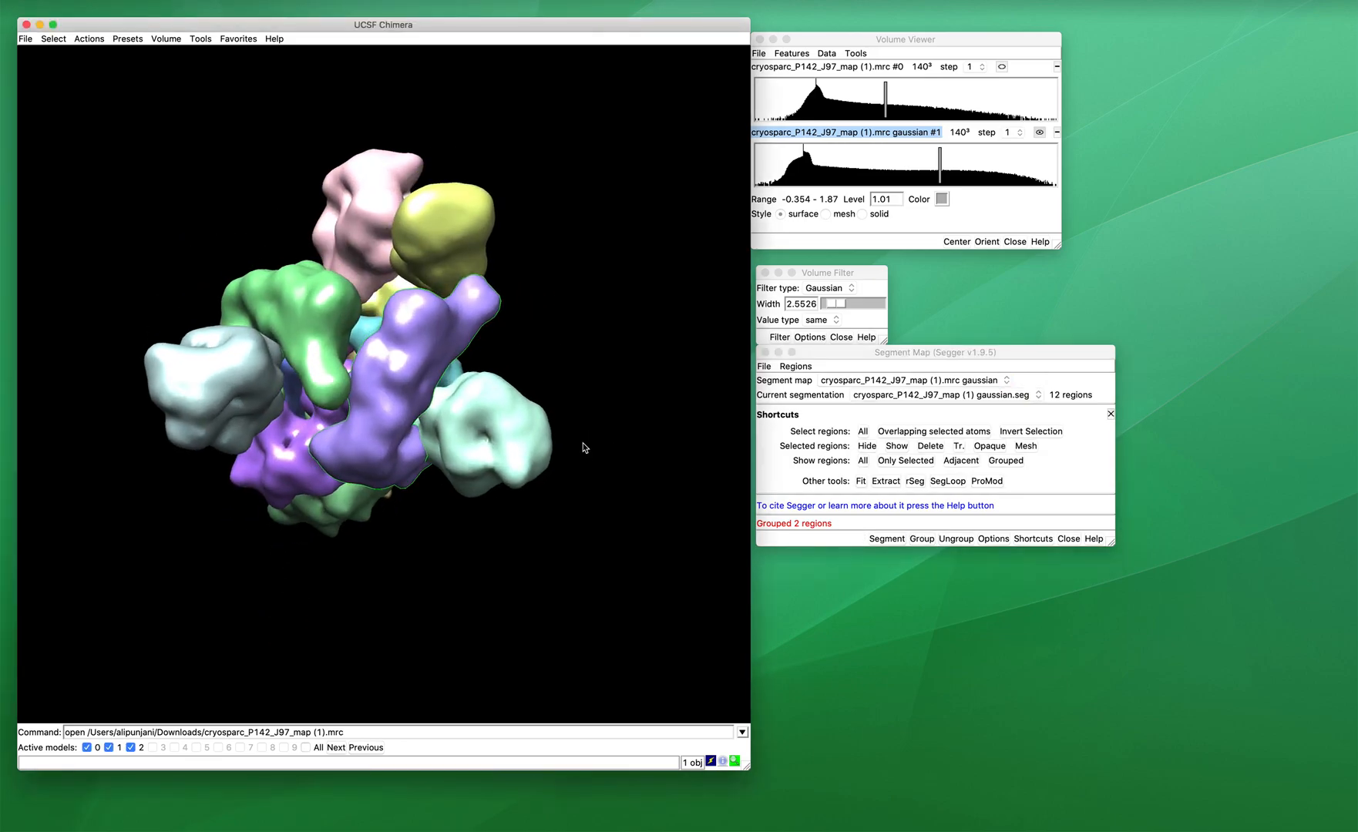
# Step: Hide the six outer regions at the top of the spike and the Gaussian map's surface
pyautogui.moveTo(583, 444); pyautogui.dragTo(584, 445)
pyautogui.keyDown('ctrl'); pyautogui.click(457, 333); pyautogui.keyUp('ctrl')
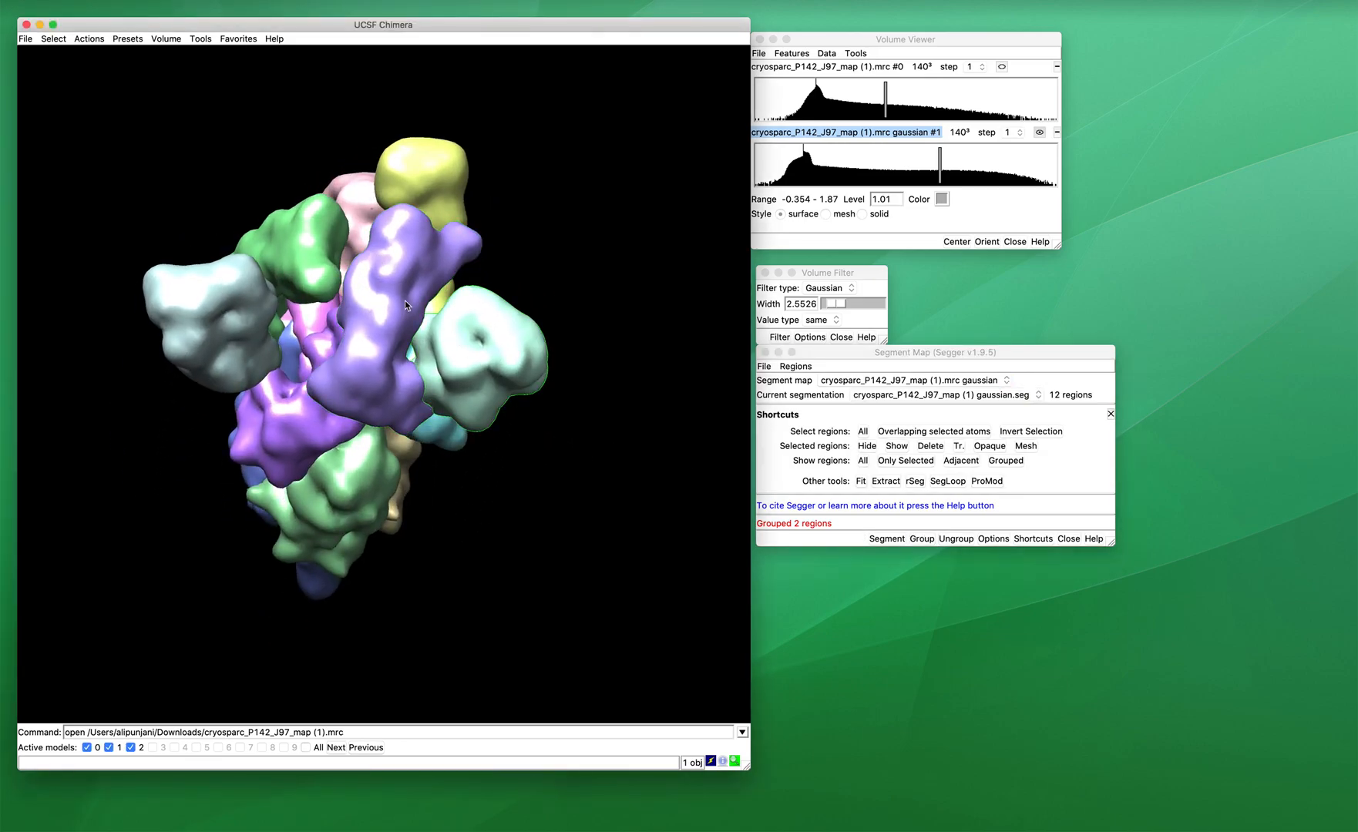
pyautogui.keyDown('ctrl'); pyautogui.keyDown('shift'); pyautogui.click(404, 298); pyautogui.keyUp('shift'); pyautogui.keyUp('ctrl')
pyautogui.keyDown('ctrl'); pyautogui.keyDown('shift'); pyautogui.click(226, 297); pyautogui.keyUp('shift'); pyautogui.keyUp('ctrl')
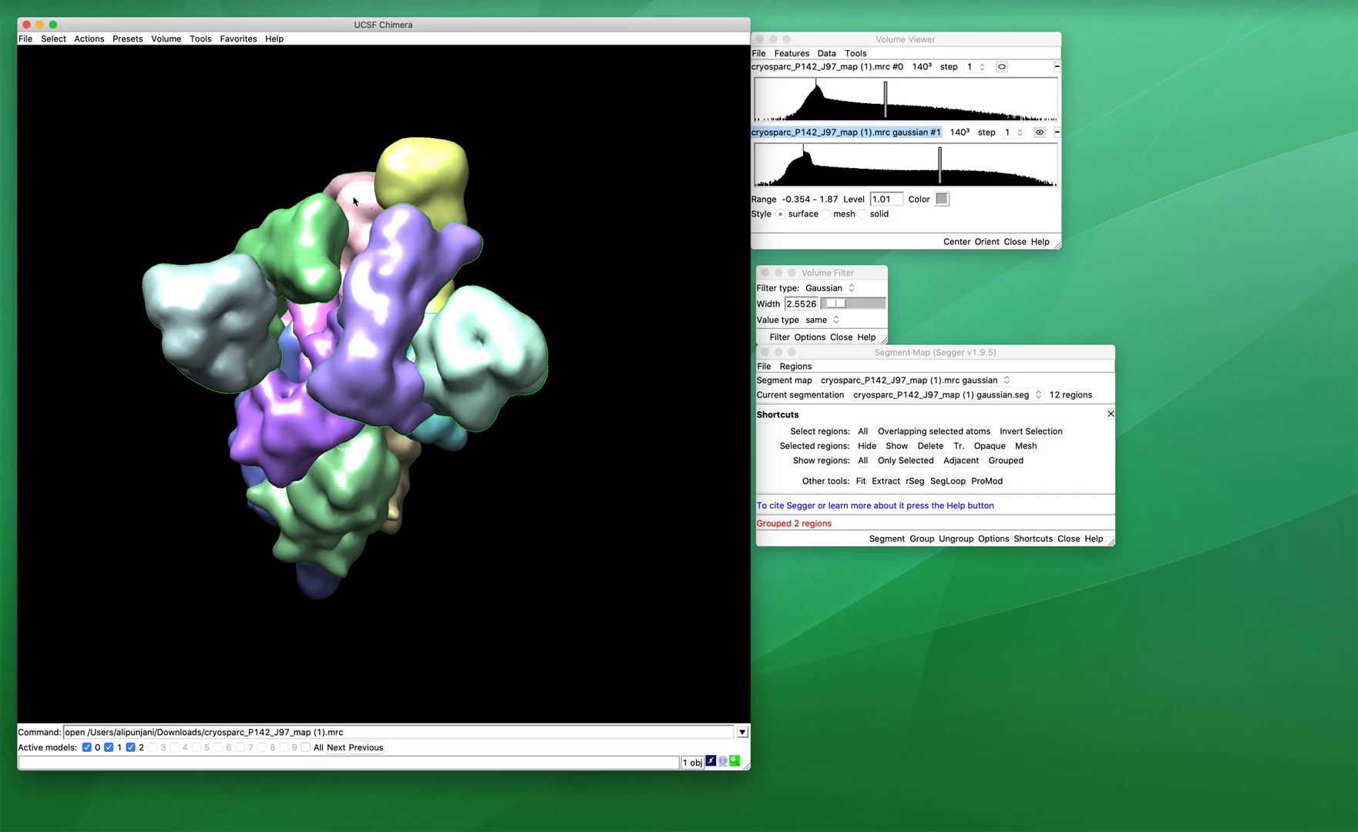
pyautogui.keyDown('ctrl'); pyautogui.keyDown('shift'); pyautogui.click(432, 185); pyautogui.keyUp('shift'); pyautogui.keyUp('ctrl')
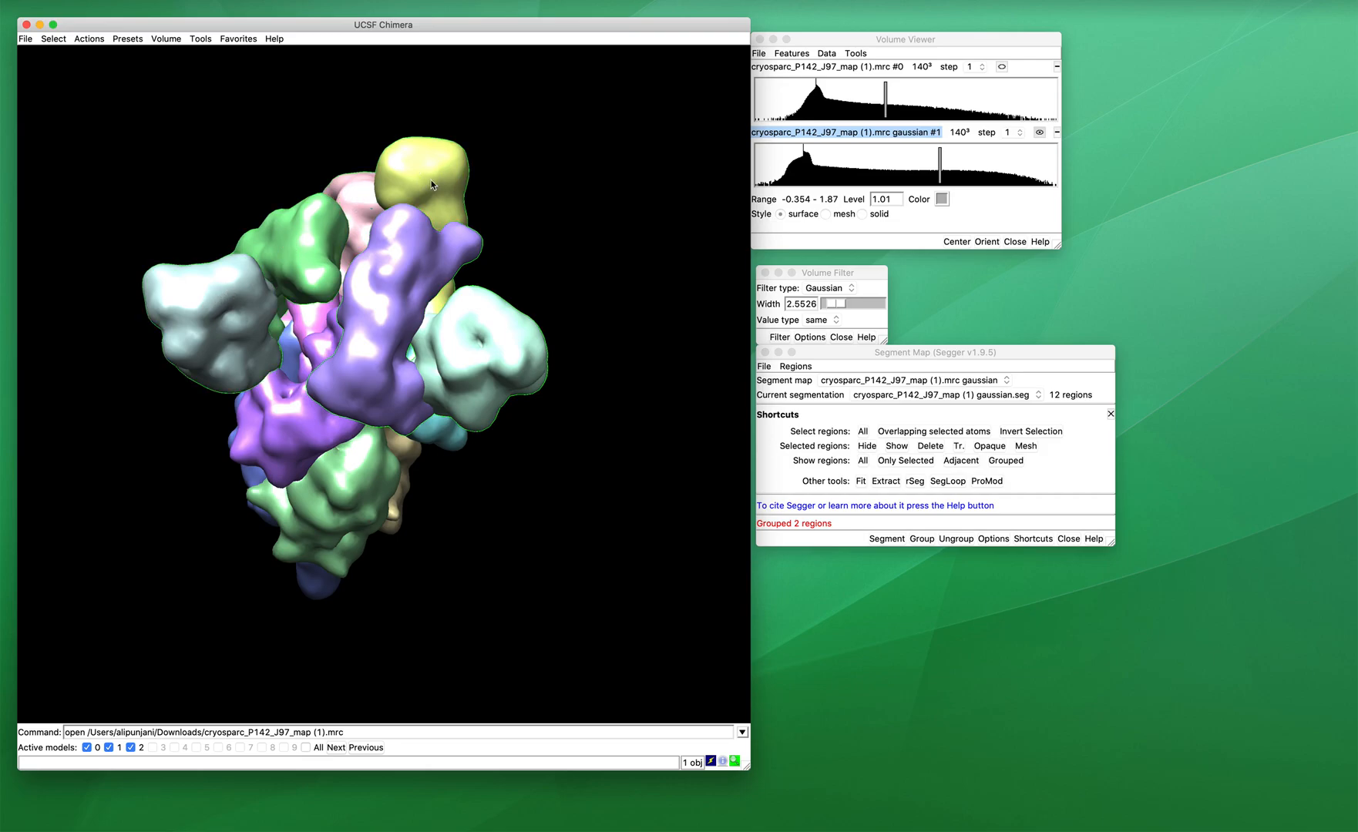
pyautogui.click(870, 444)
pyautogui.moveTo(578, 444); pyautogui.dragTo(615, 465)
pyautogui.click(1039, 133)
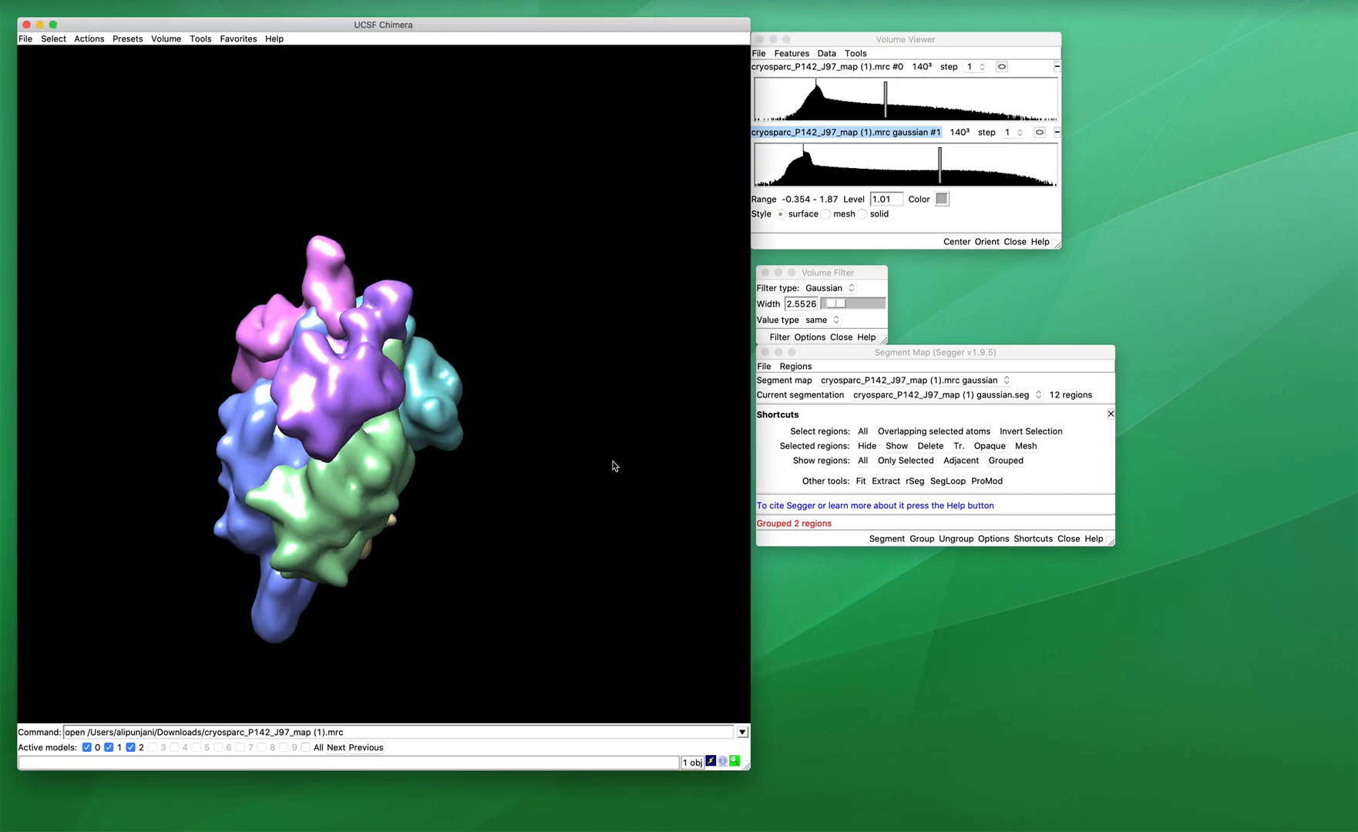
# Step: Select all the regions still shown in the spike's core and stalk and group them into one region
pyautogui.scroll(5, 615, 466)
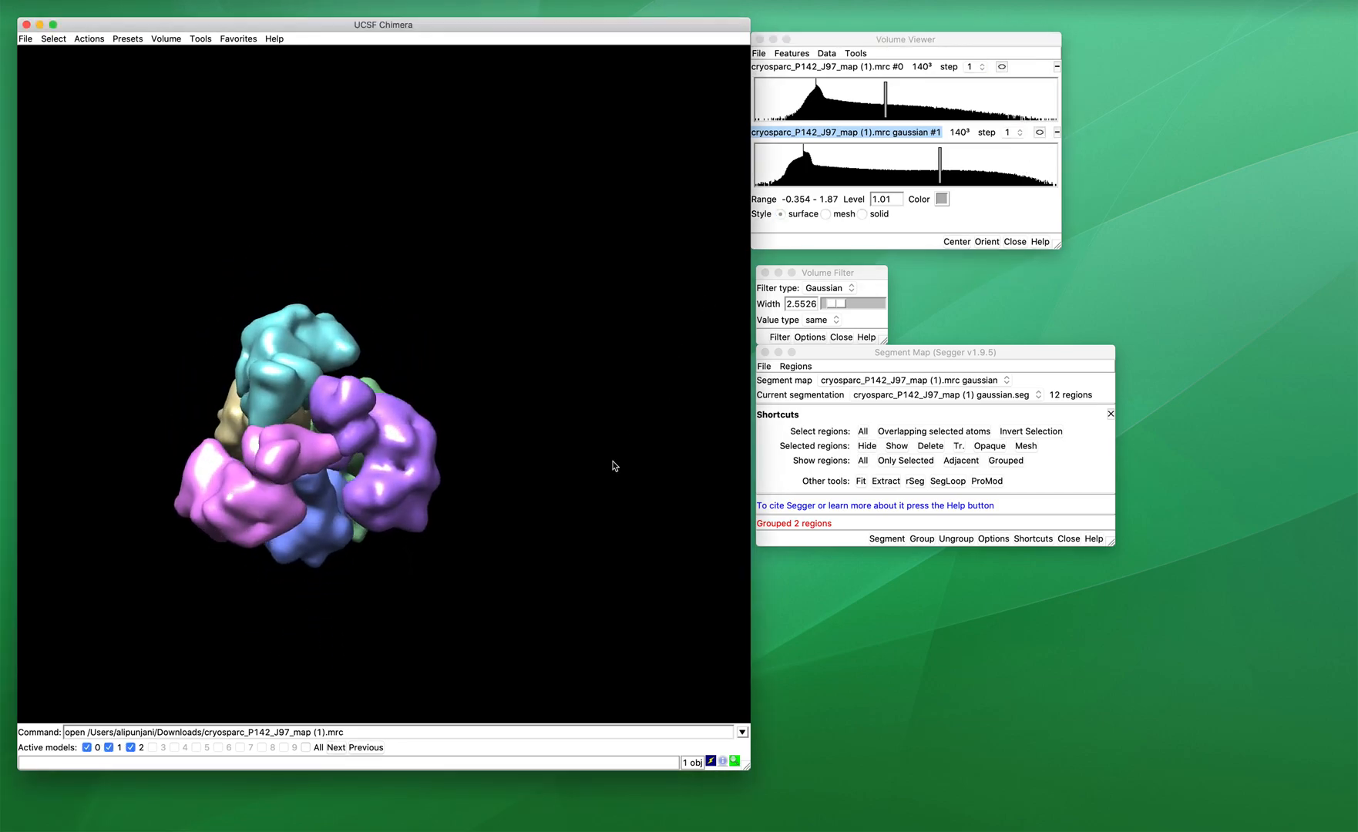
pyautogui.scroll(-10, 615, 466)
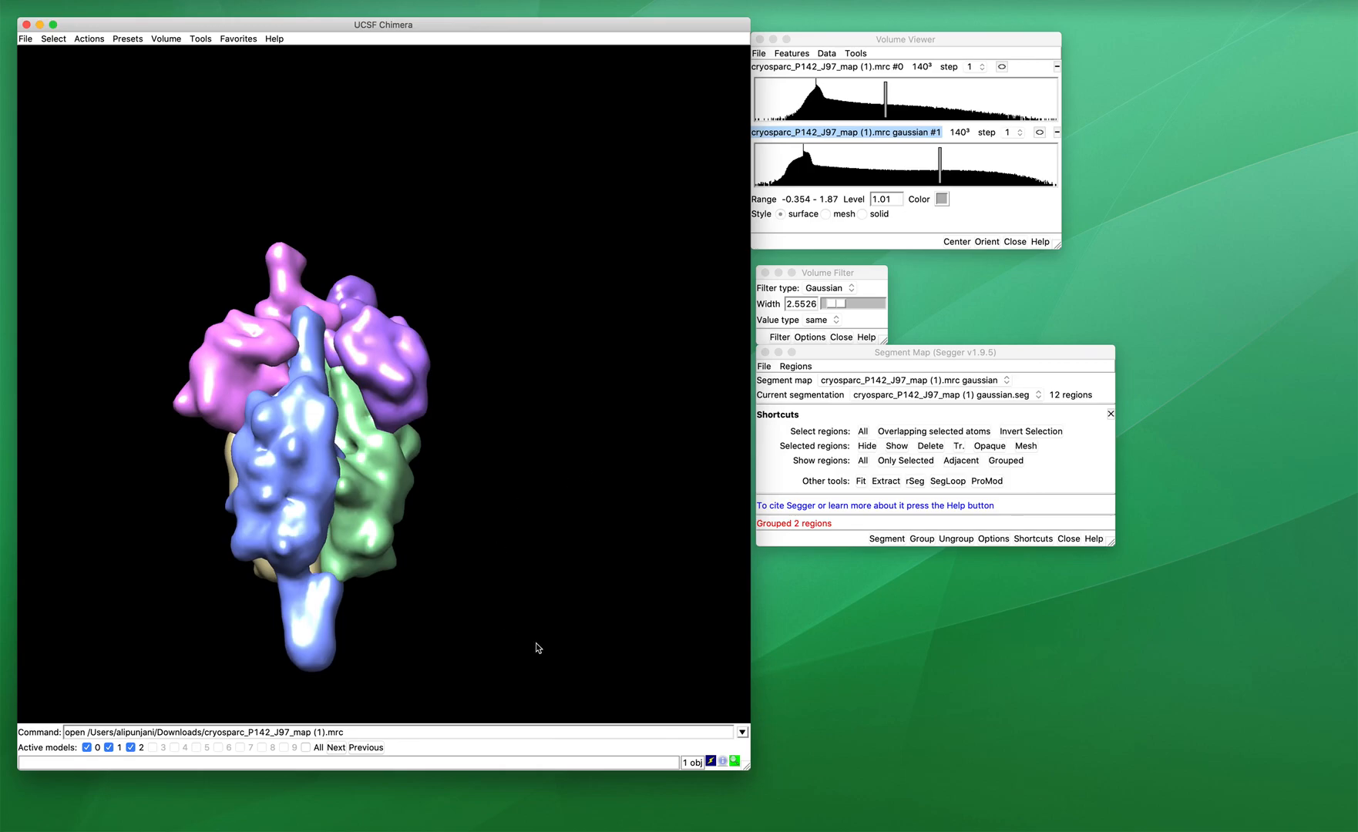
pyautogui.keyDown('ctrl'); pyautogui.click(549, 657); pyautogui.keyUp('ctrl')
pyautogui.keyDown('ctrl'); pyautogui.moveTo(151, 216); pyautogui.dragTo(135, 193); pyautogui.keyUp('ctrl')
pyautogui.click(929, 542)
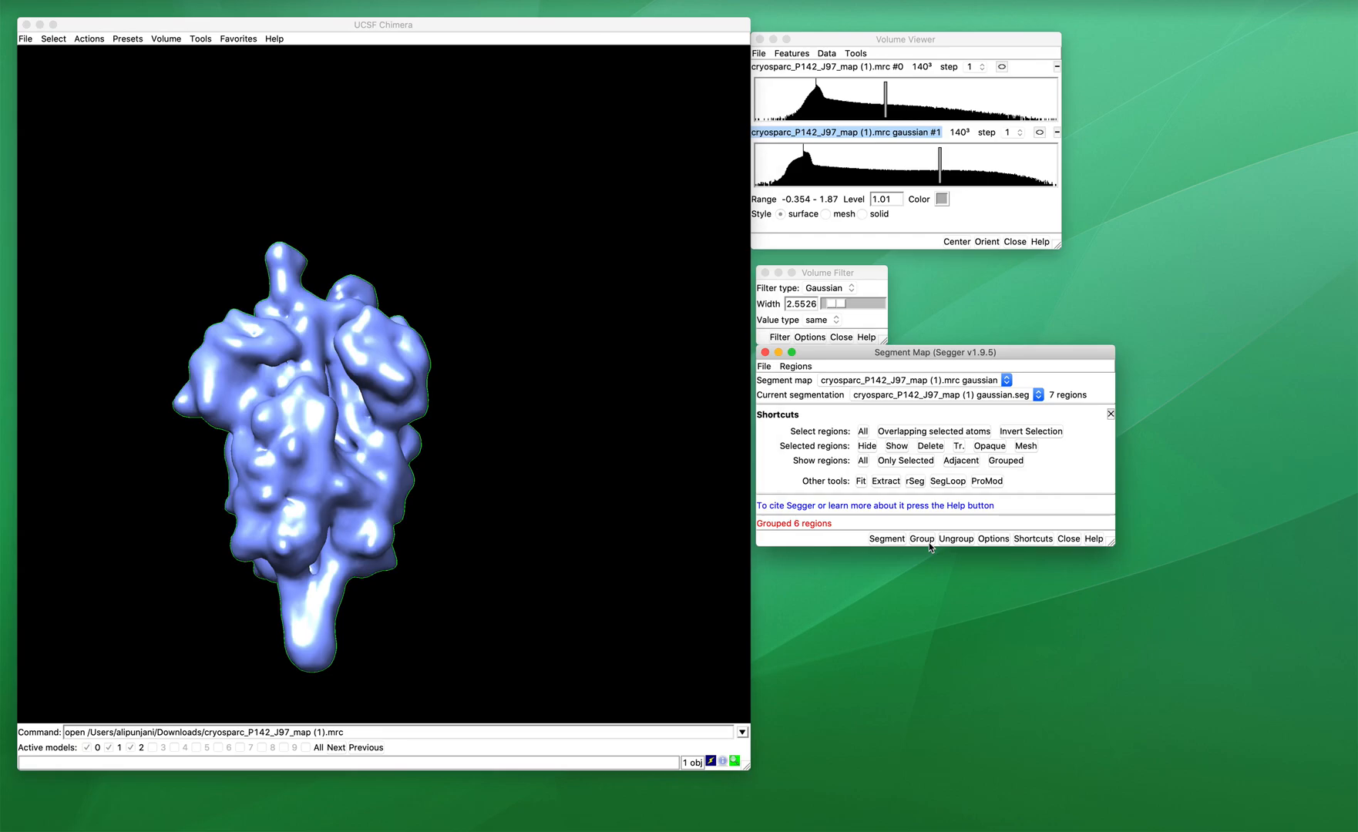
# Step: Show all the segmentation regions again and clear the selection
pyautogui.hscroll(10, 506, 523)
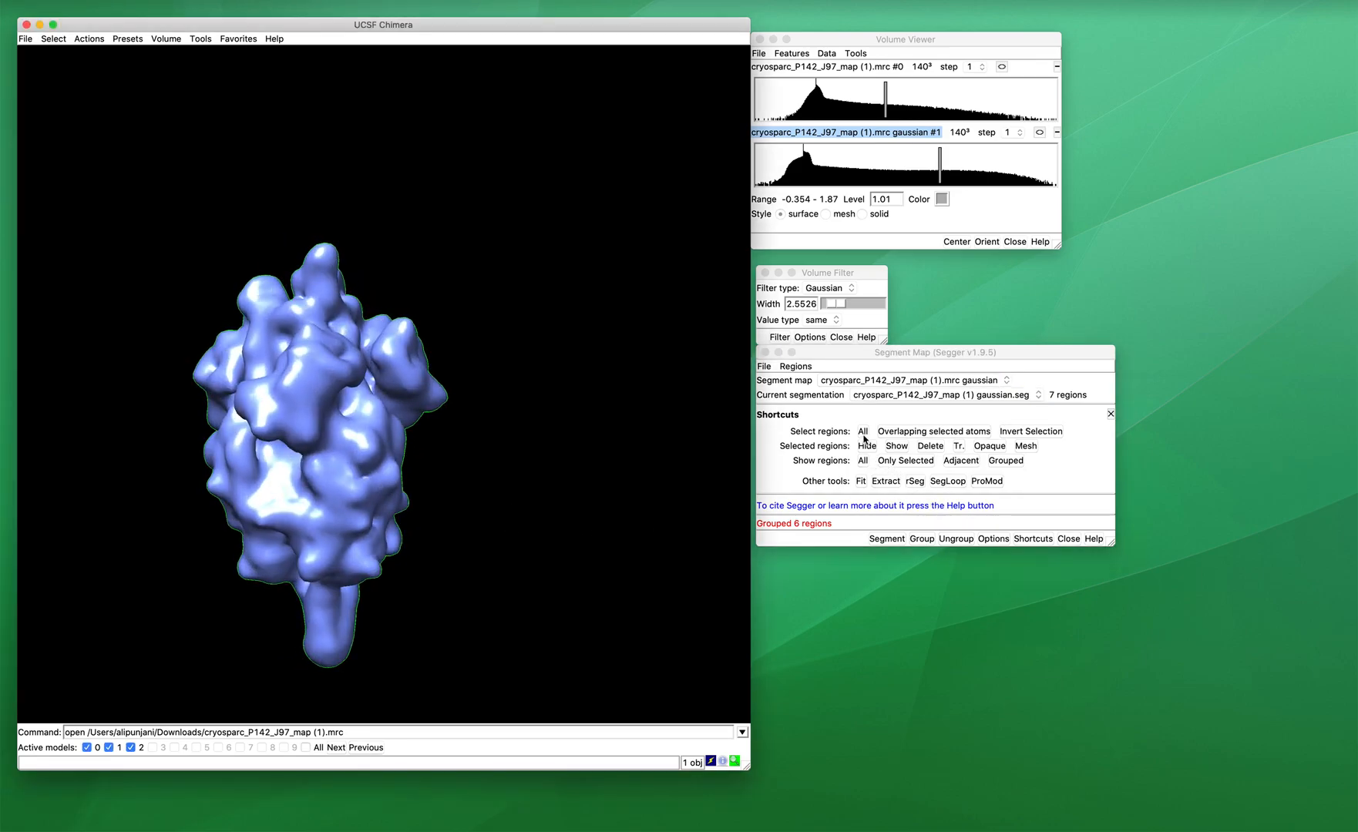
pyautogui.click(865, 436)
pyautogui.click(884, 449)
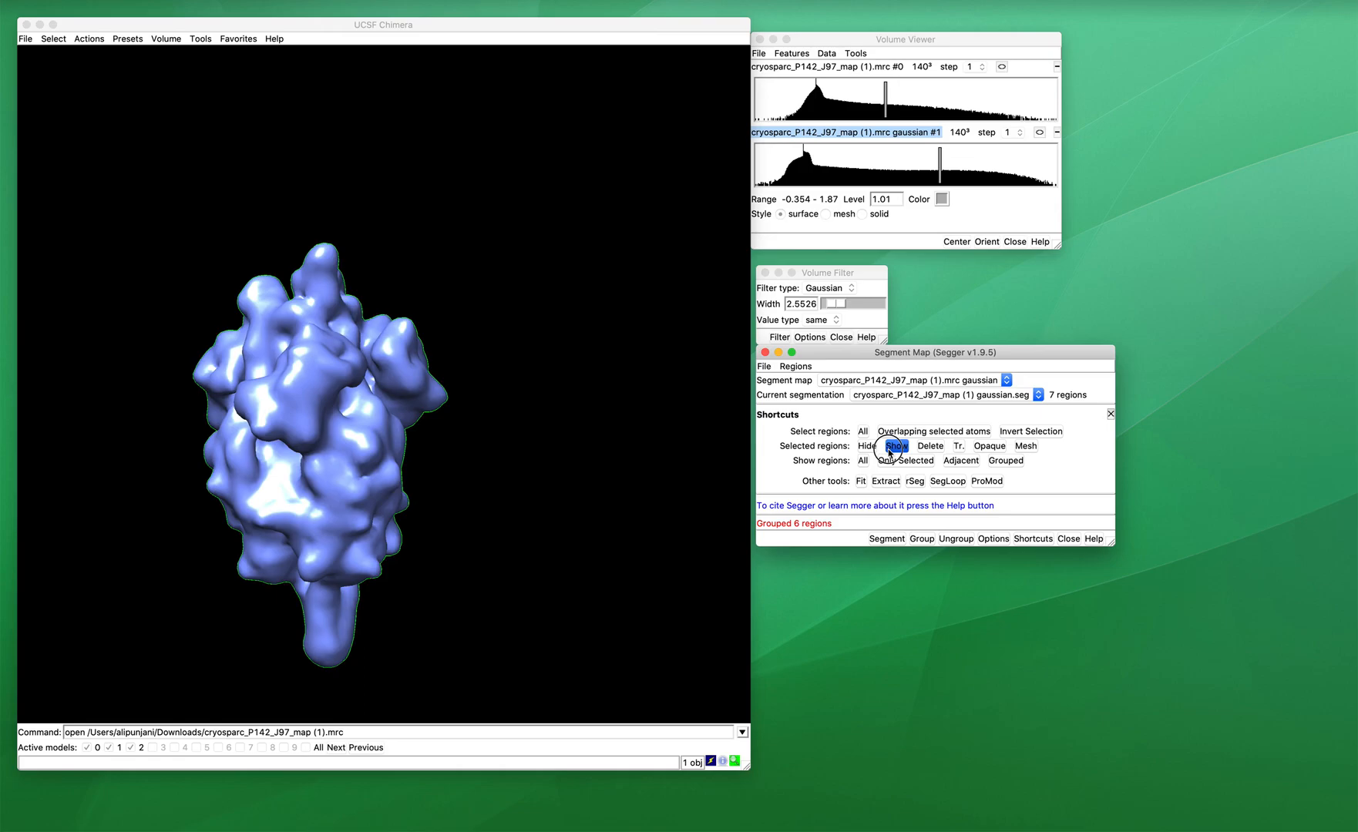
pyautogui.click(599, 425)
pyautogui.hscroll(15, 586, 433)
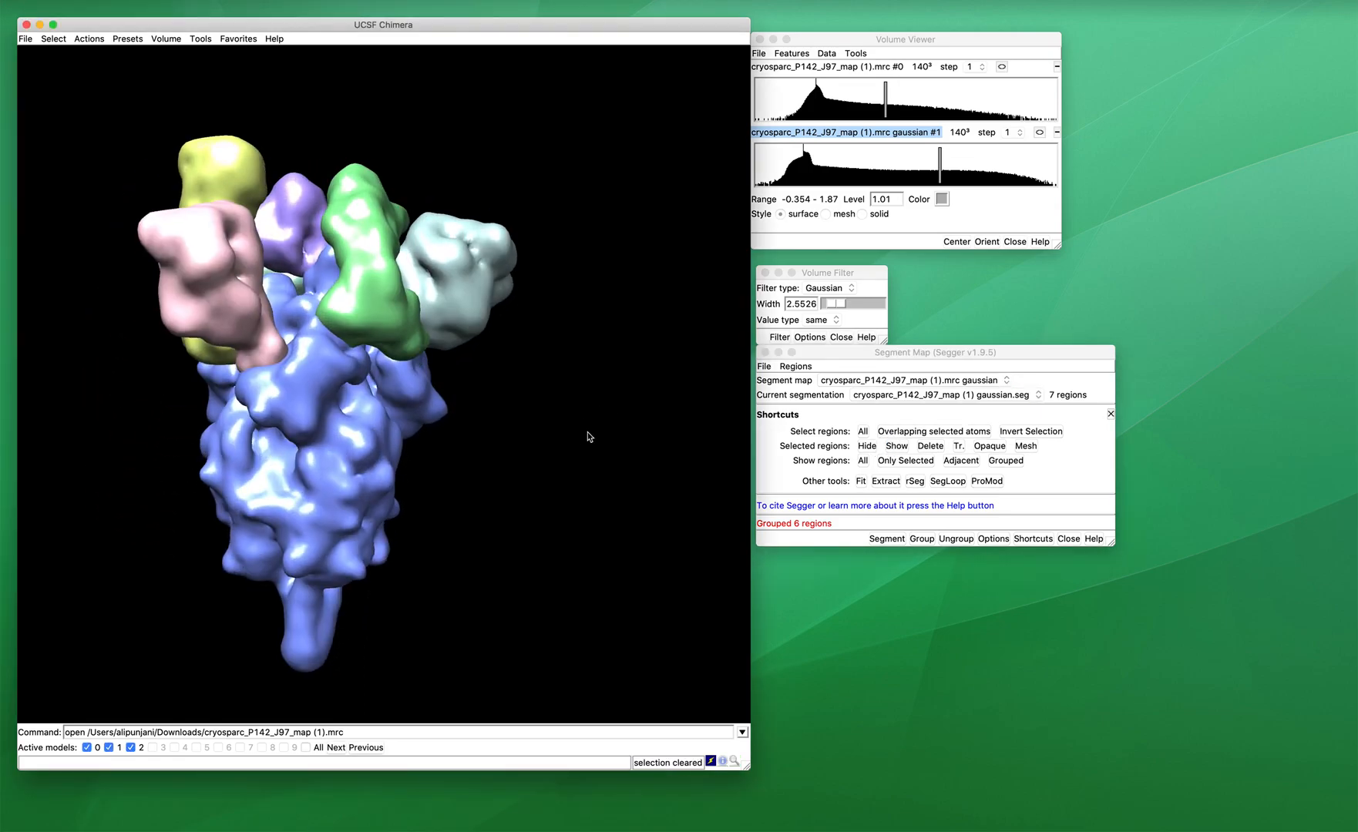
# Step: Examine the grouped regions from the sides and from above, comparing the outer domains with the blue core
pyautogui.hscroll(10, 373, 488)
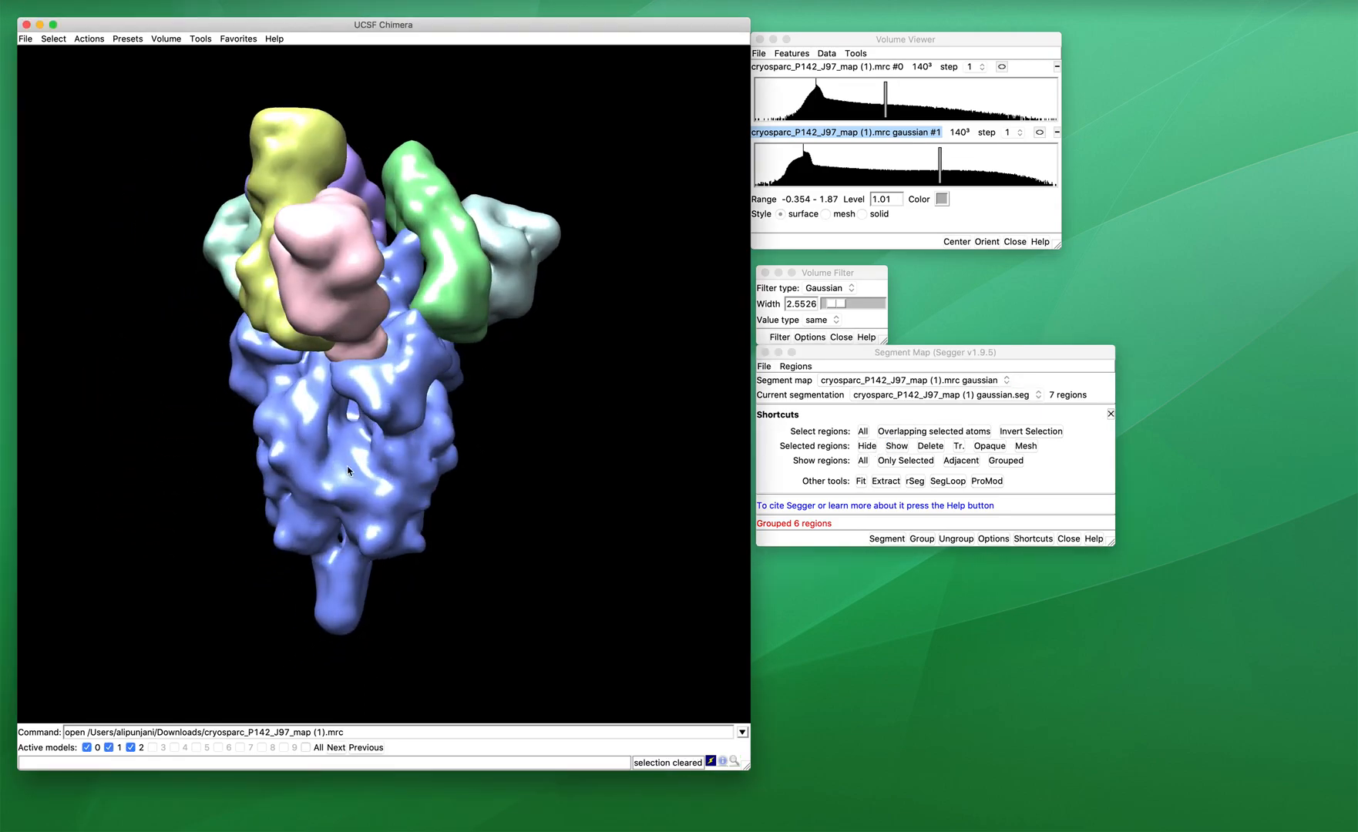
pyautogui.hscroll(10, 392, 468)
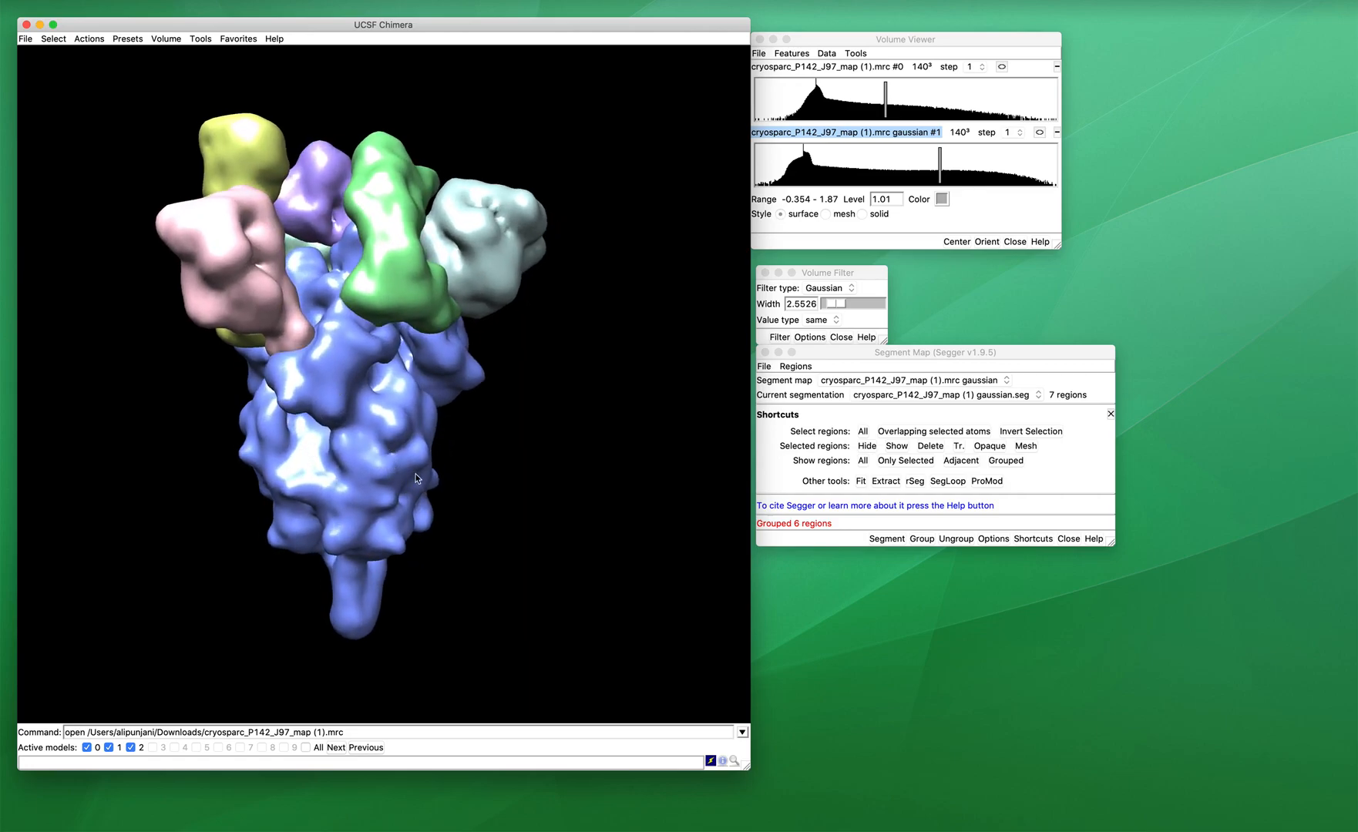
pyautogui.hscroll(-10, 364, 389)
pyautogui.scroll(10, 364, 389)
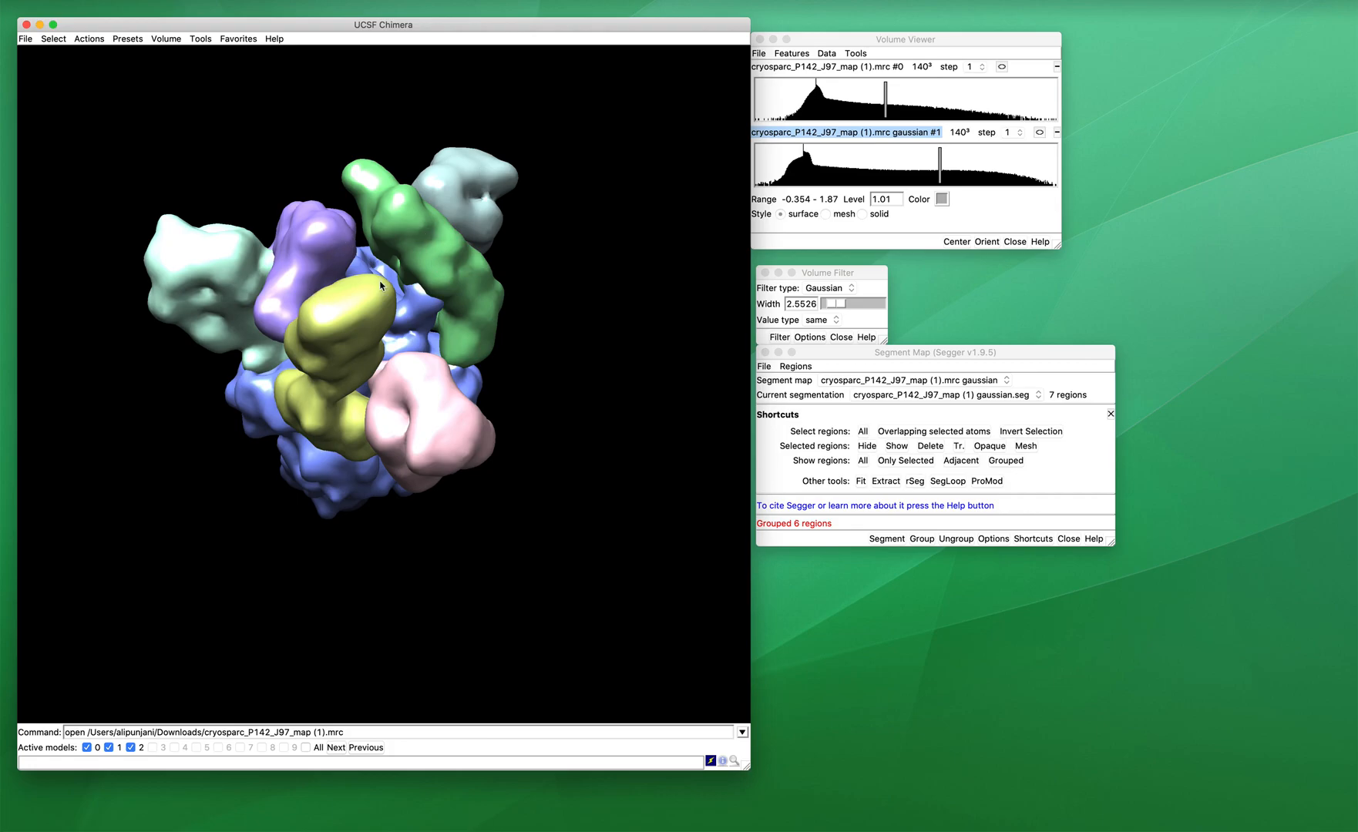
pyautogui.hscroll(-1, 494, 370)
pyautogui.scroll(-5, 587, 463)
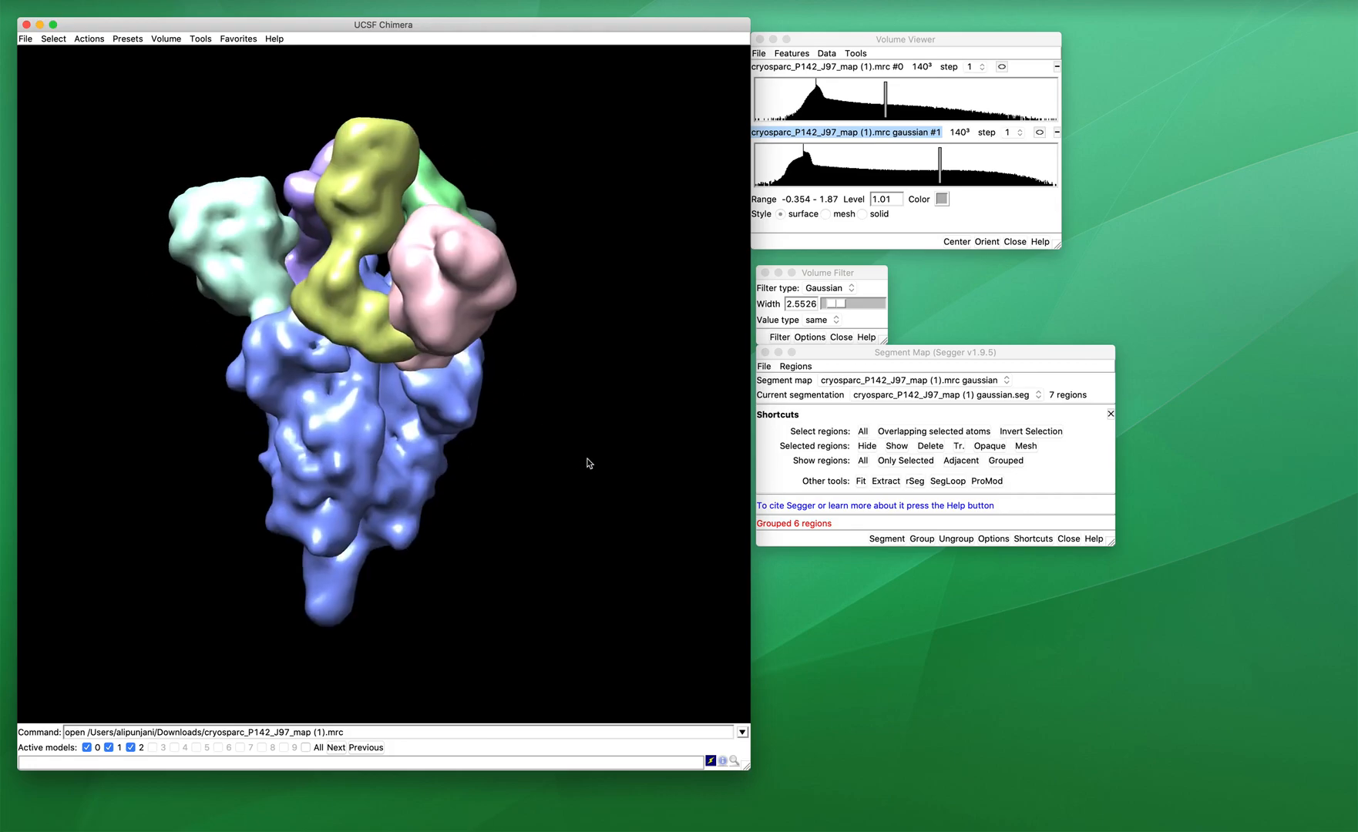
pyautogui.hscroll(6, 587, 463)
pyautogui.hscroll(-2, 587, 464)
pyautogui.hscroll(-5, 587, 460)
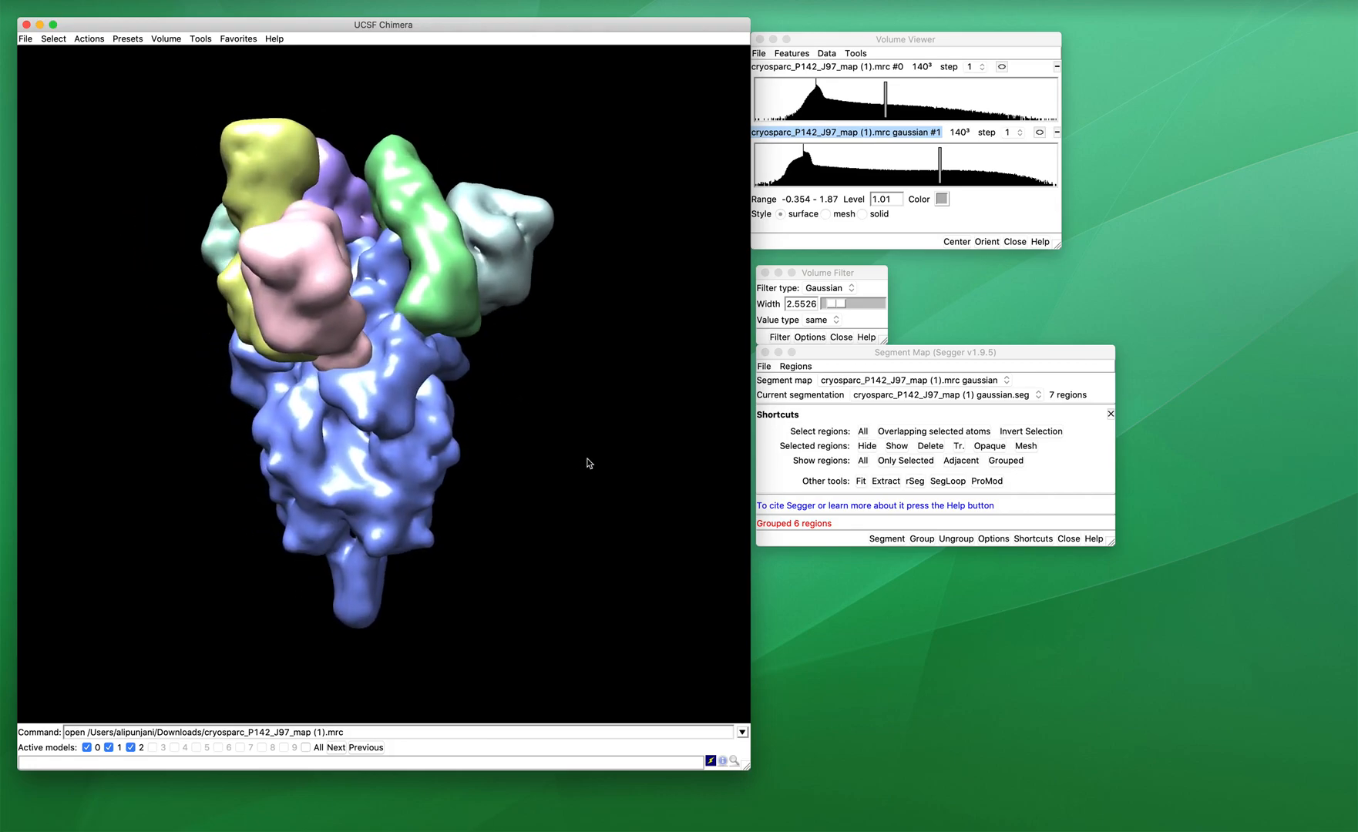
pyautogui.scroll(5, 524, 413)
pyautogui.scroll(-5, 524, 416)
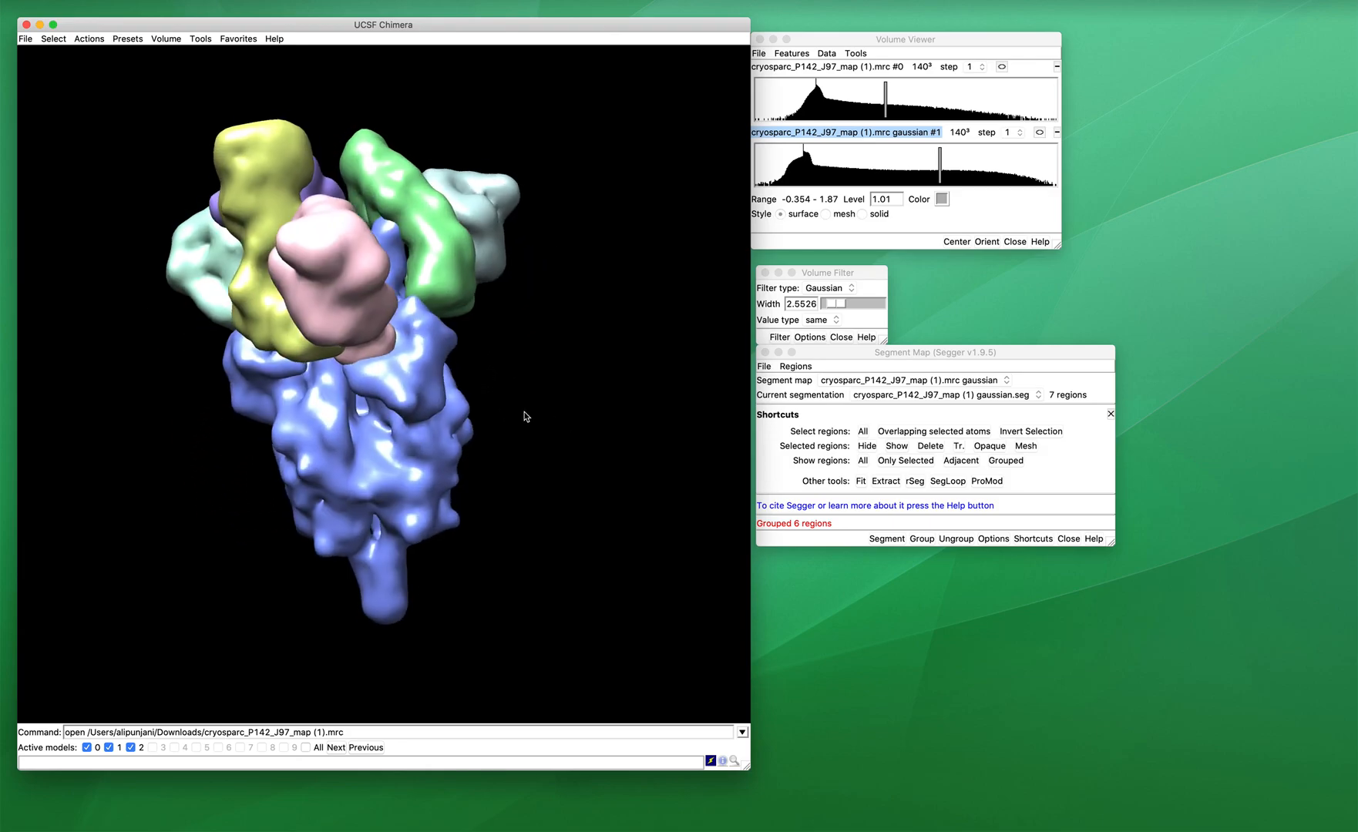
pyautogui.hscroll(-6, 524, 417)
pyautogui.hscroll(6, 525, 417)
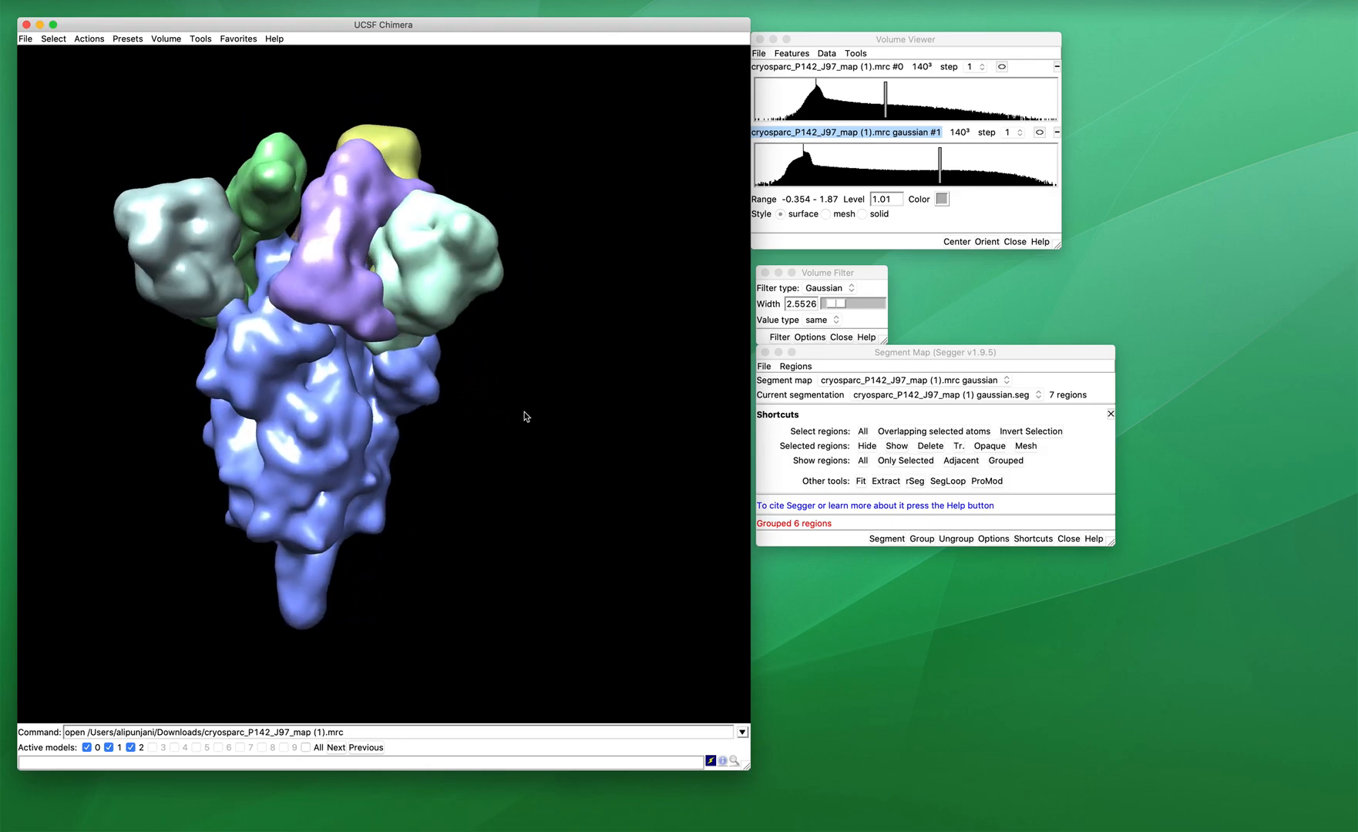
pyautogui.hscroll(3, 524, 416)
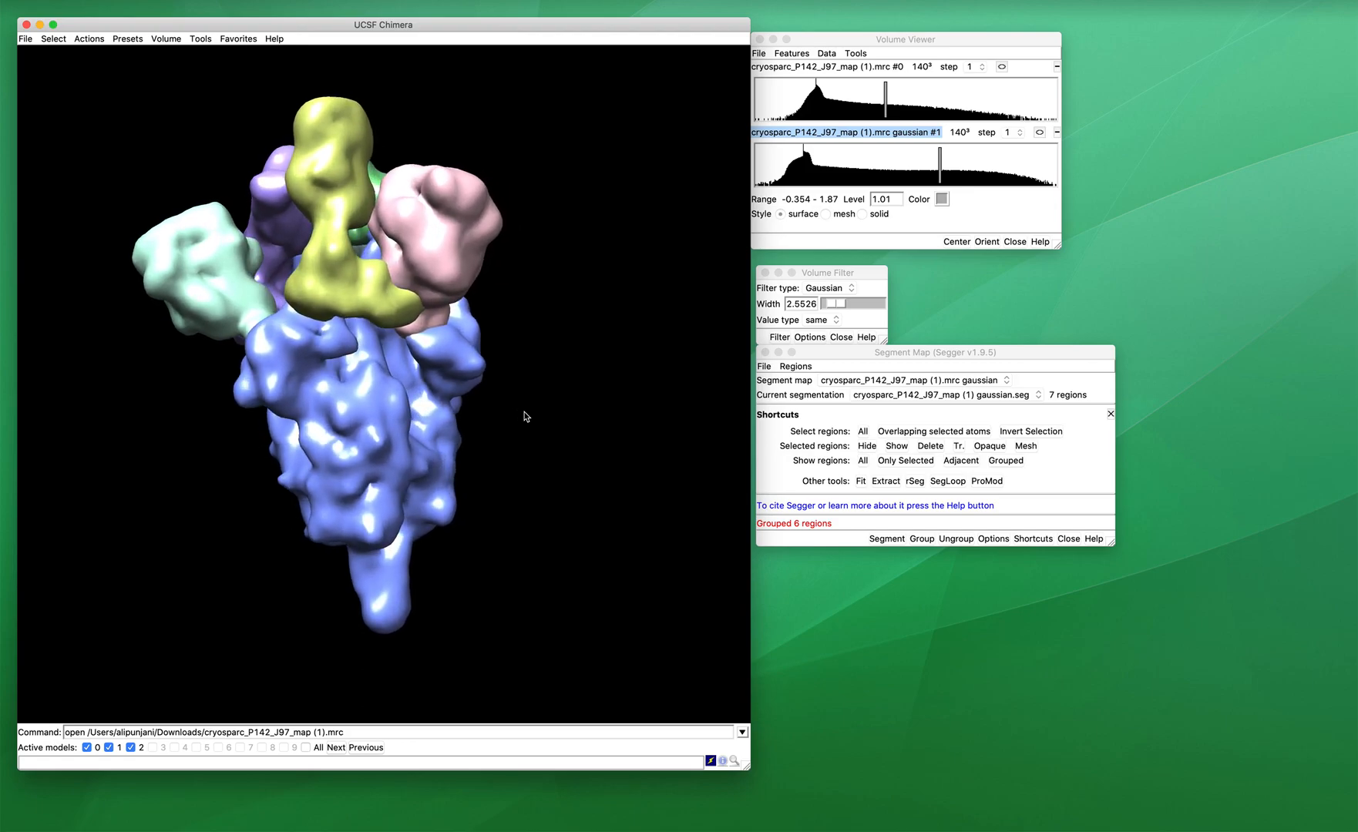
pyautogui.hscroll(-3, 524, 416)
pyautogui.scroll(2, 524, 416)
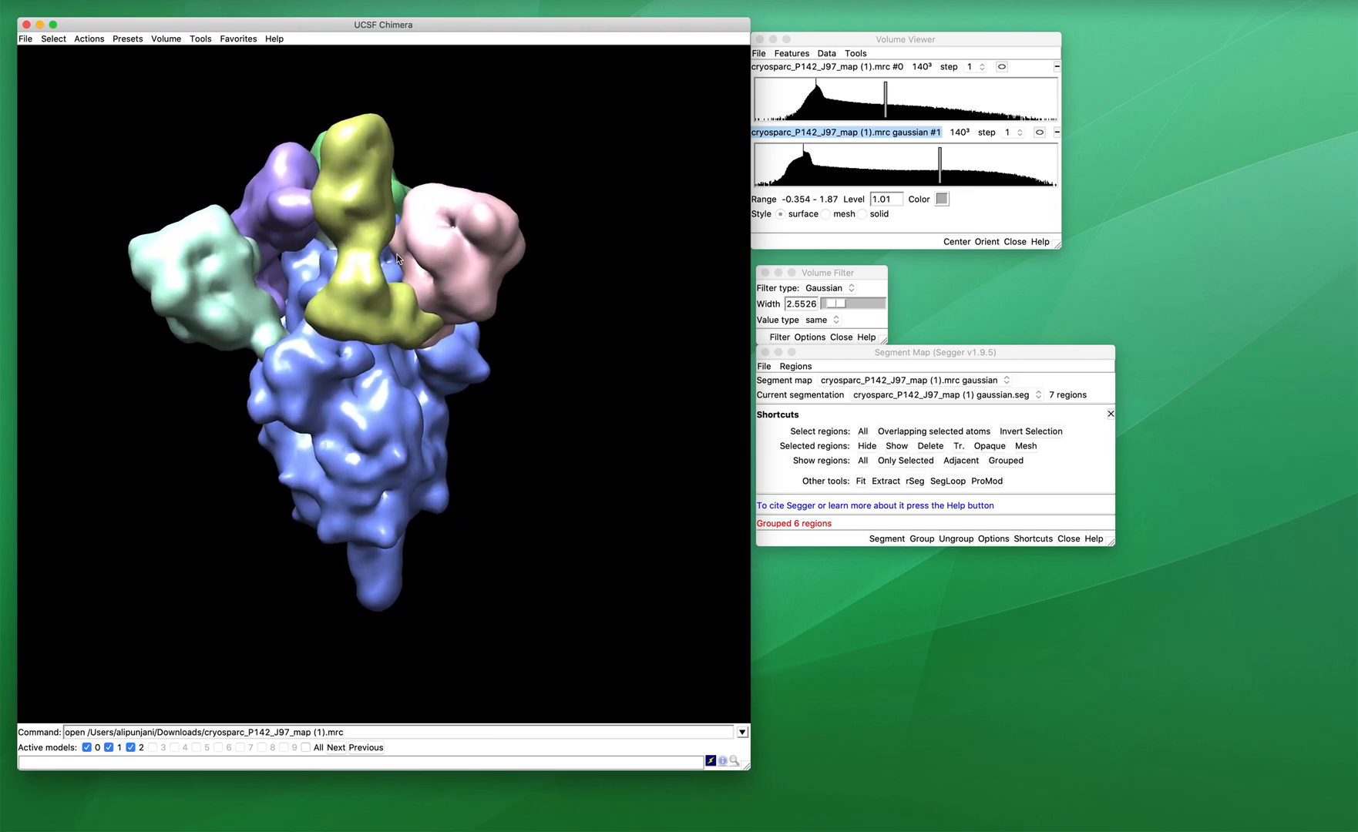
pyautogui.scroll(-2, 599, 364)
pyautogui.hscroll(2, 599, 364)
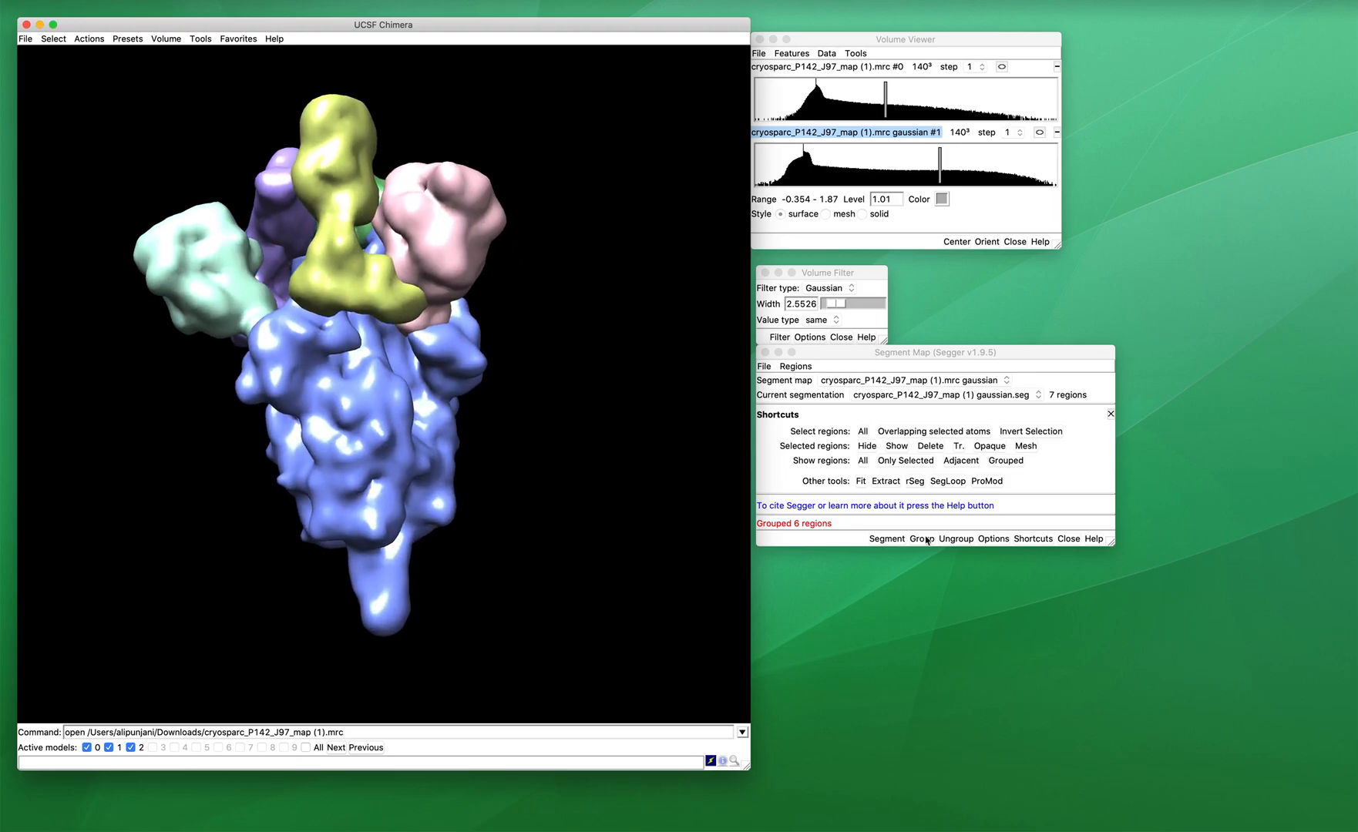
# Step: Review the options for saving the segmentation to a file and inspect the final regions once more
pyautogui.click(763, 366)
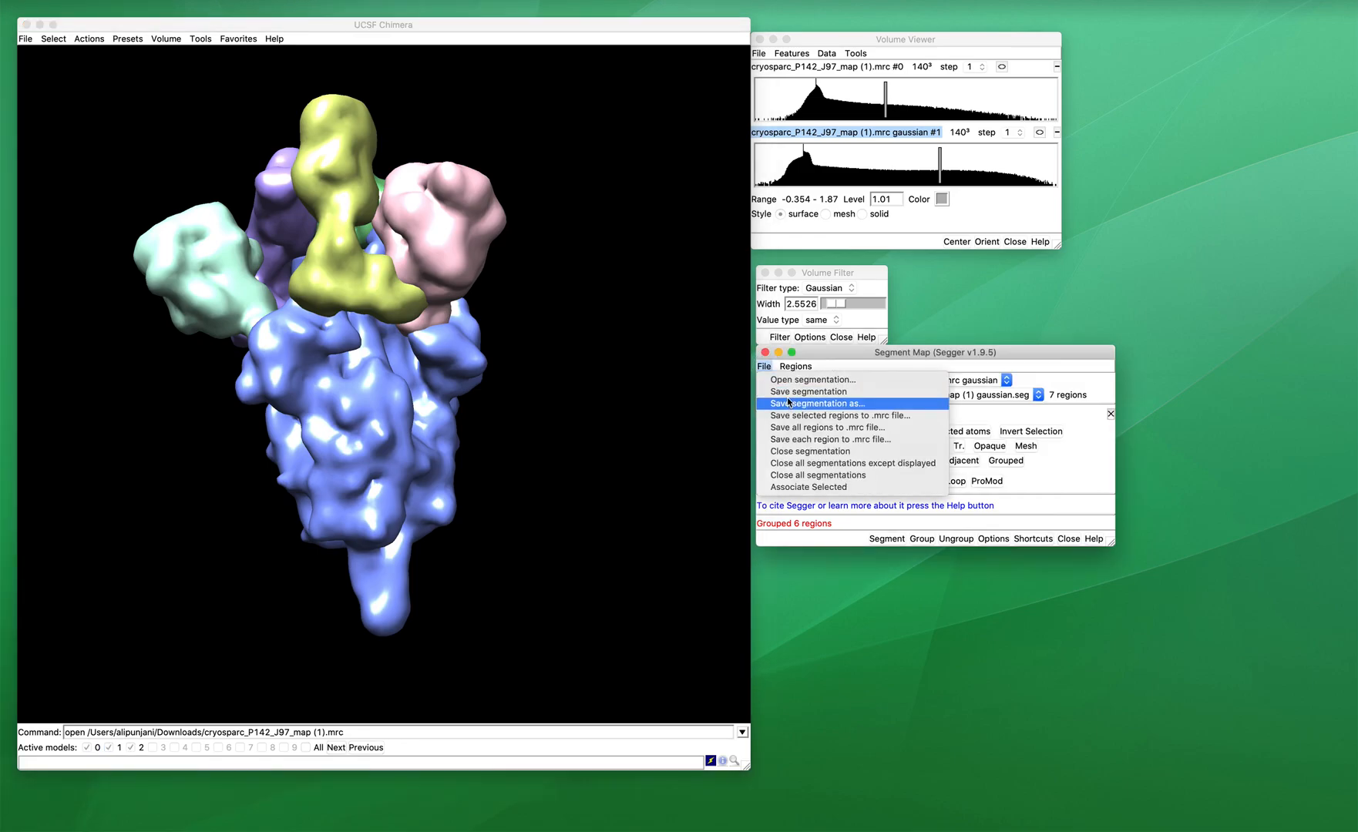
pyautogui.click(823, 360)
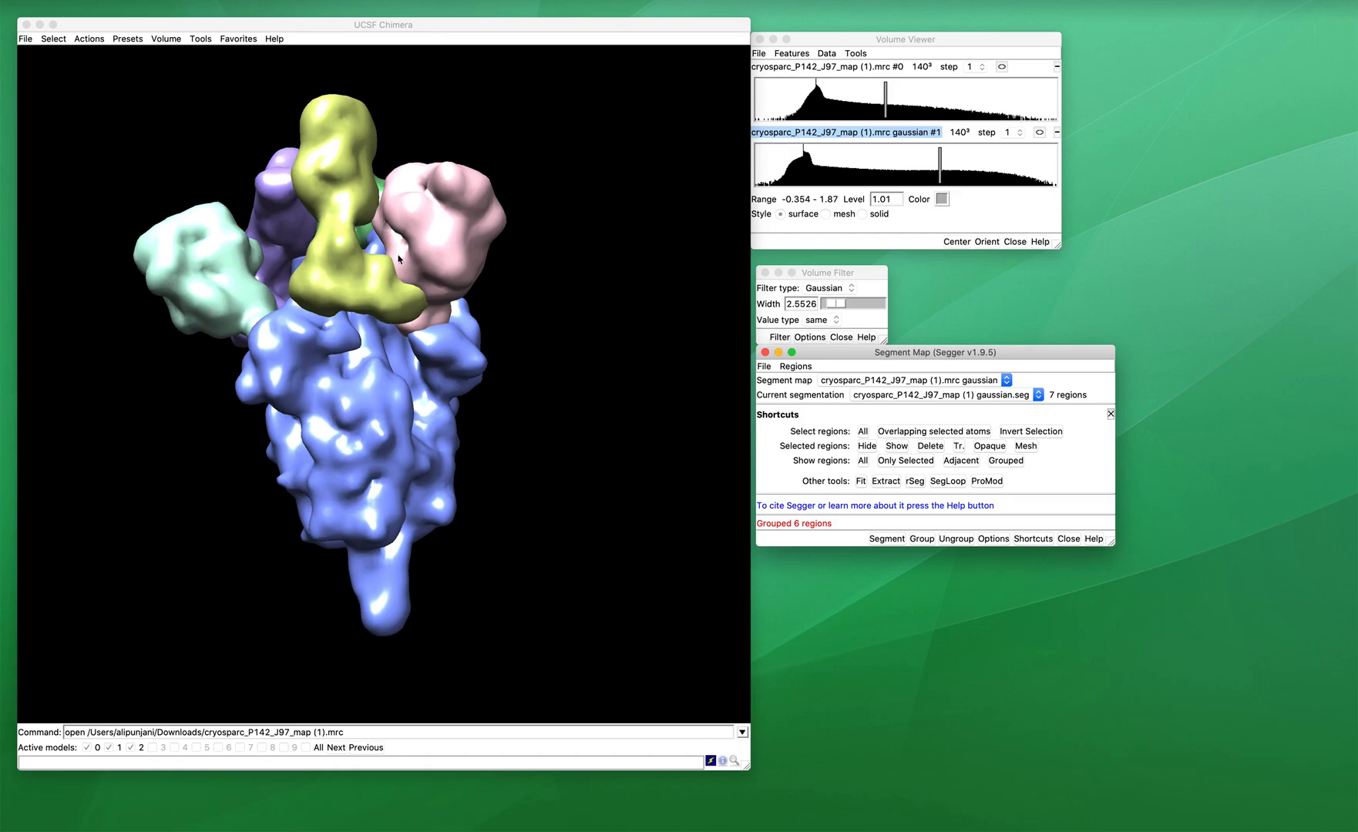
pyautogui.click(533, 320)
pyautogui.scroll(10, 533, 321)
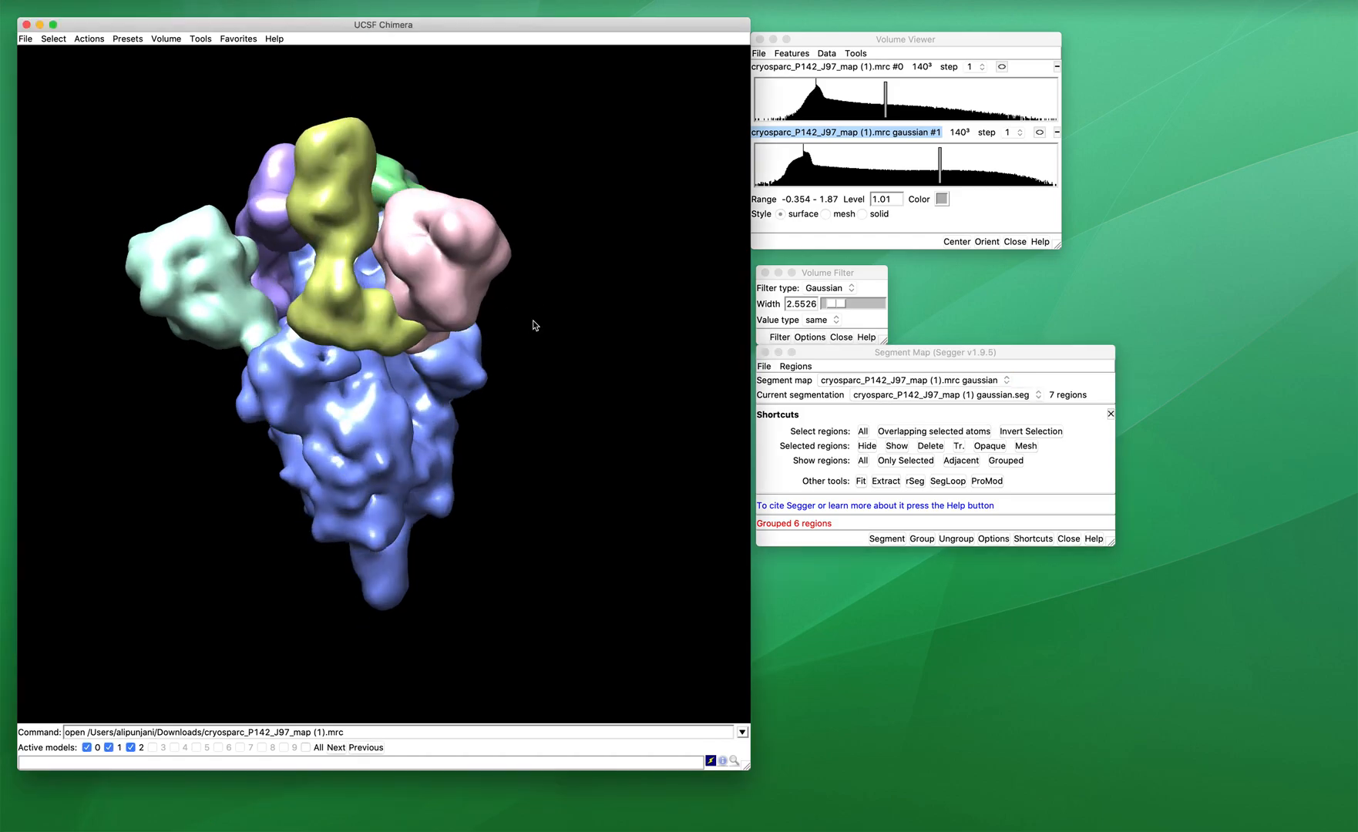
pyautogui.scroll(10, 533, 321)
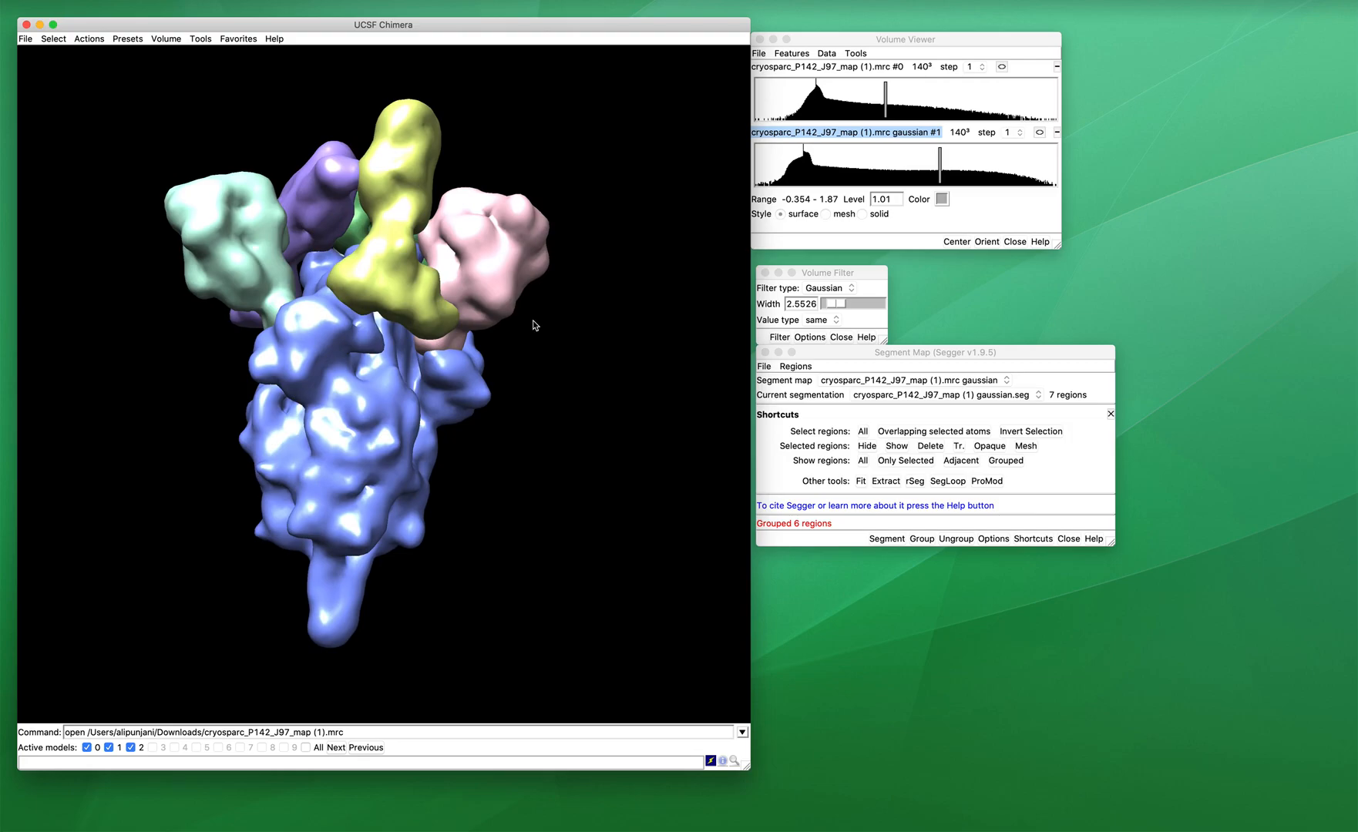
# Step: Open the attributes table for the seven segmentation regions and place it just below the Segment Map window
pyautogui.hscroll(-10, 542, 367)
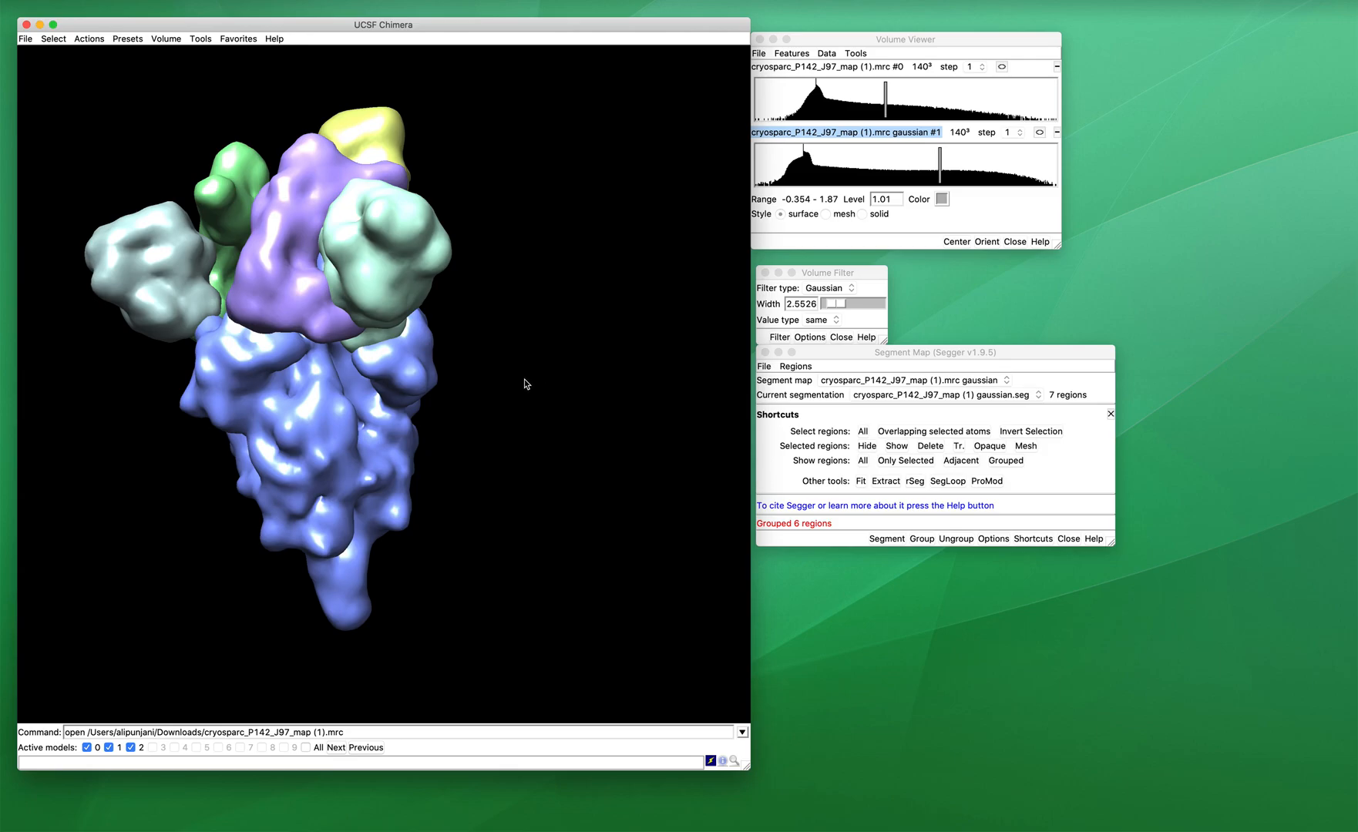
pyautogui.hscroll(-10, 555, 353)
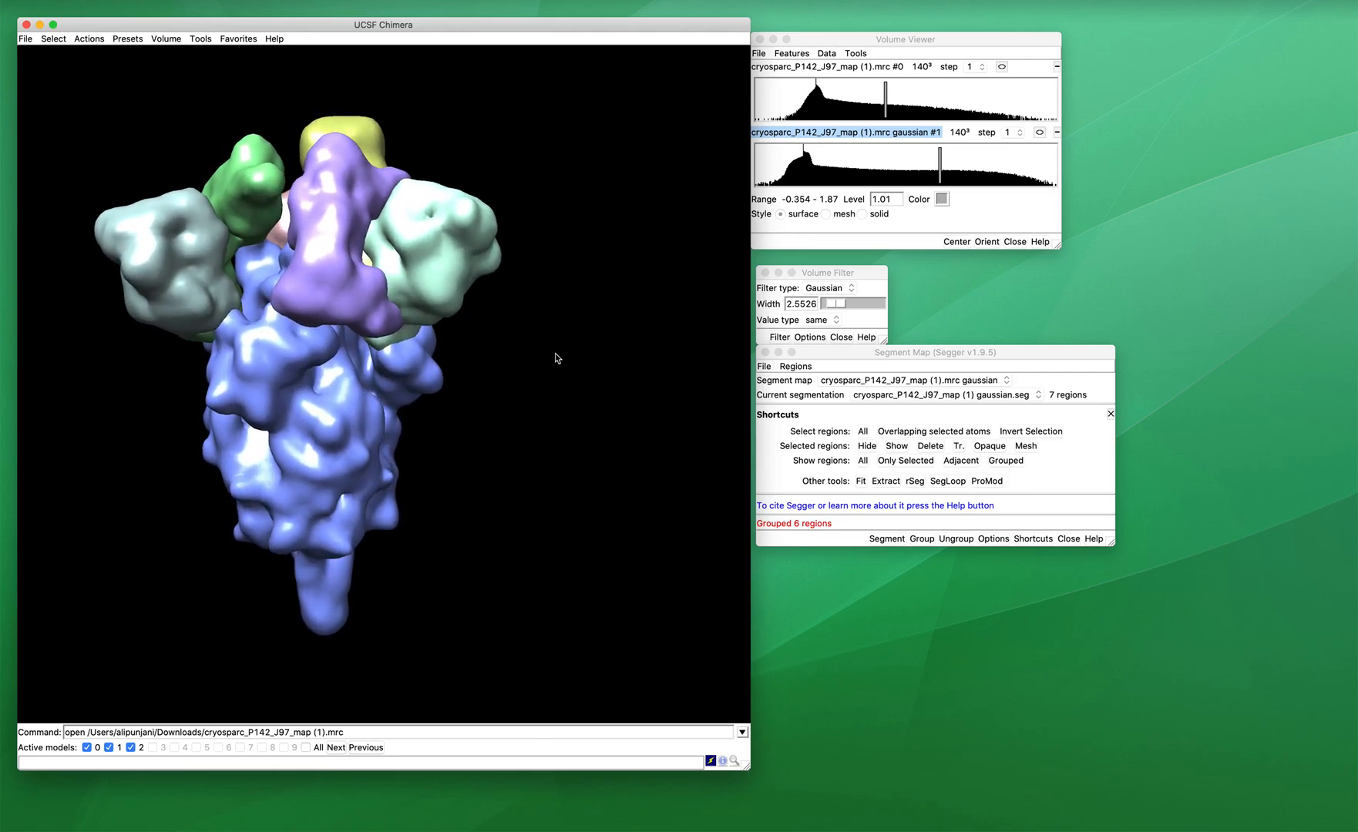
pyautogui.scroll(-4, 555, 353)
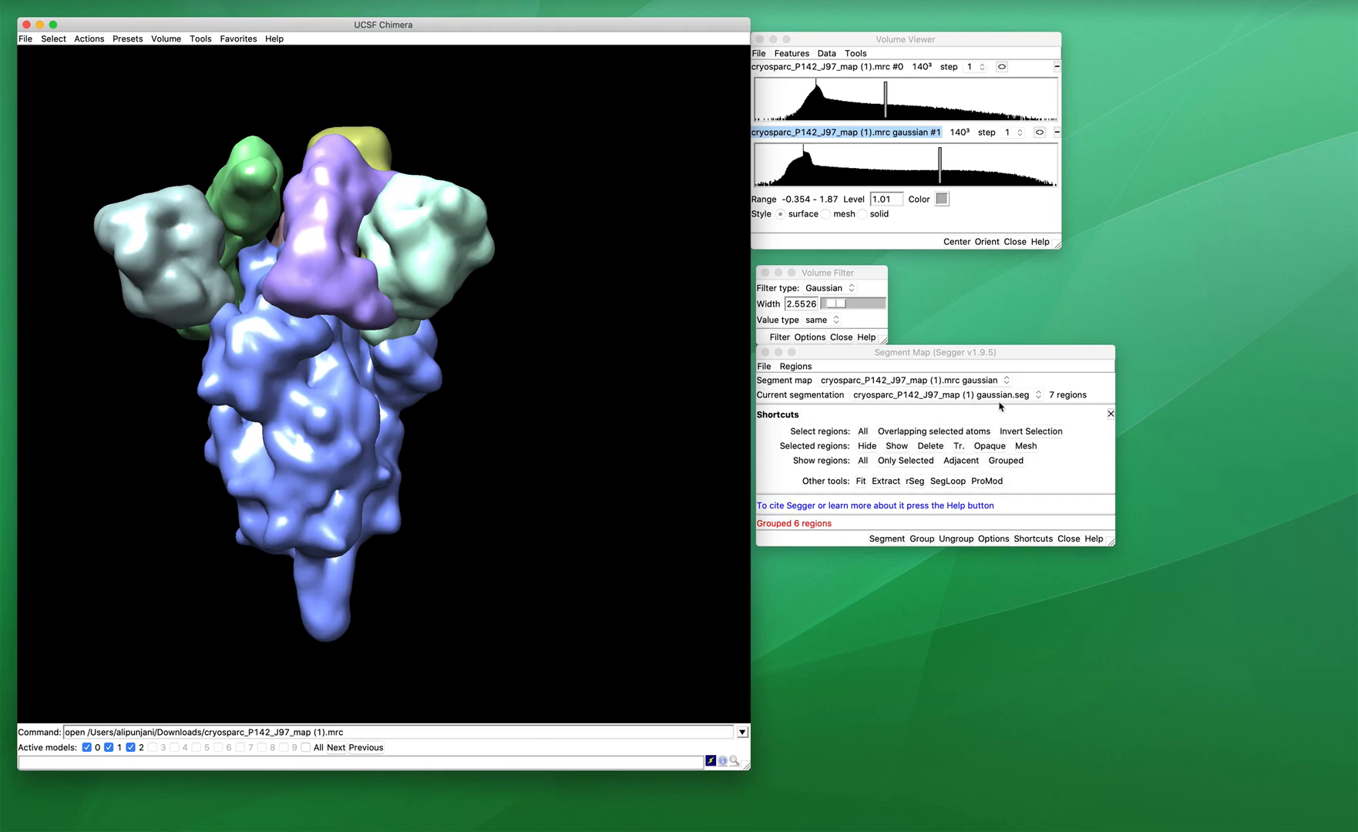
pyautogui.click(764, 368)
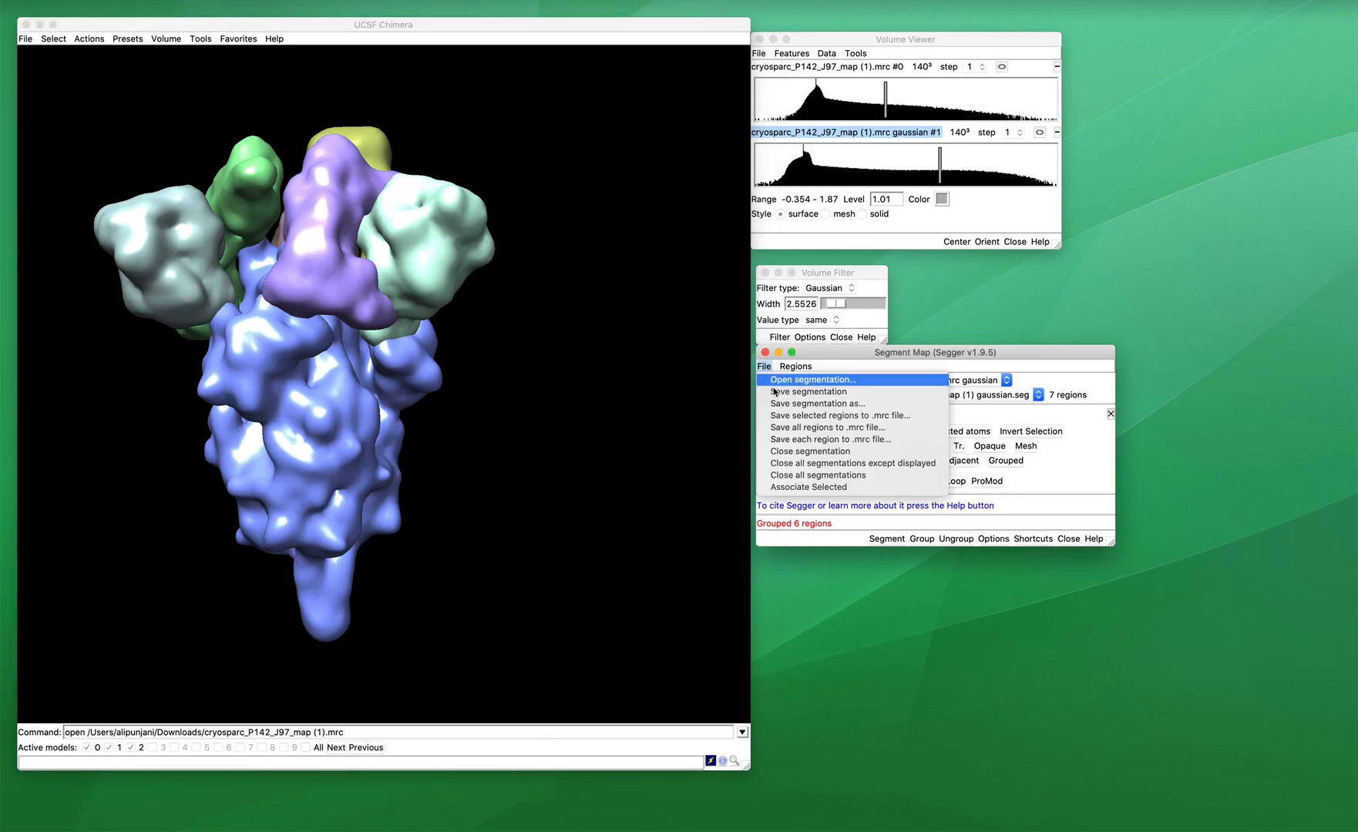
pyautogui.click(796, 367)
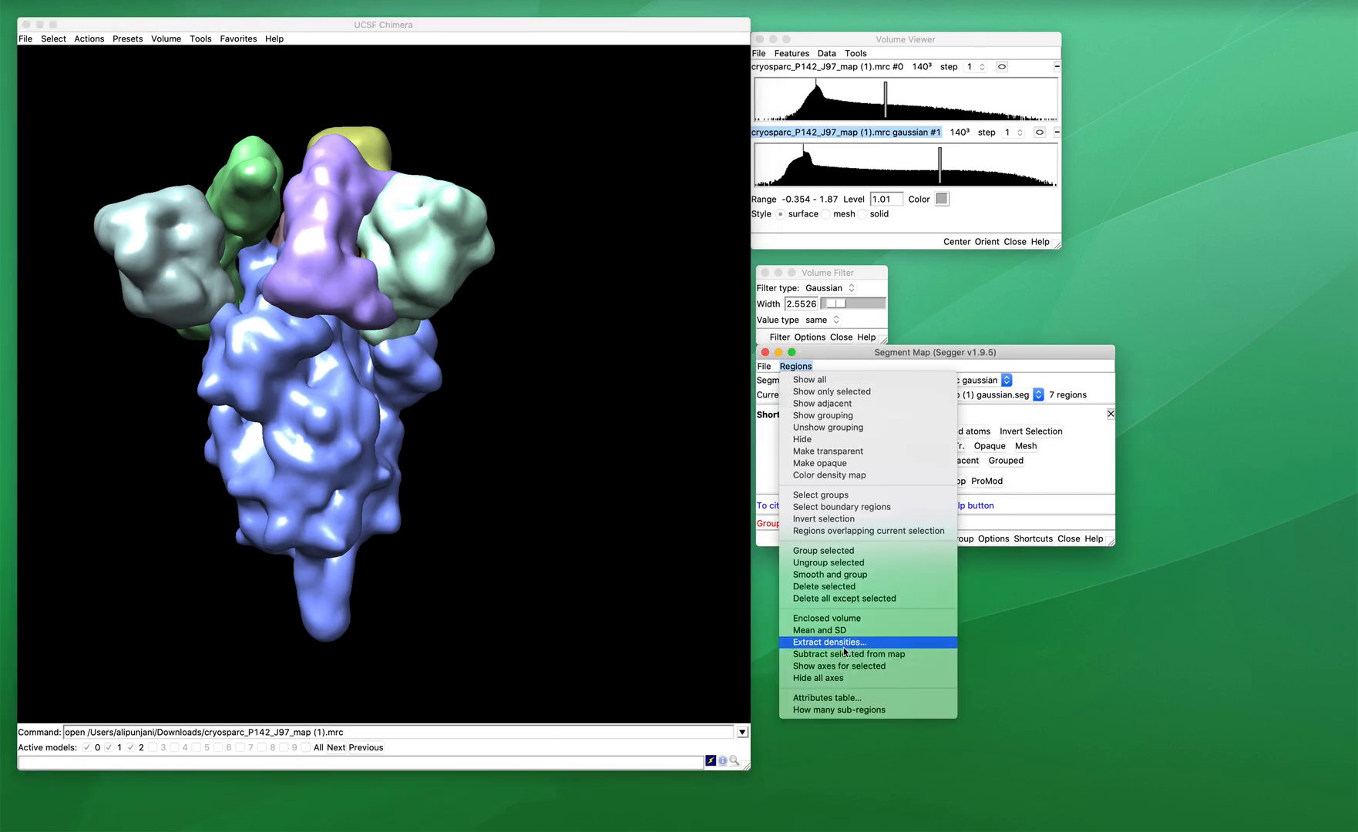
pyautogui.click(832, 698)
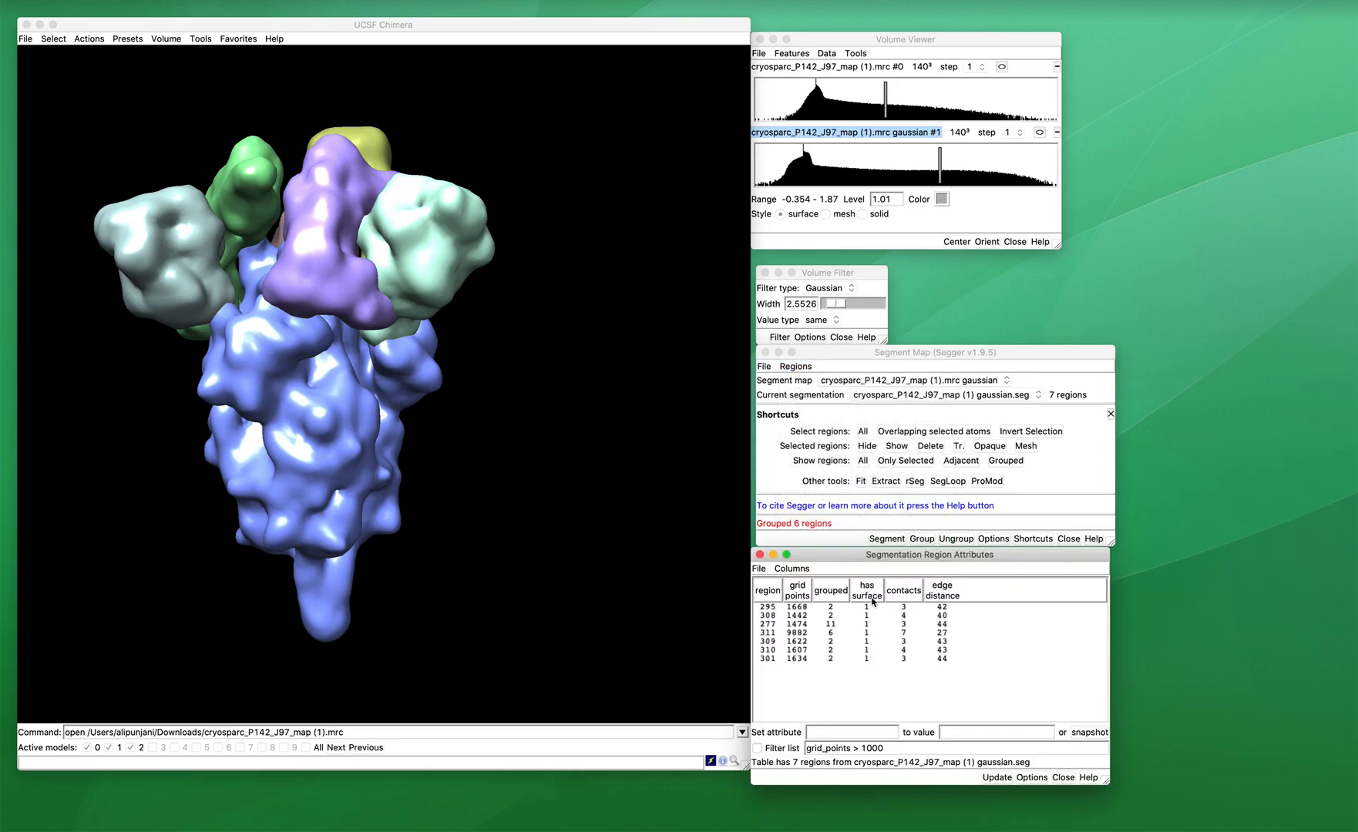
pyautogui.moveTo(861, 556); pyautogui.dragTo(877, 563)
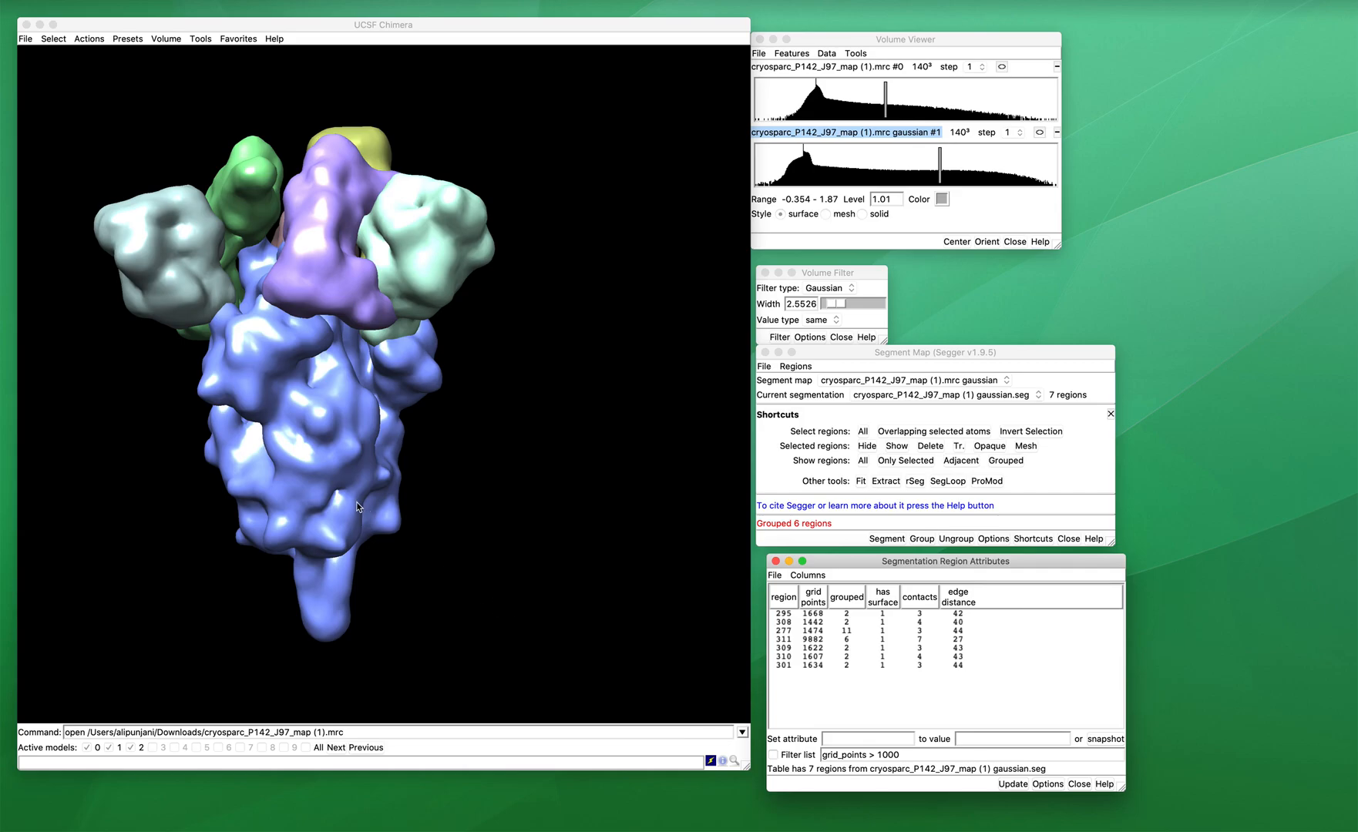
# Step: Identify the region IDs of the spike's core and an outer domain, and highlight listed regions to match them to the map
pyautogui.click(352, 462)
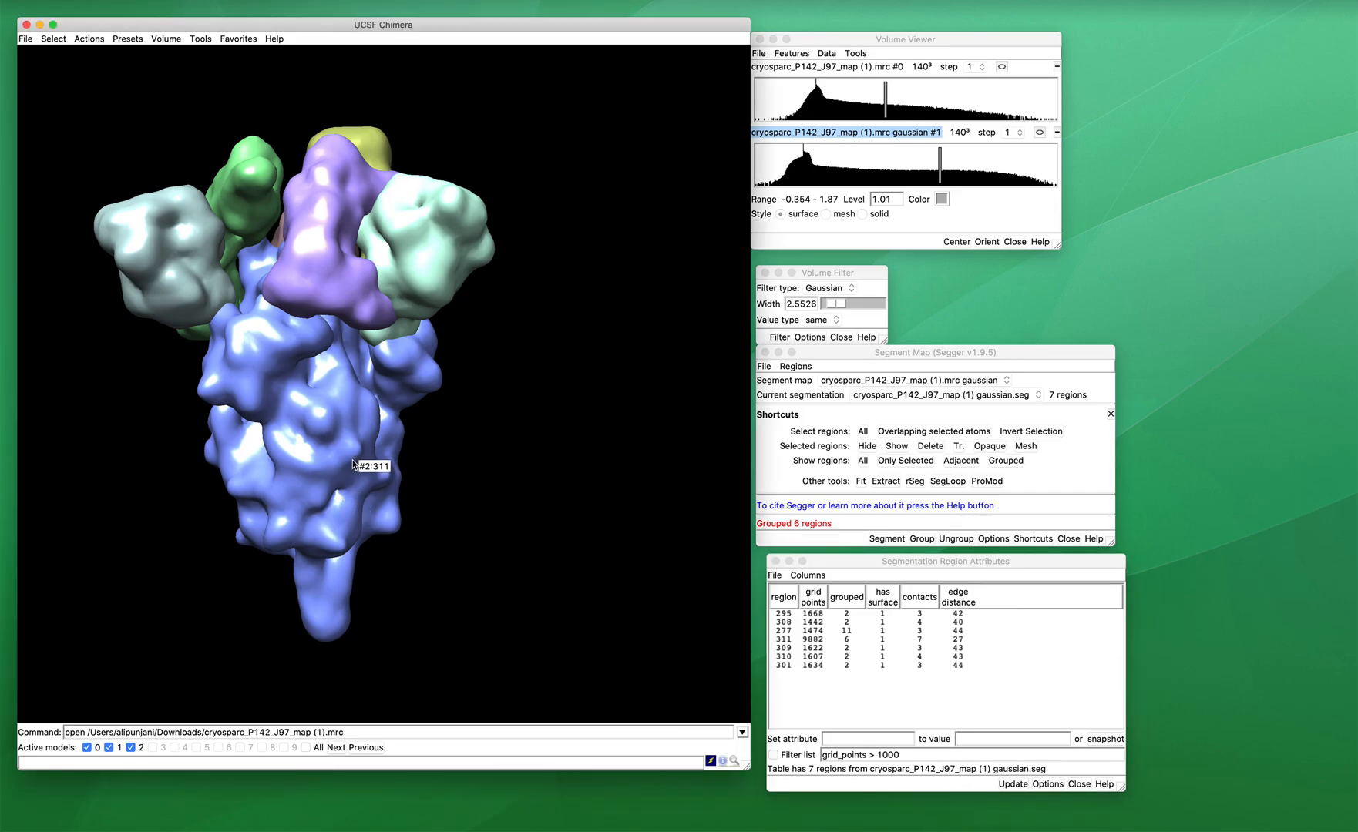
pyautogui.moveTo(420, 268)
pyautogui.click(812, 614)
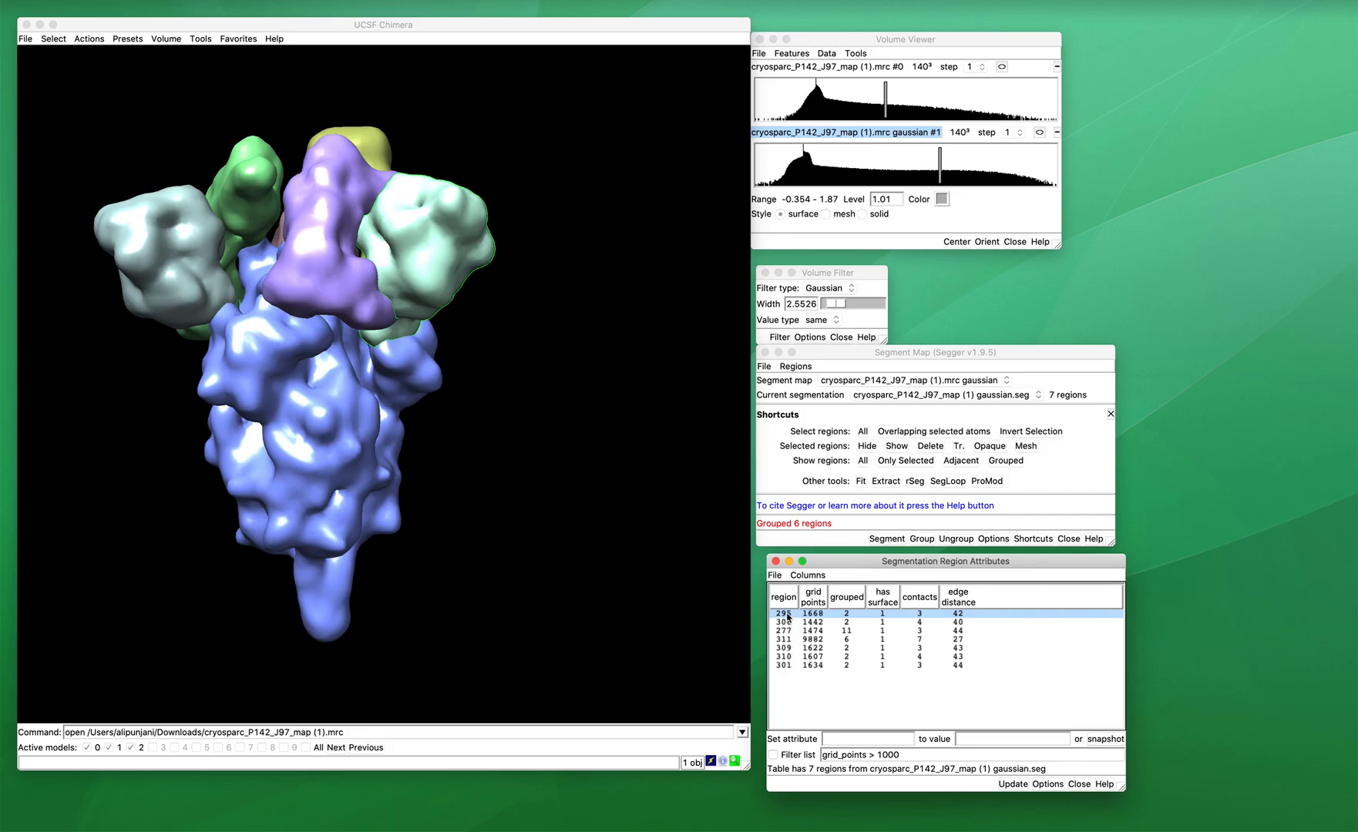
pyautogui.click(787, 622)
pyautogui.click(787, 640)
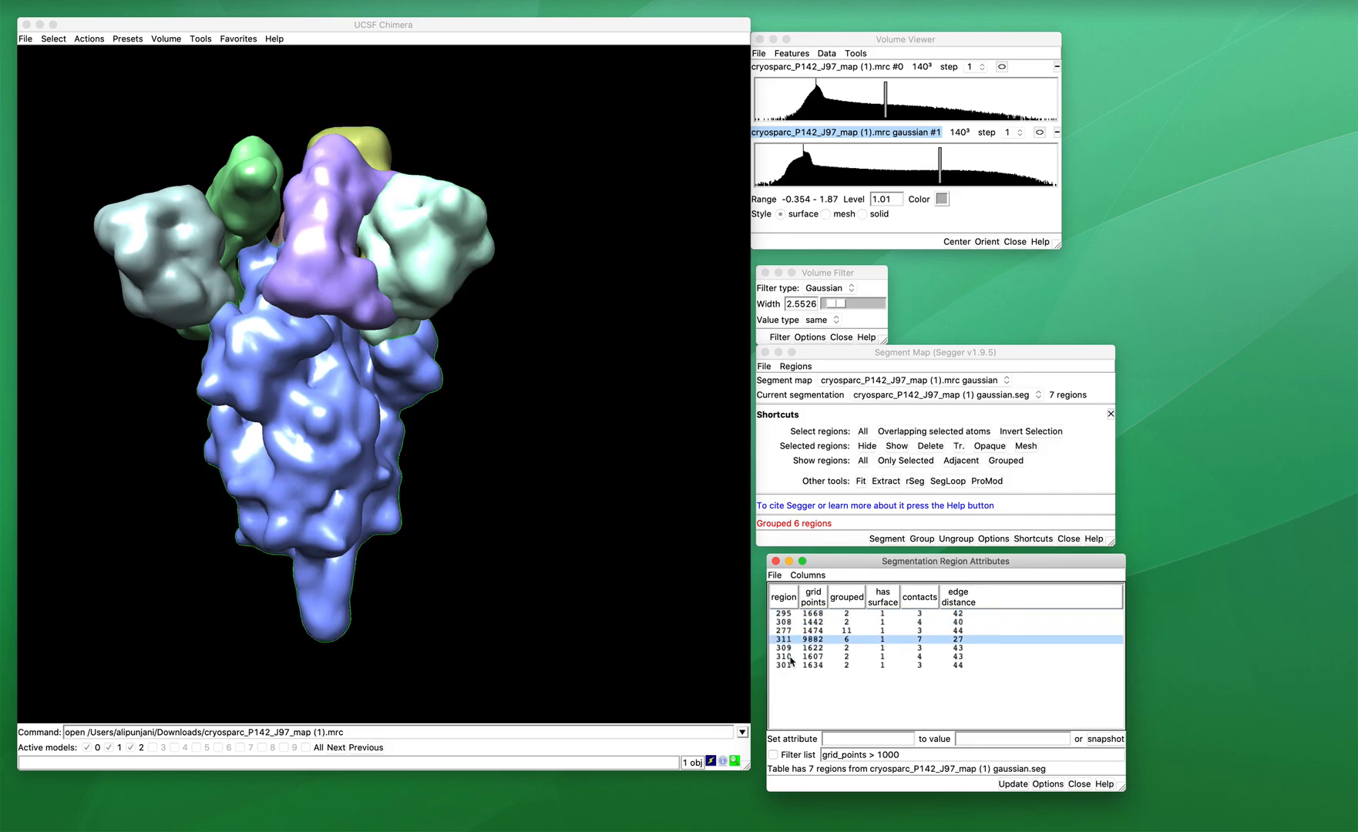
pyautogui.click(785, 652)
pyautogui.click(787, 660)
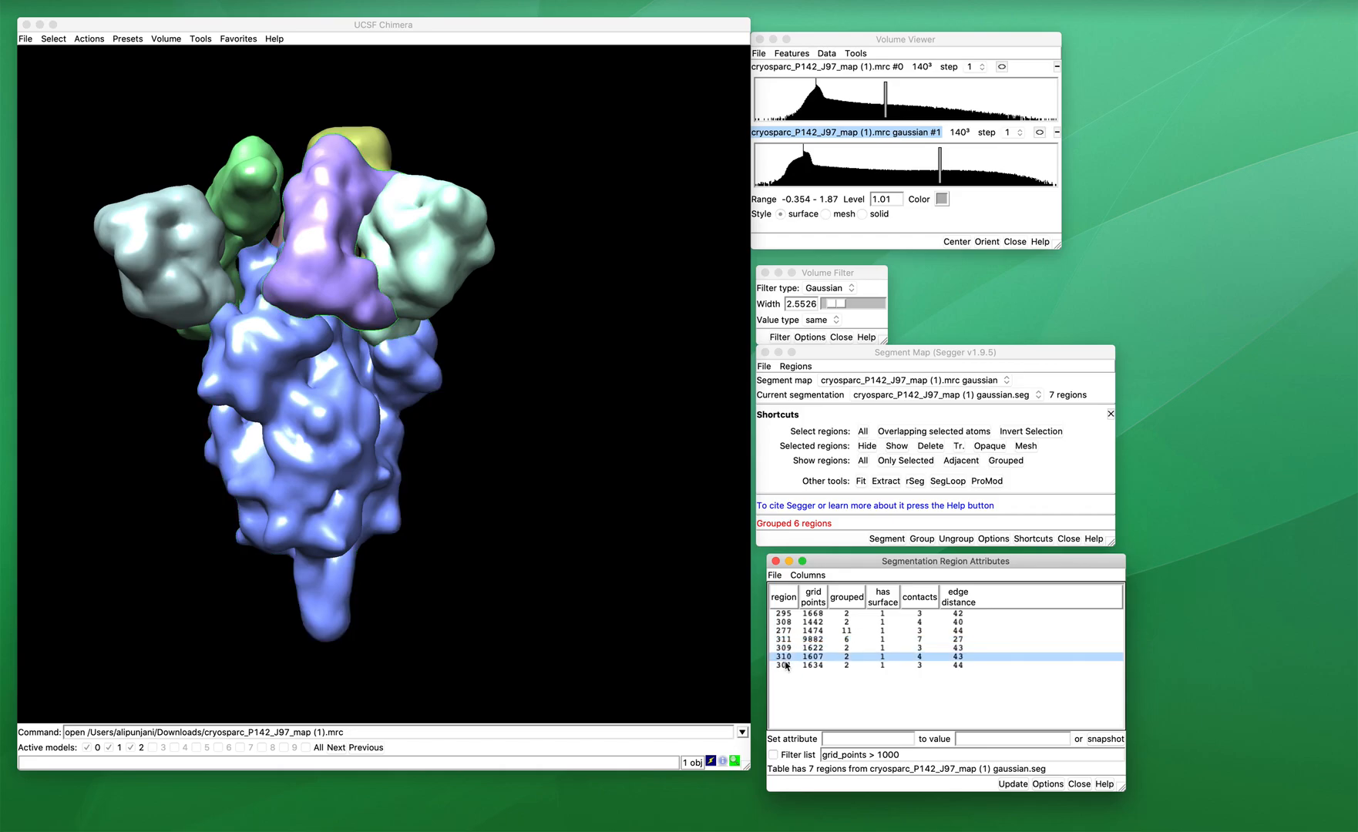
pyautogui.click(787, 667)
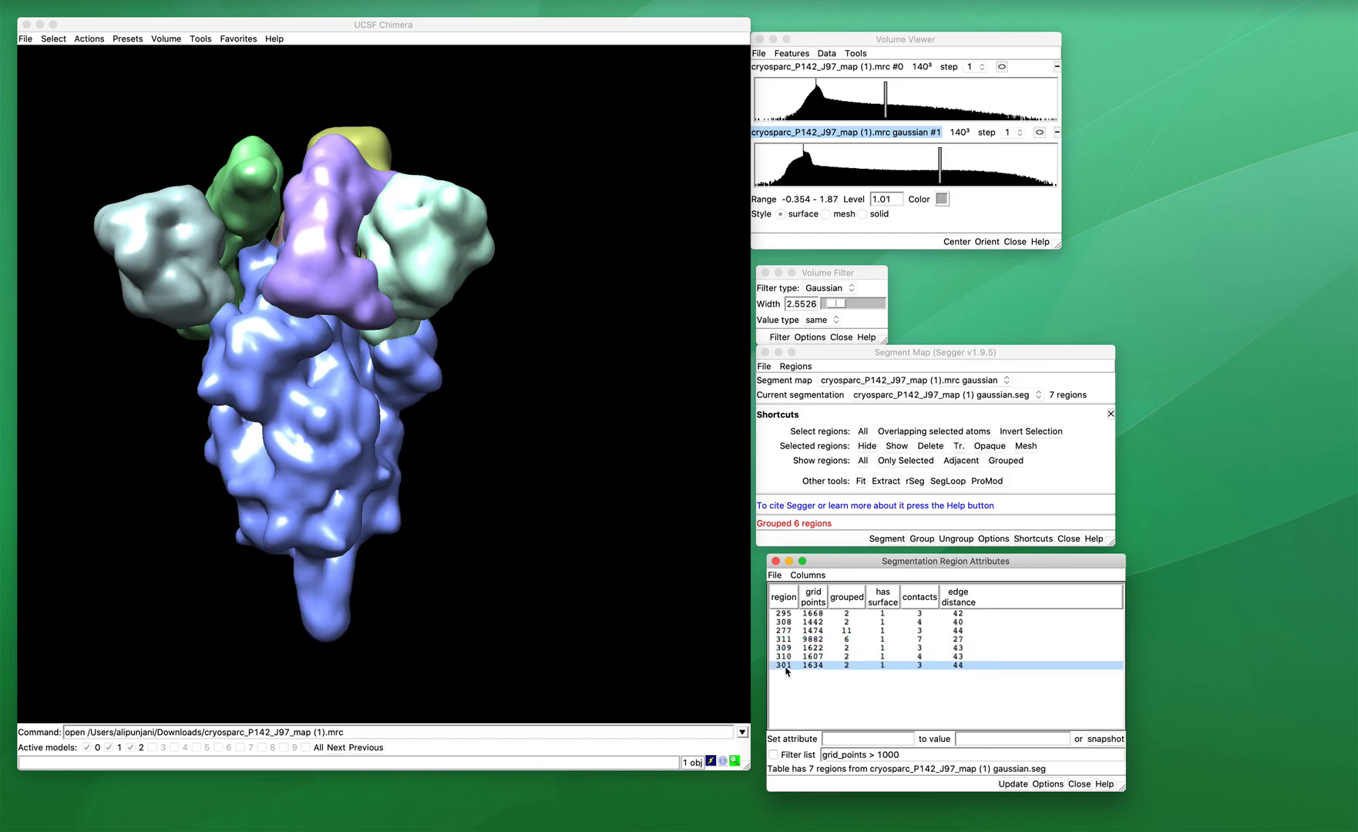
# Step: Go through the region table again, comparing core region 311 with each outer domain's ID and location on the spike
pyautogui.click(783, 614)
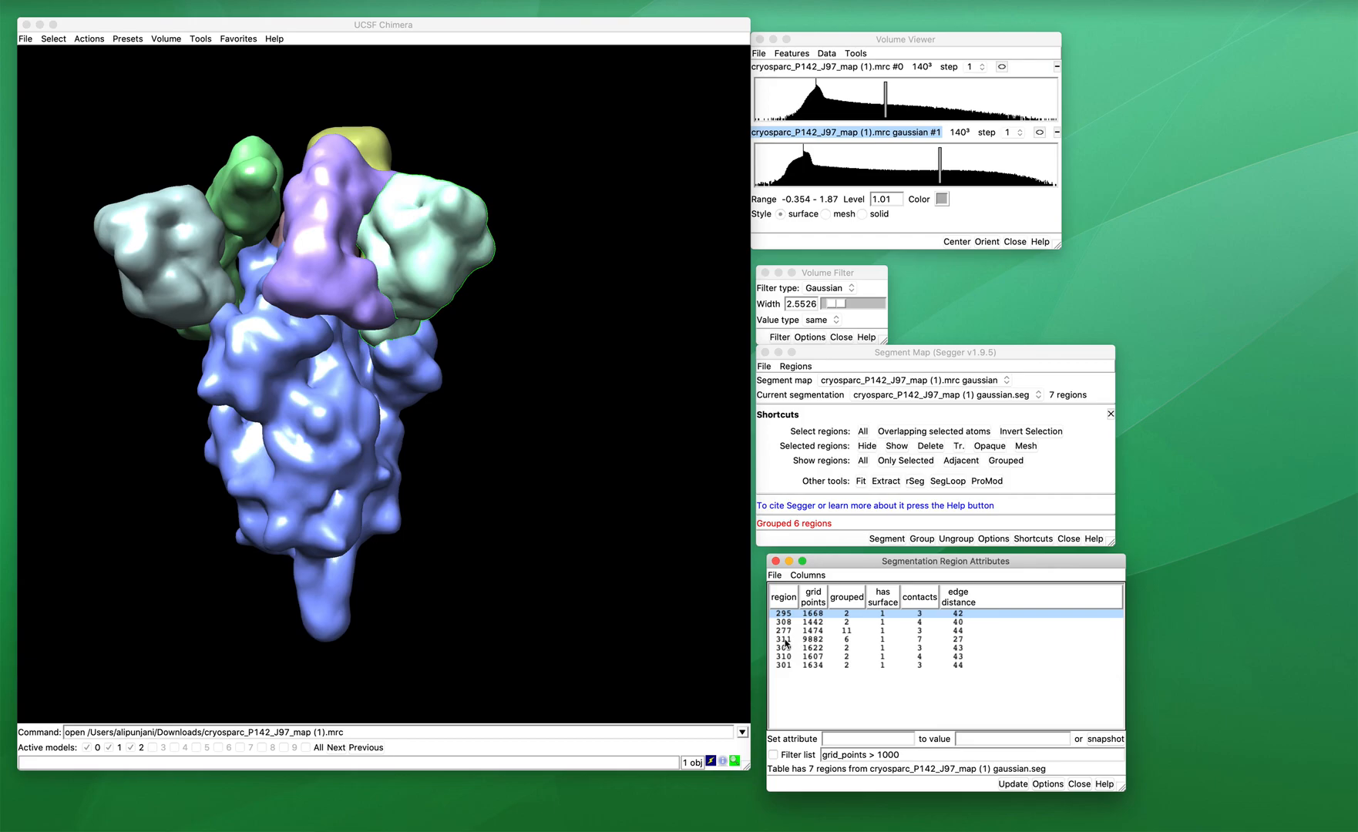
pyautogui.click(787, 622)
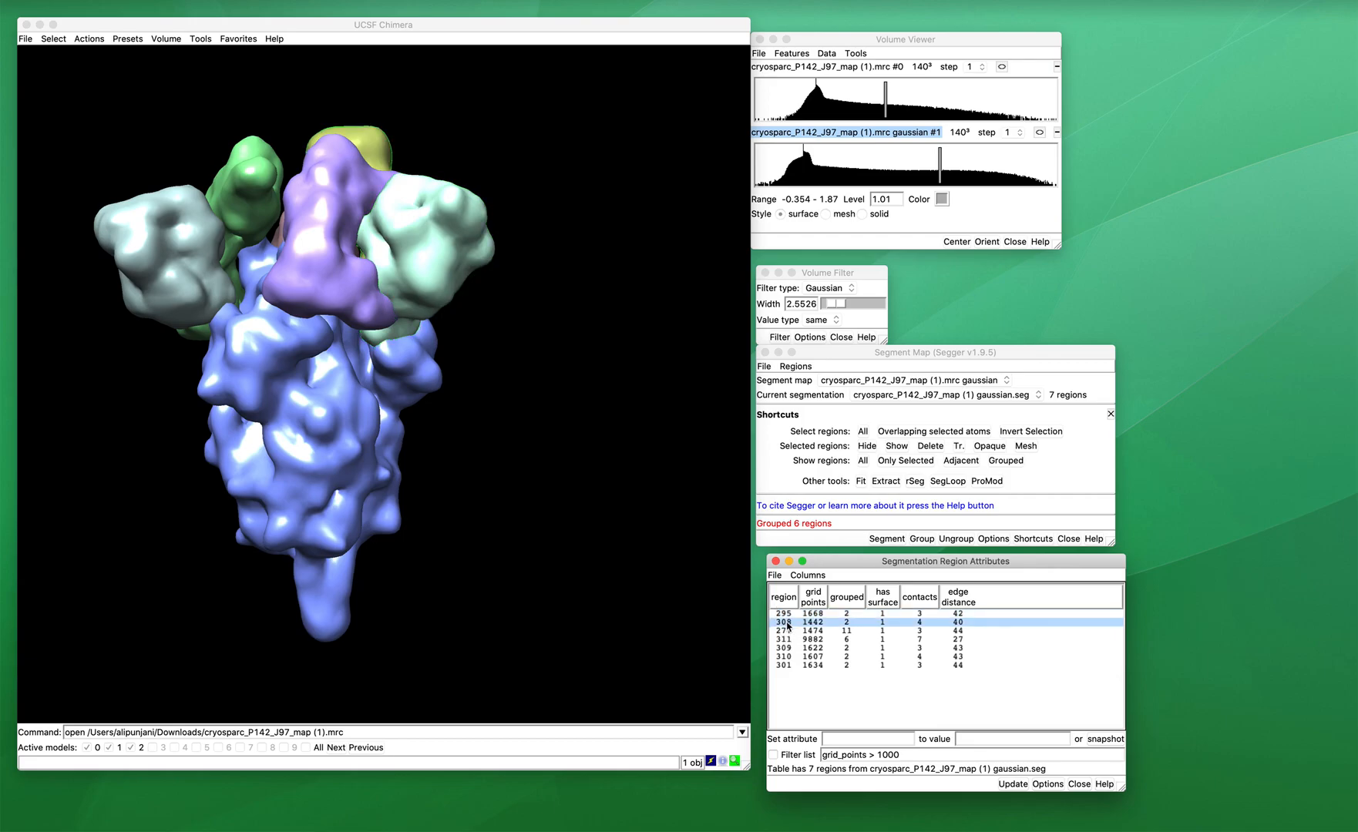
pyautogui.click(787, 631)
pyautogui.click(787, 639)
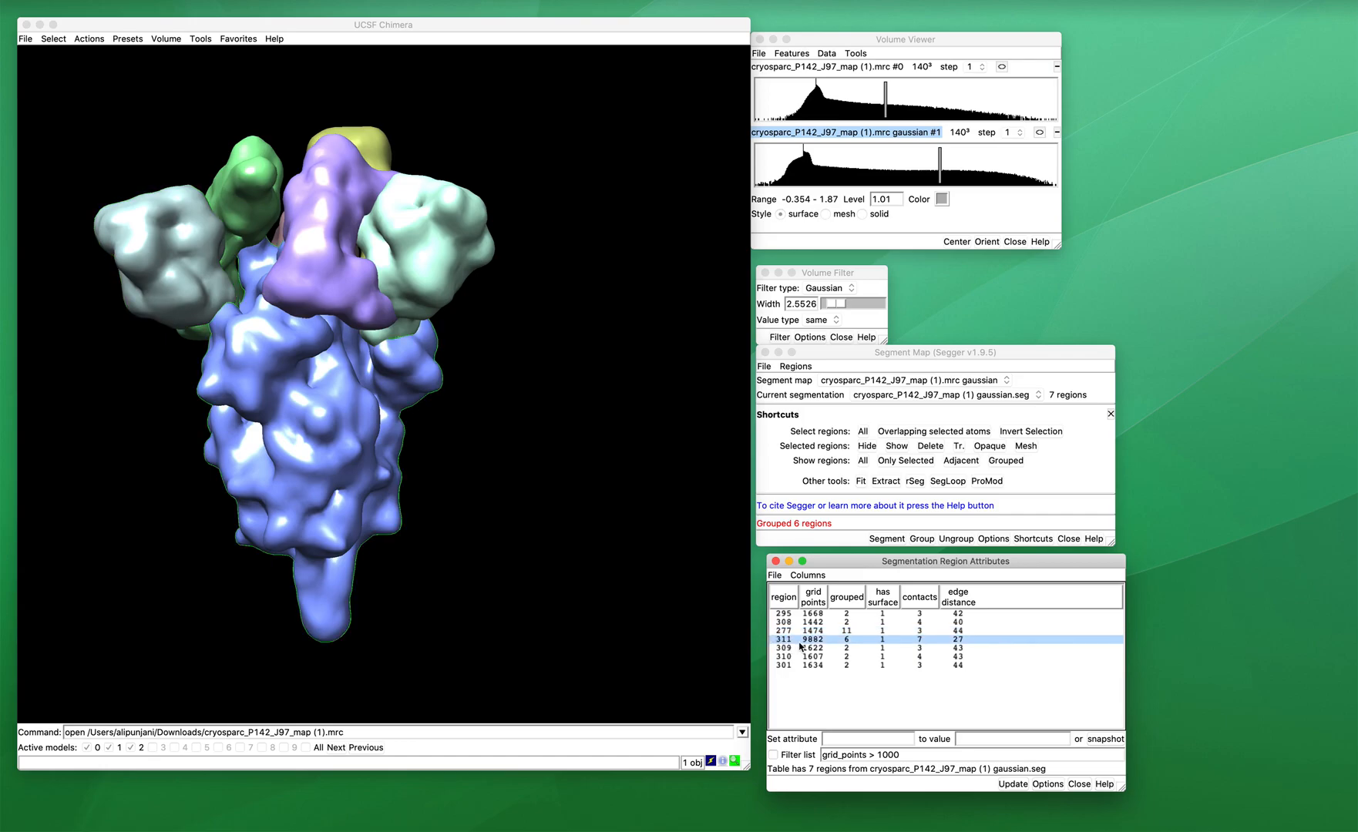
pyautogui.click(787, 631)
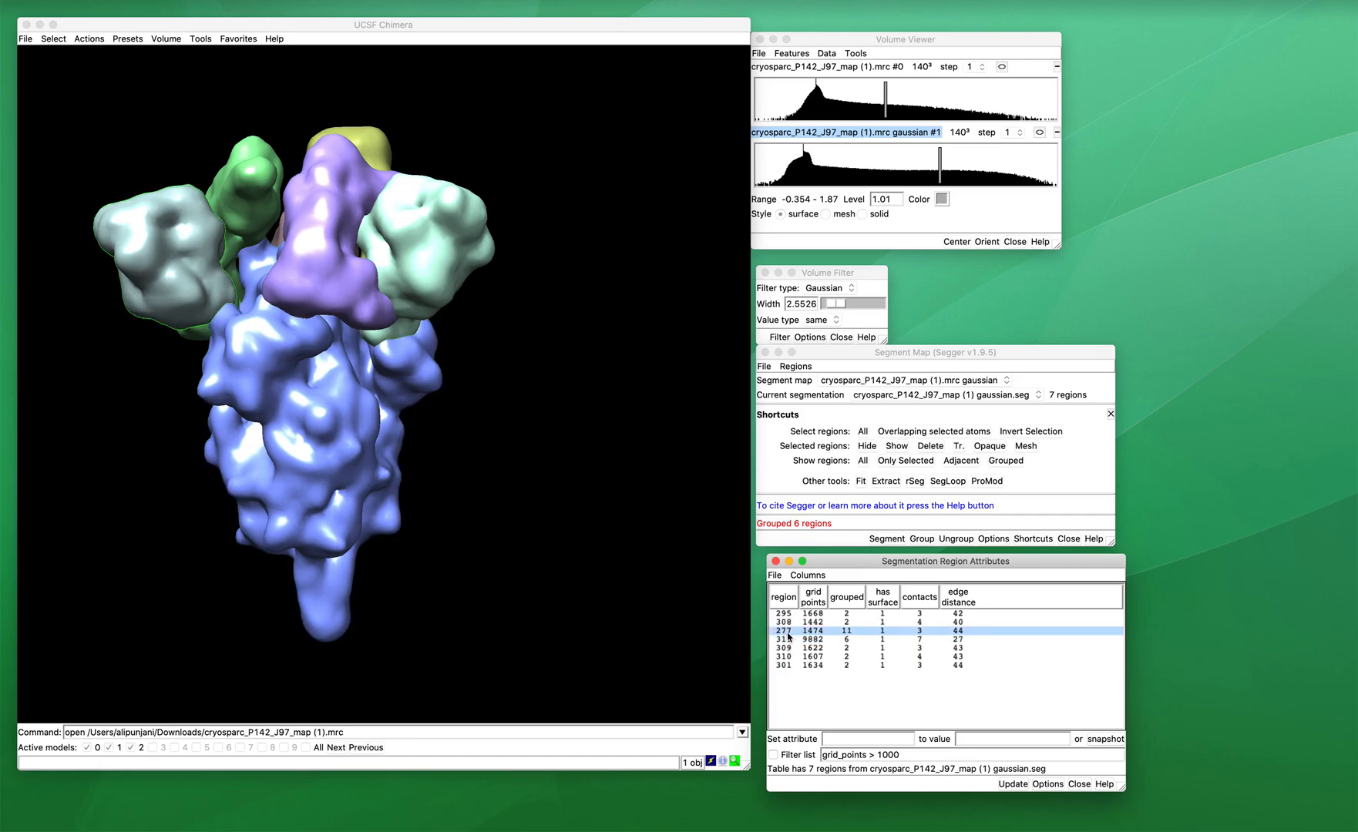
pyautogui.click(787, 623)
pyautogui.click(787, 614)
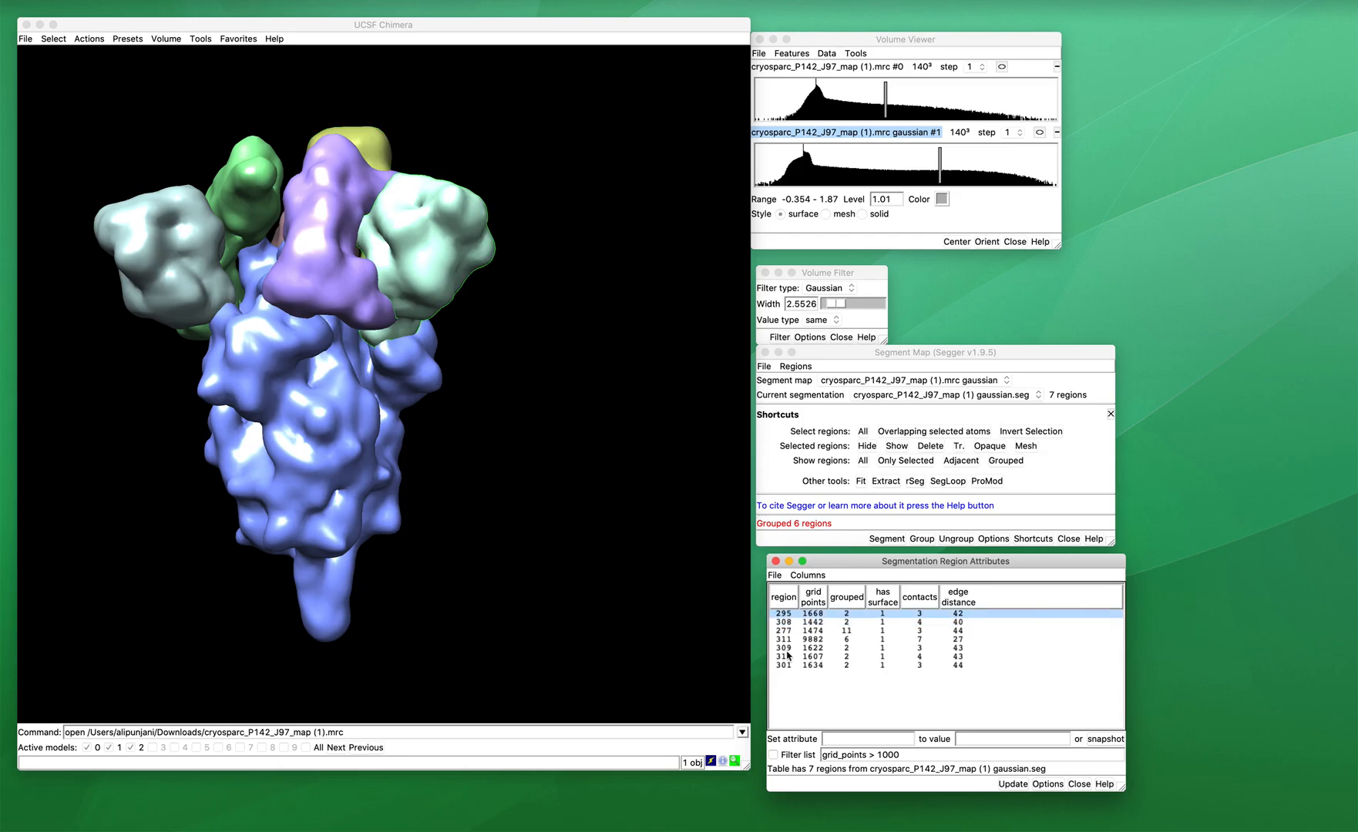
pyautogui.click(787, 649)
pyautogui.click(786, 659)
pyautogui.click(786, 667)
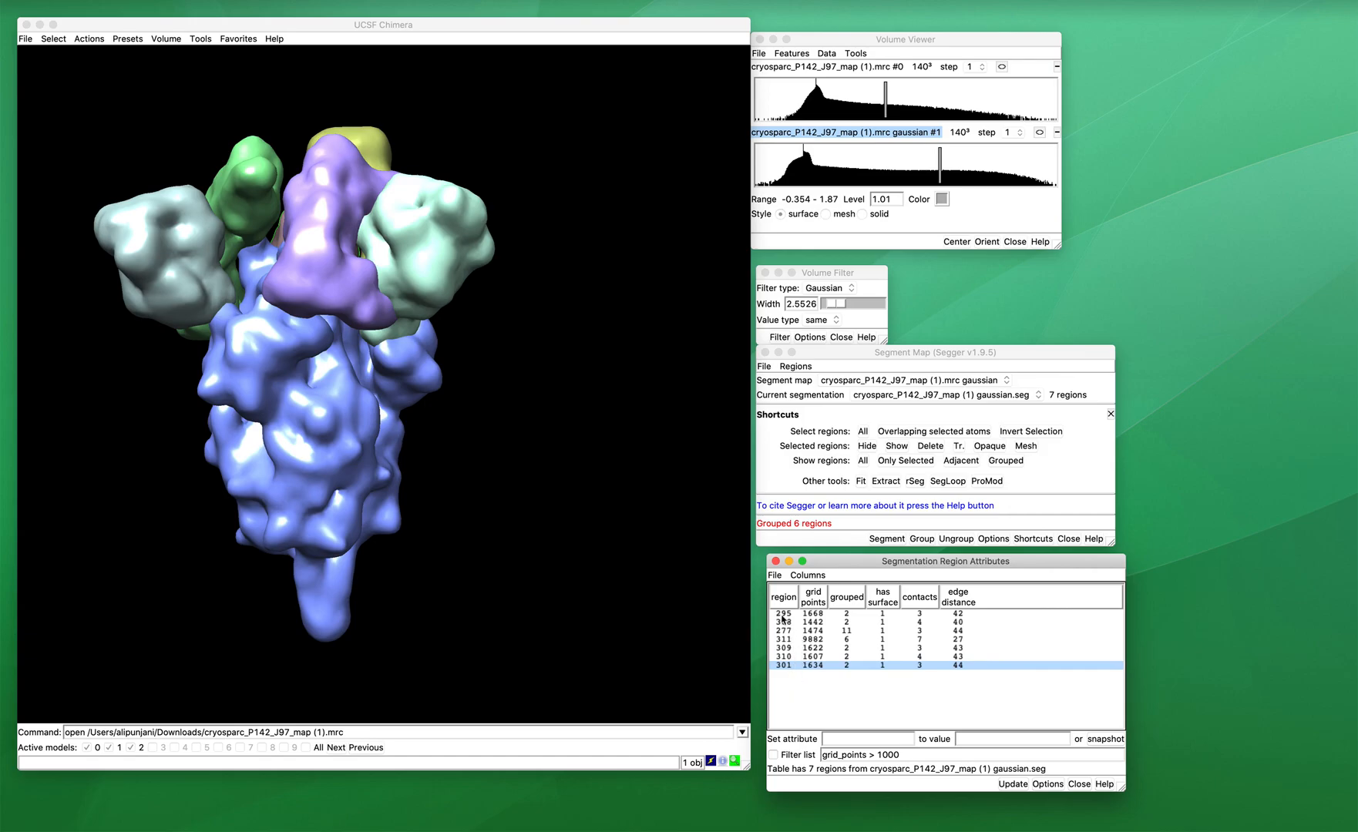
# Step: Switch to CryoSPARC in the browser, leave job J97 and create a 3D Flex Mesh Prep job in workspace W6
pyautogui.hotkey('ctrl', 'Right')
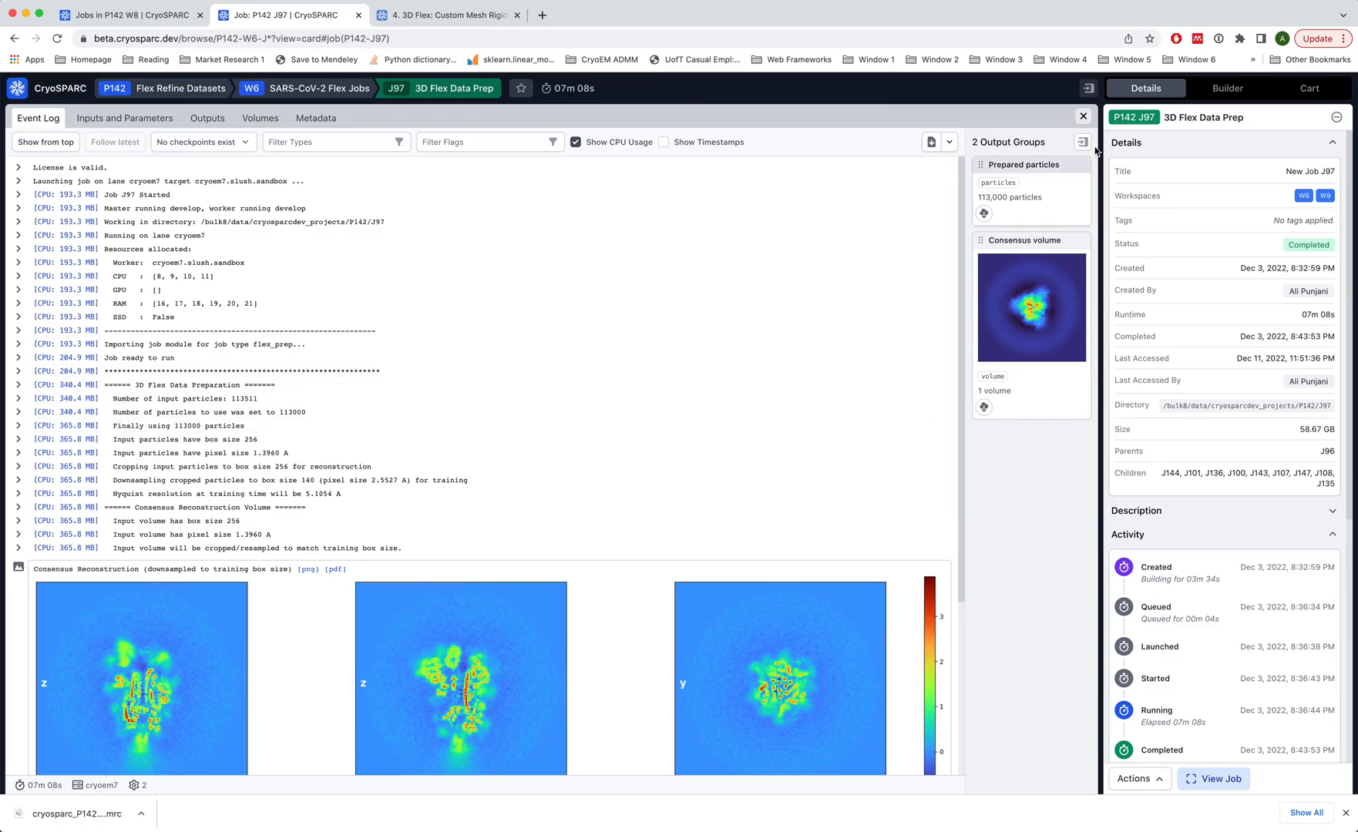
pyautogui.click(1083, 116)
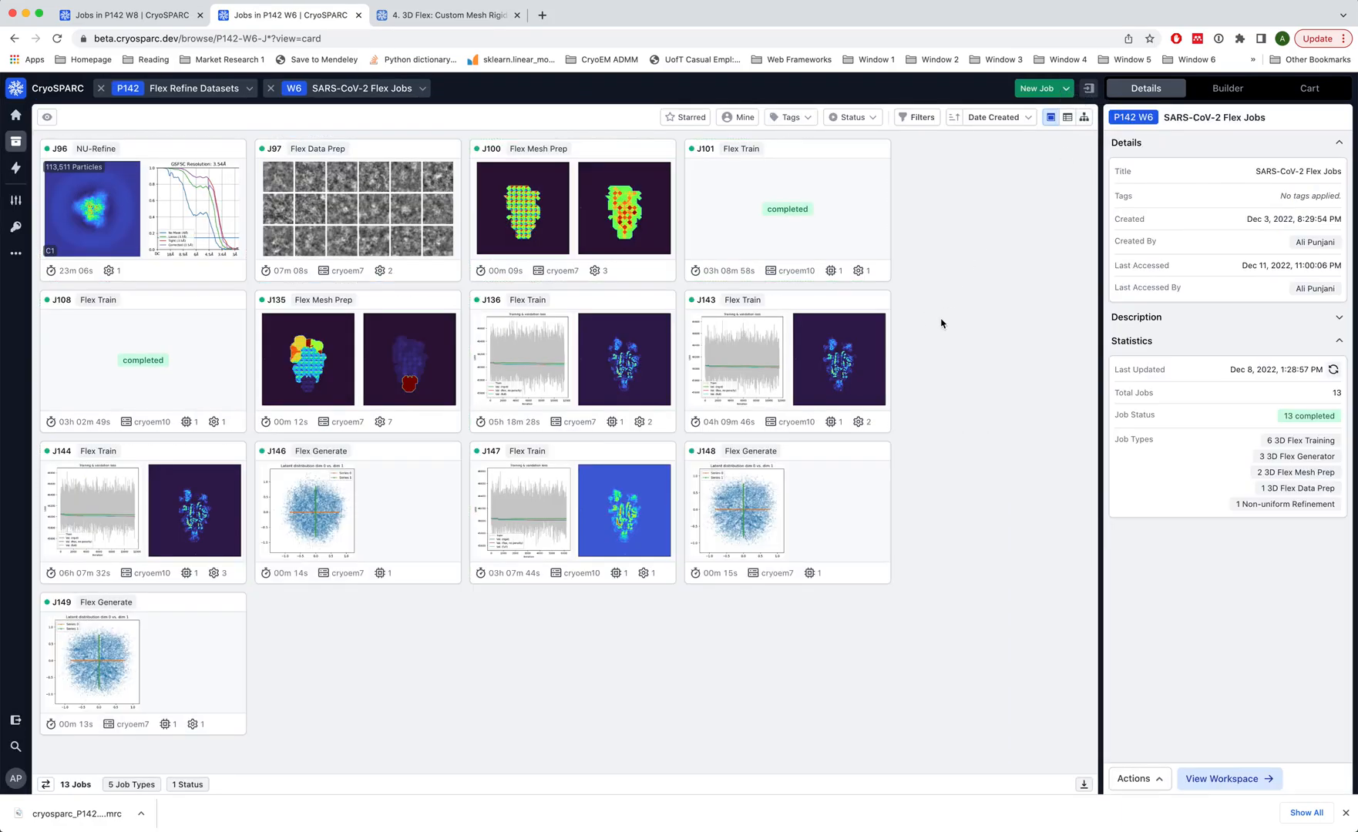
pyautogui.click(1222, 89)
pyautogui.write('mesh')
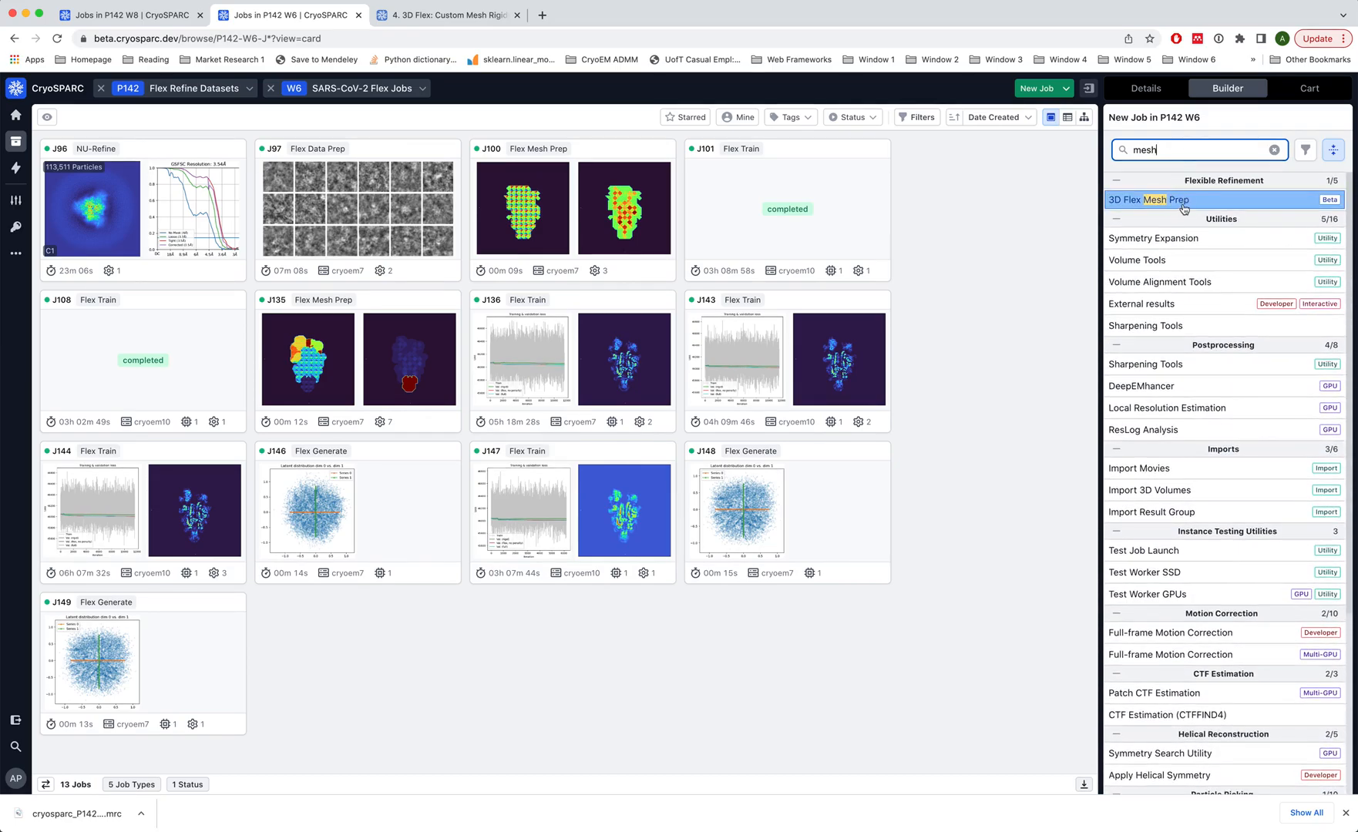
pyautogui.moveTo(1185, 208); pyautogui.dragTo(1090, 258)
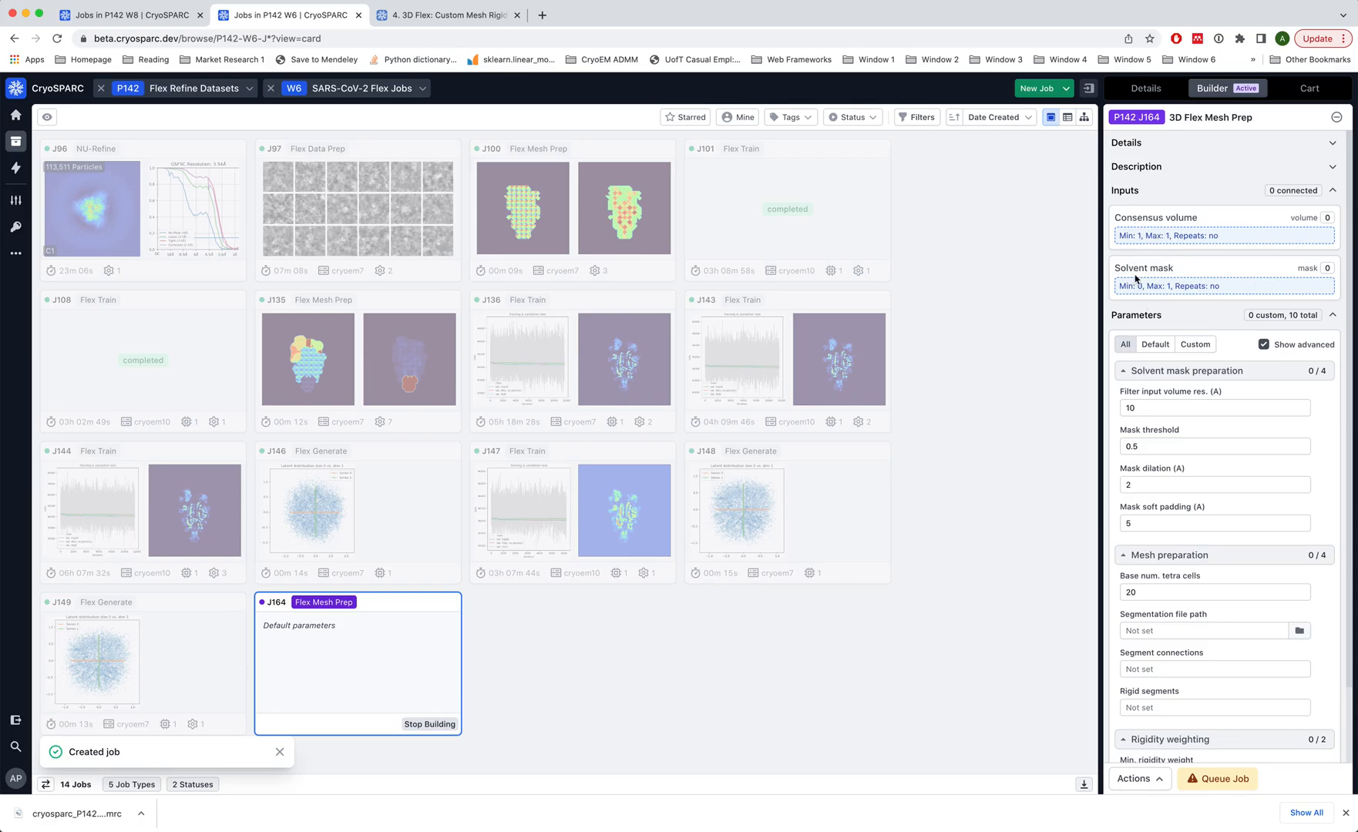
# Step: Connect the consensus volume output of Flex Data Prep job J97 to the new mesh prep job's consensus volume input
pyautogui.click(358, 208)
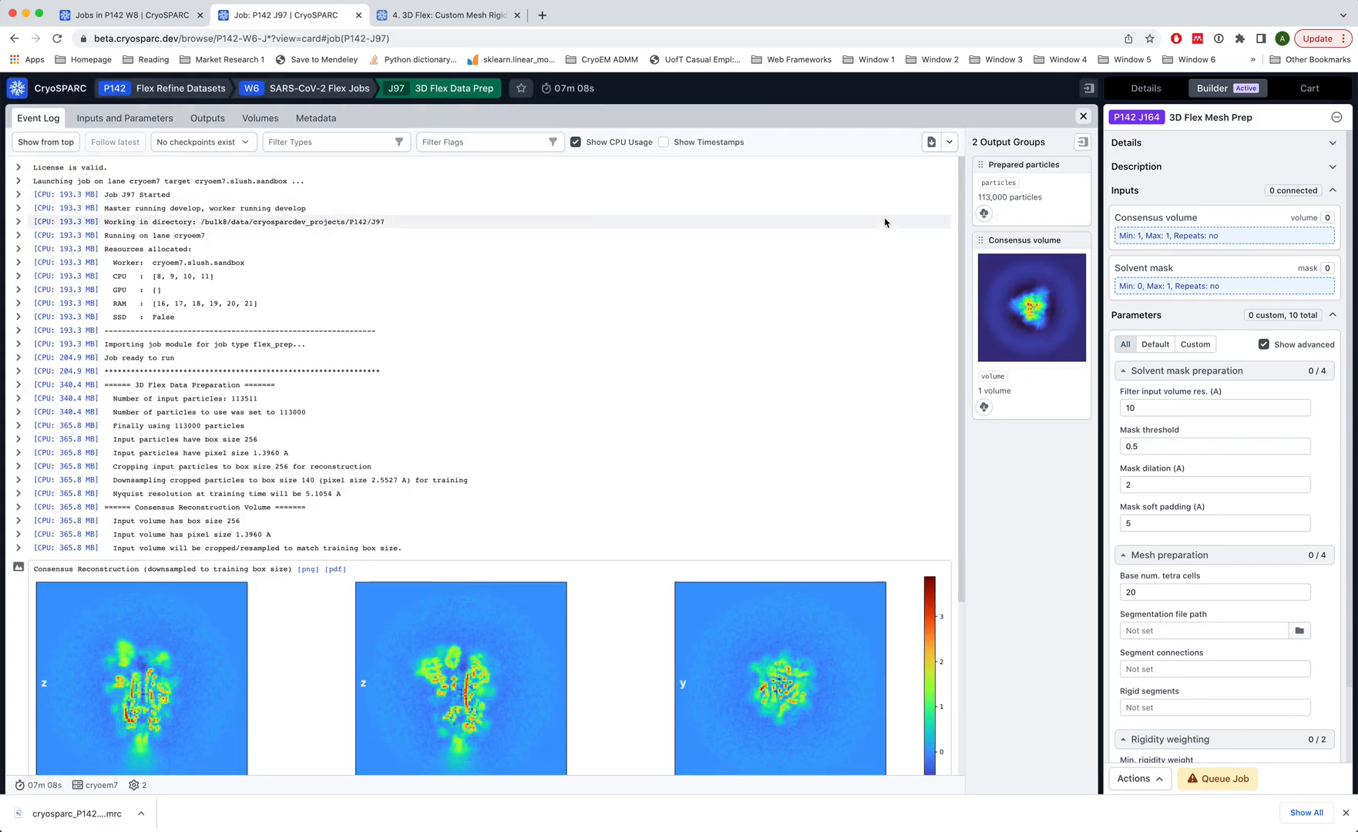
pyautogui.moveTo(1040, 240); pyautogui.dragTo(1156, 220)
pyautogui.press('space')
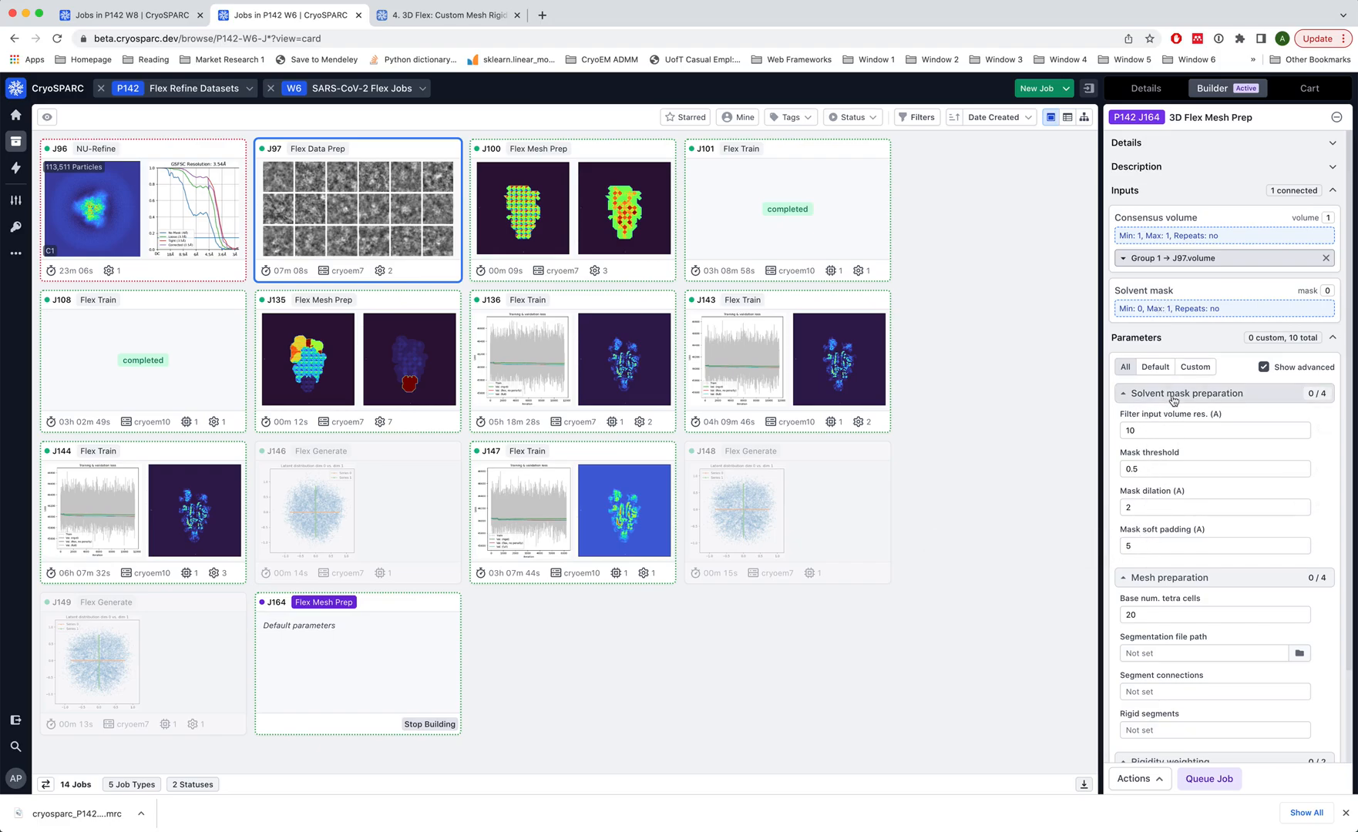
# Step: Copy the solvent mask settings from mesh prep job J100 into the new job: mask threshold 1 and mask dilation 4 Å
pyautogui.click(513, 226)
pyautogui.click(512, 226)
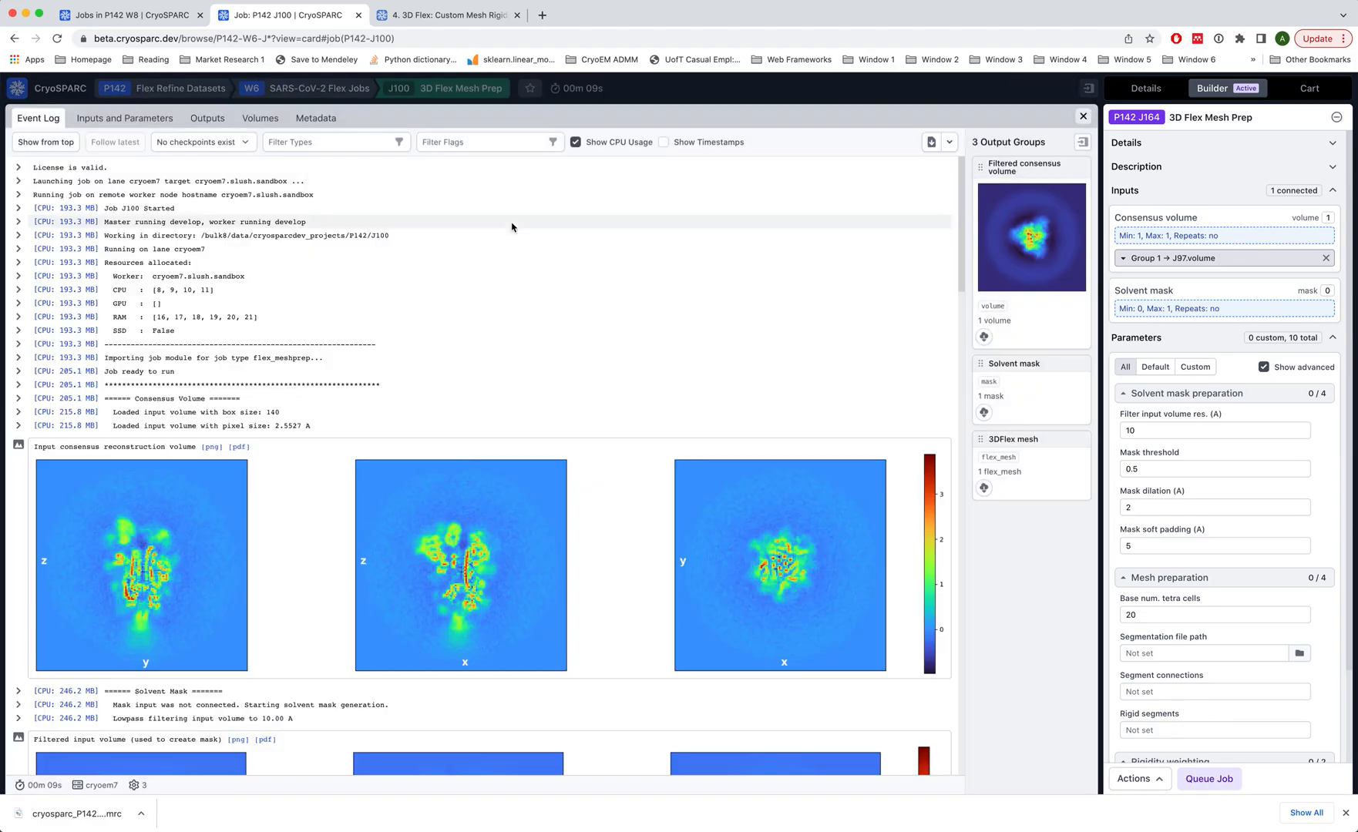
pyautogui.click(134, 122)
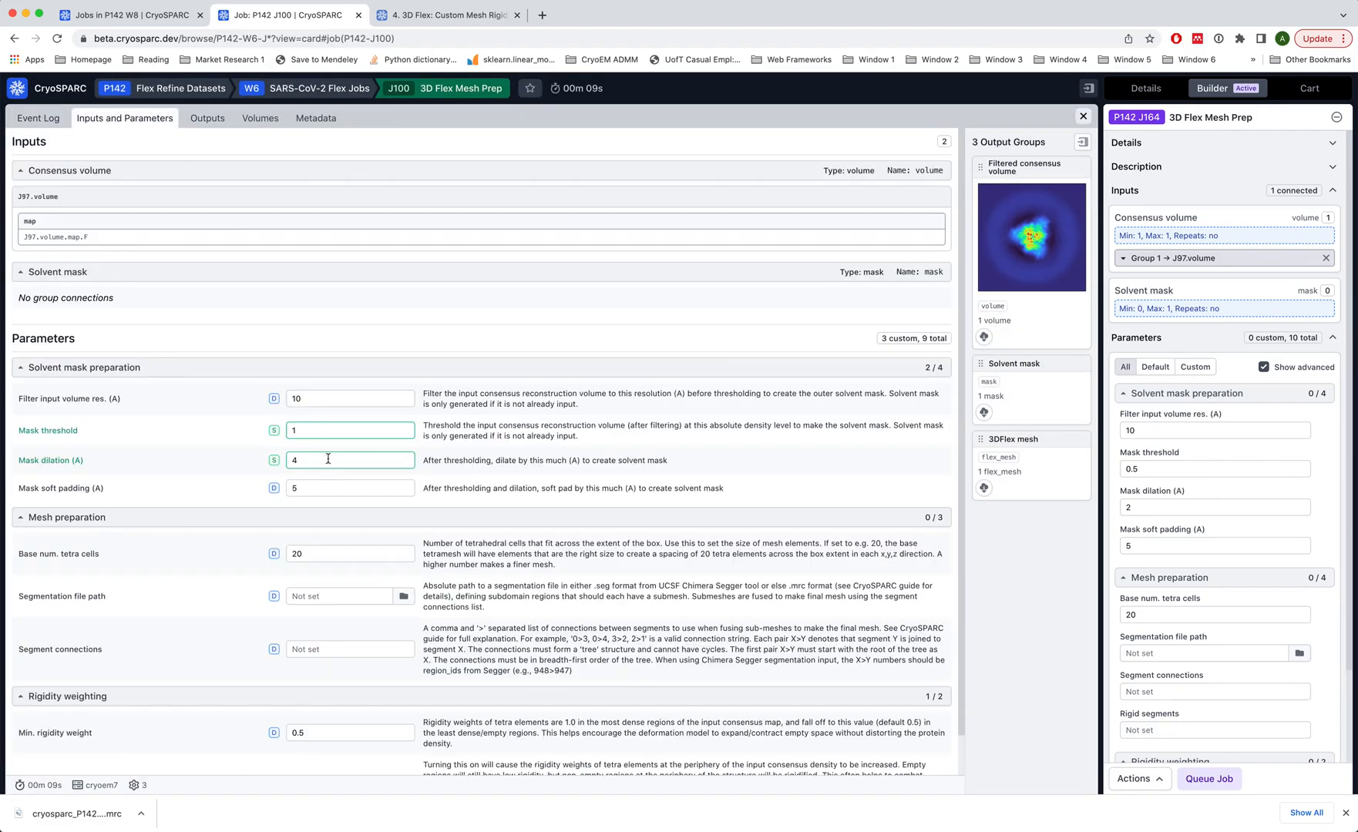
pyautogui.doubleClick(1132, 469)
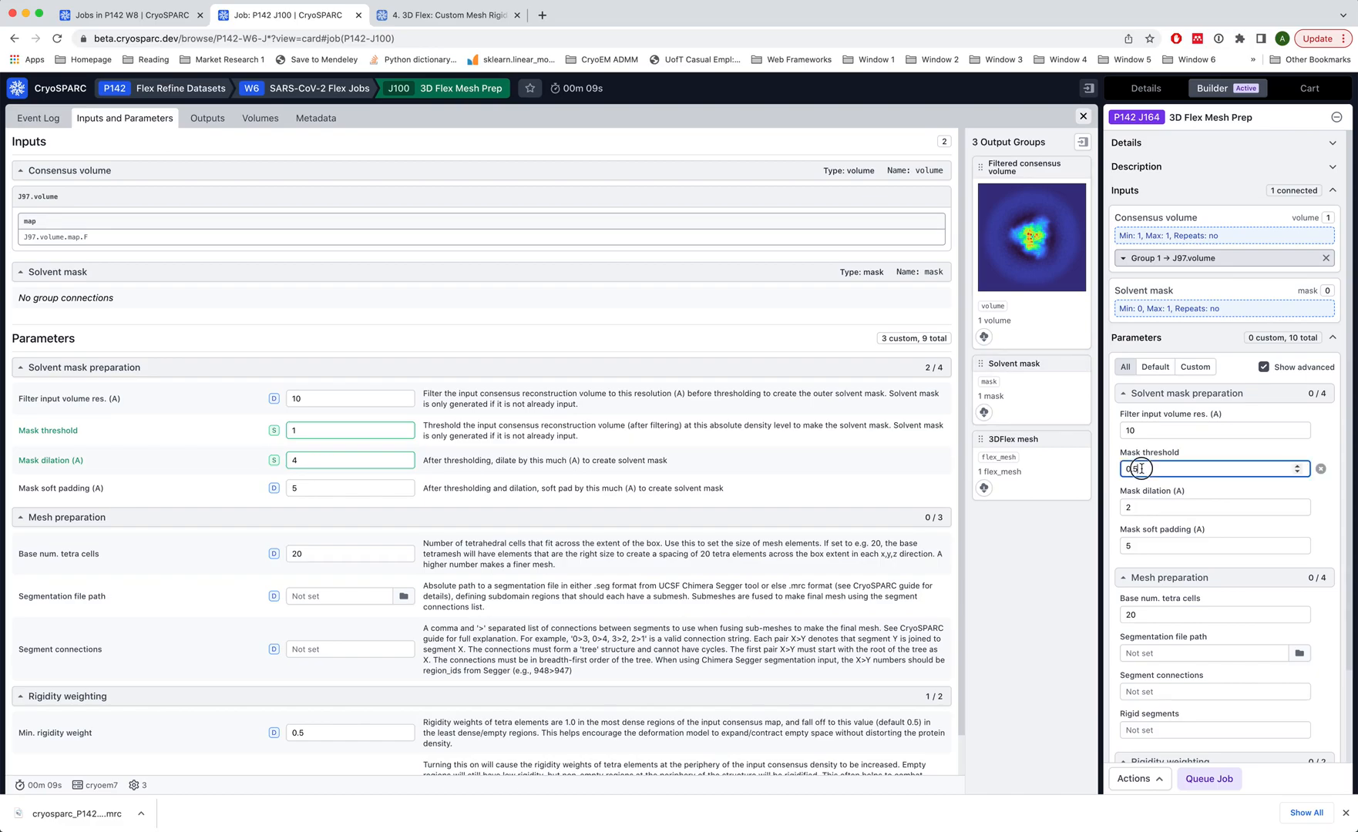
pyautogui.write('1')
pyautogui.click(1164, 505)
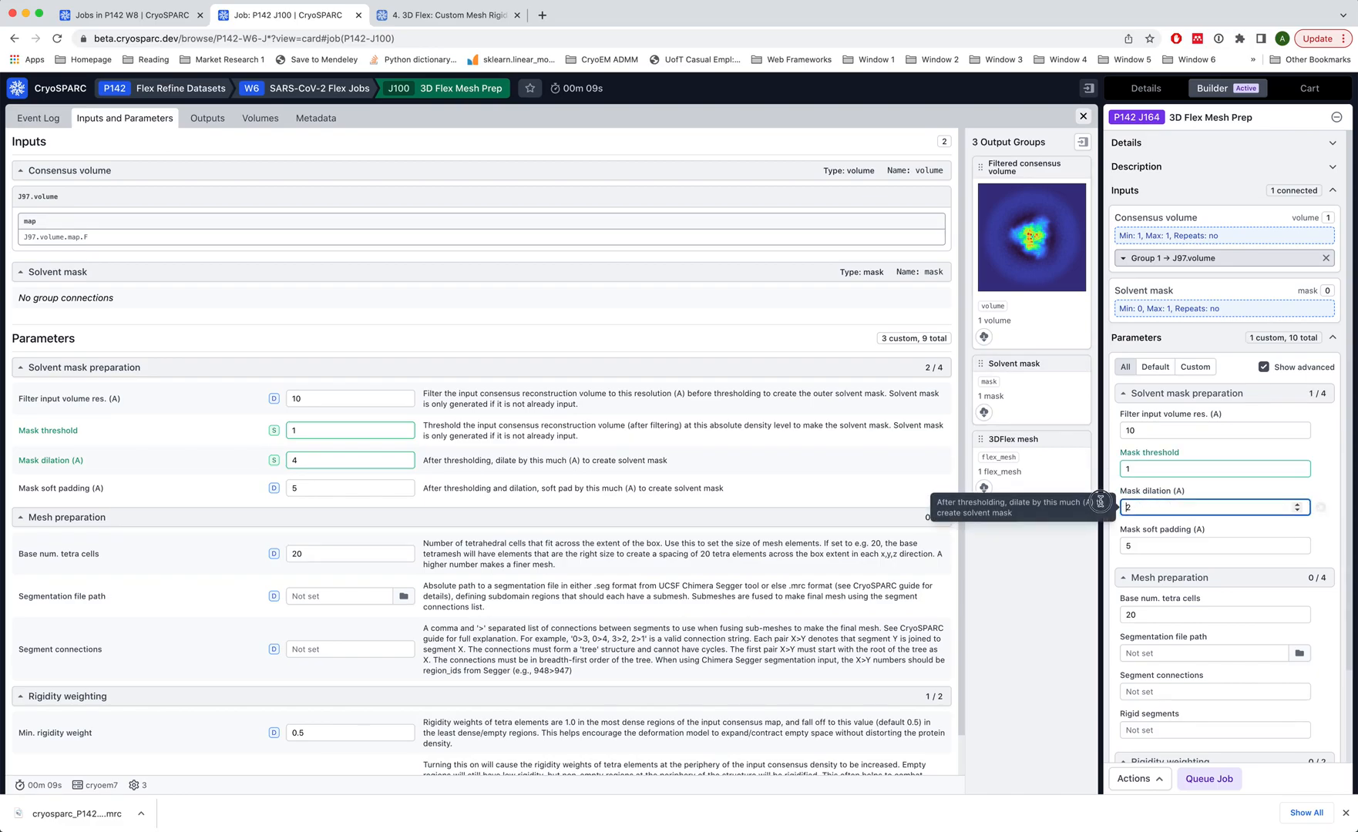
pyautogui.moveTo(1164, 505); pyautogui.dragTo(1095, 506)
pyautogui.write('4')
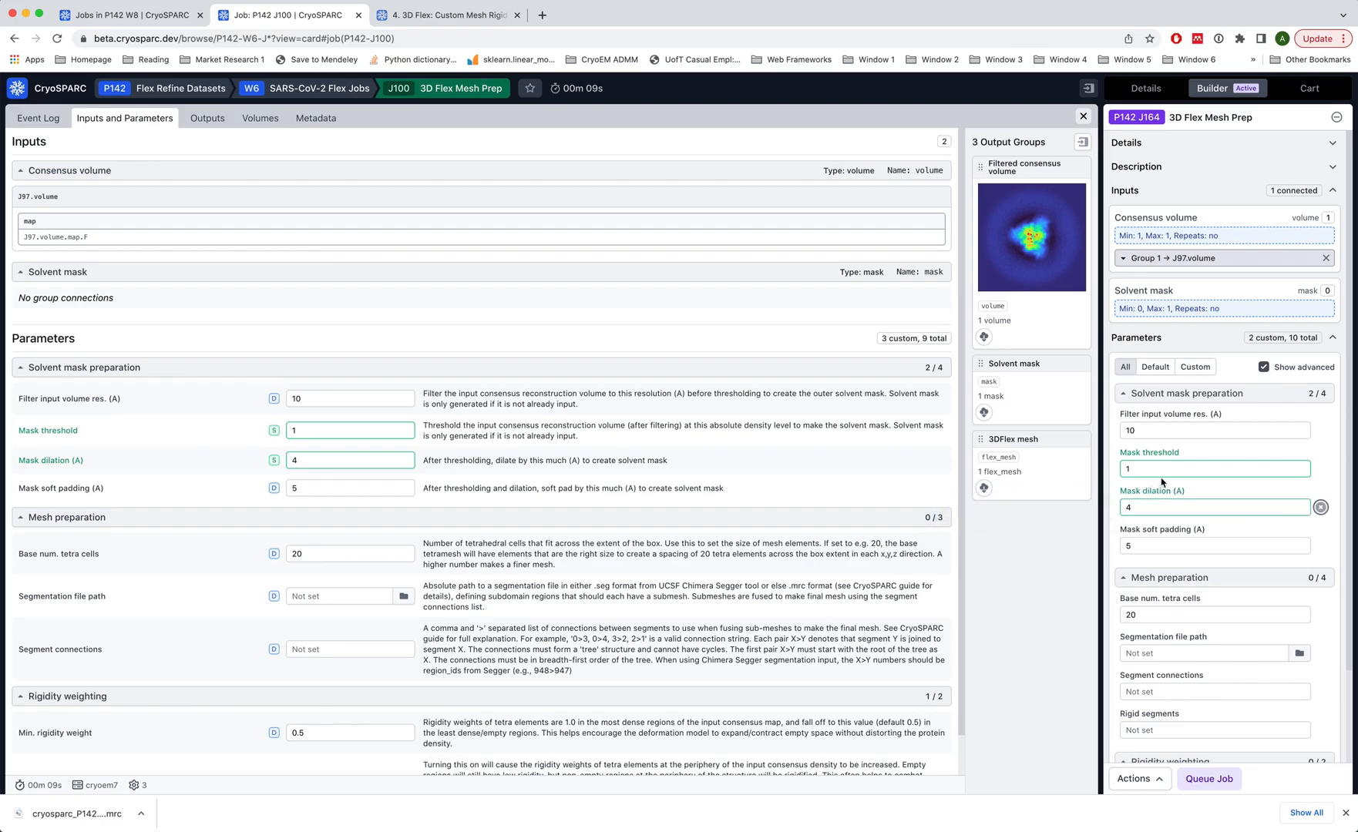
pyautogui.click(1083, 117)
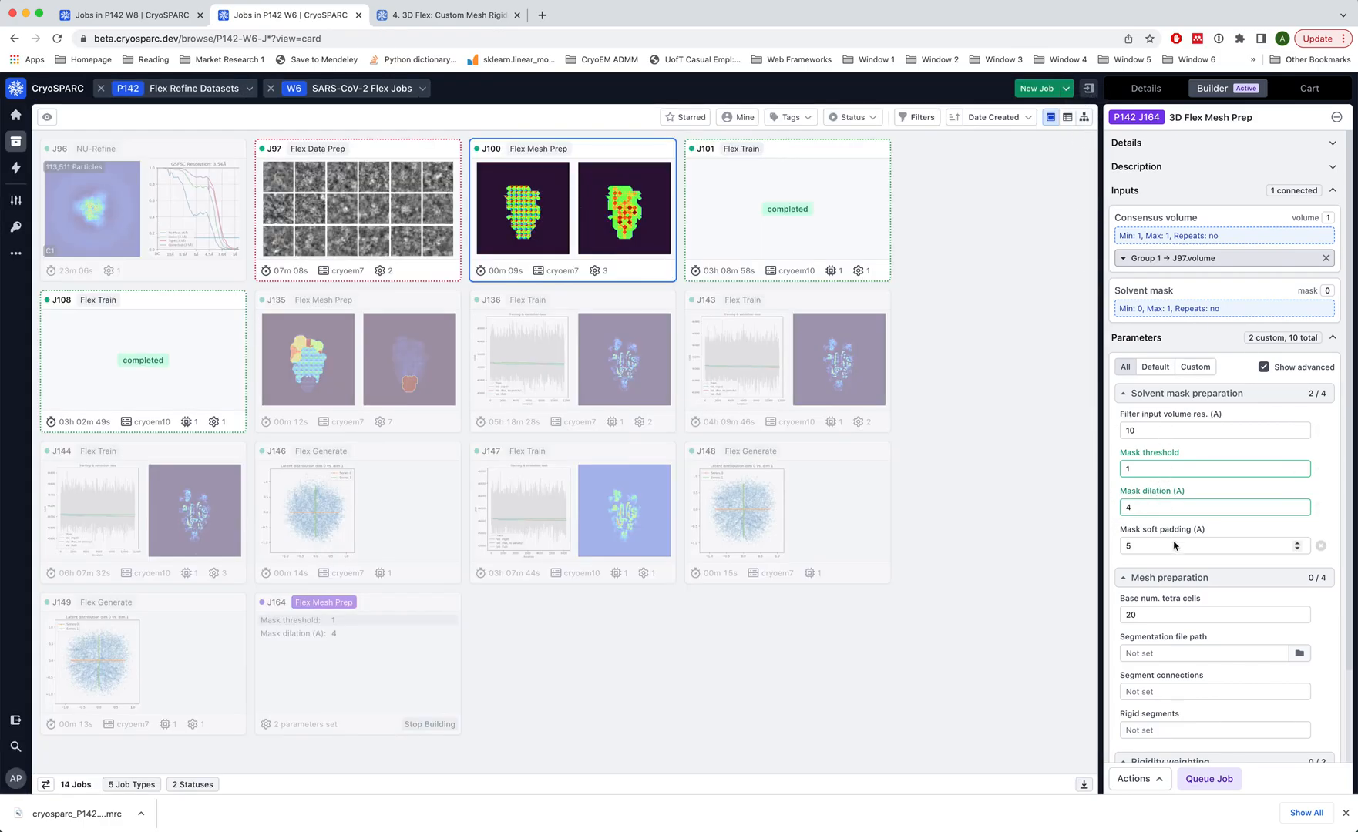
# Step: Review the new job's mesh preparation parameters for segmentation file path, segment connections and rigid segments, including the file browser
pyautogui.scroll(-3, 1149, 501)
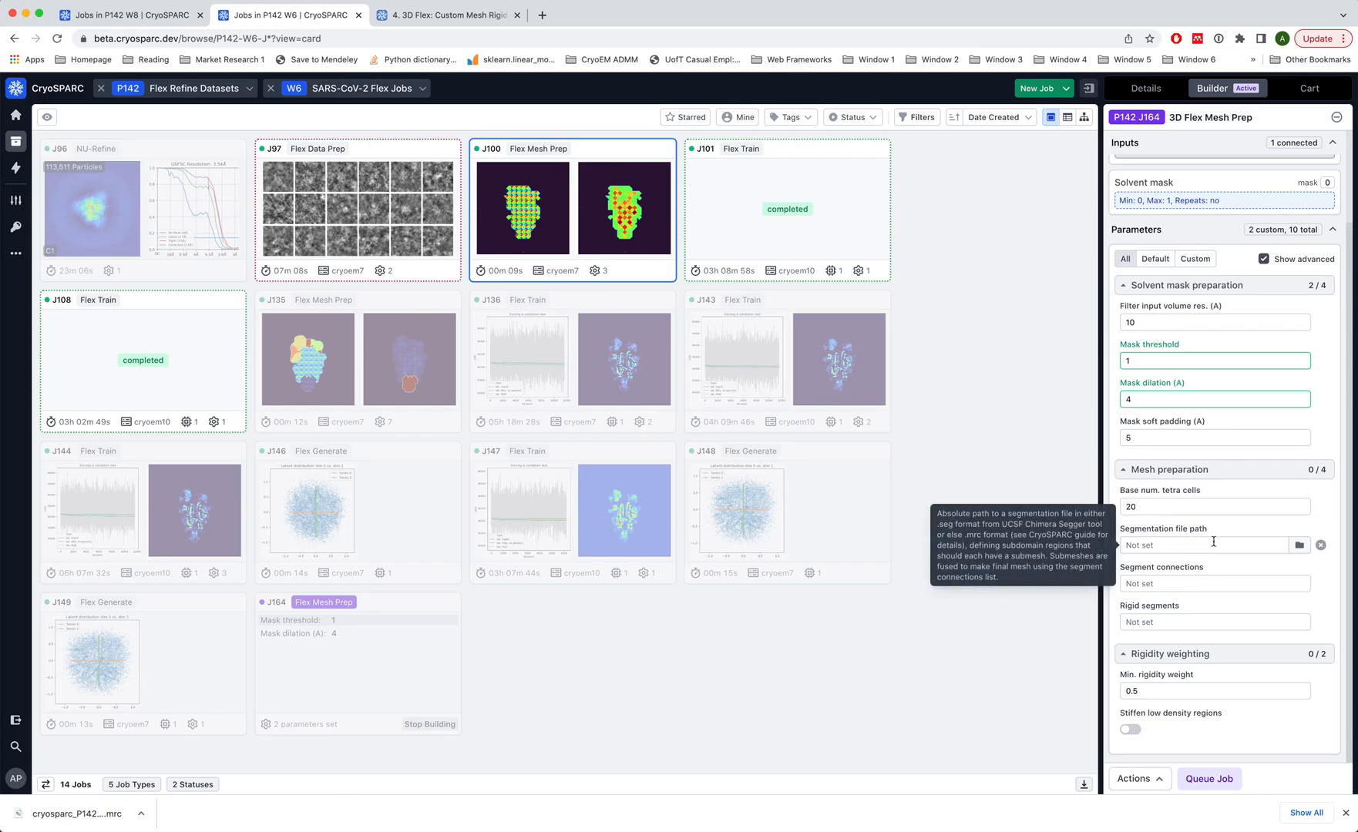
pyautogui.click(1299, 545)
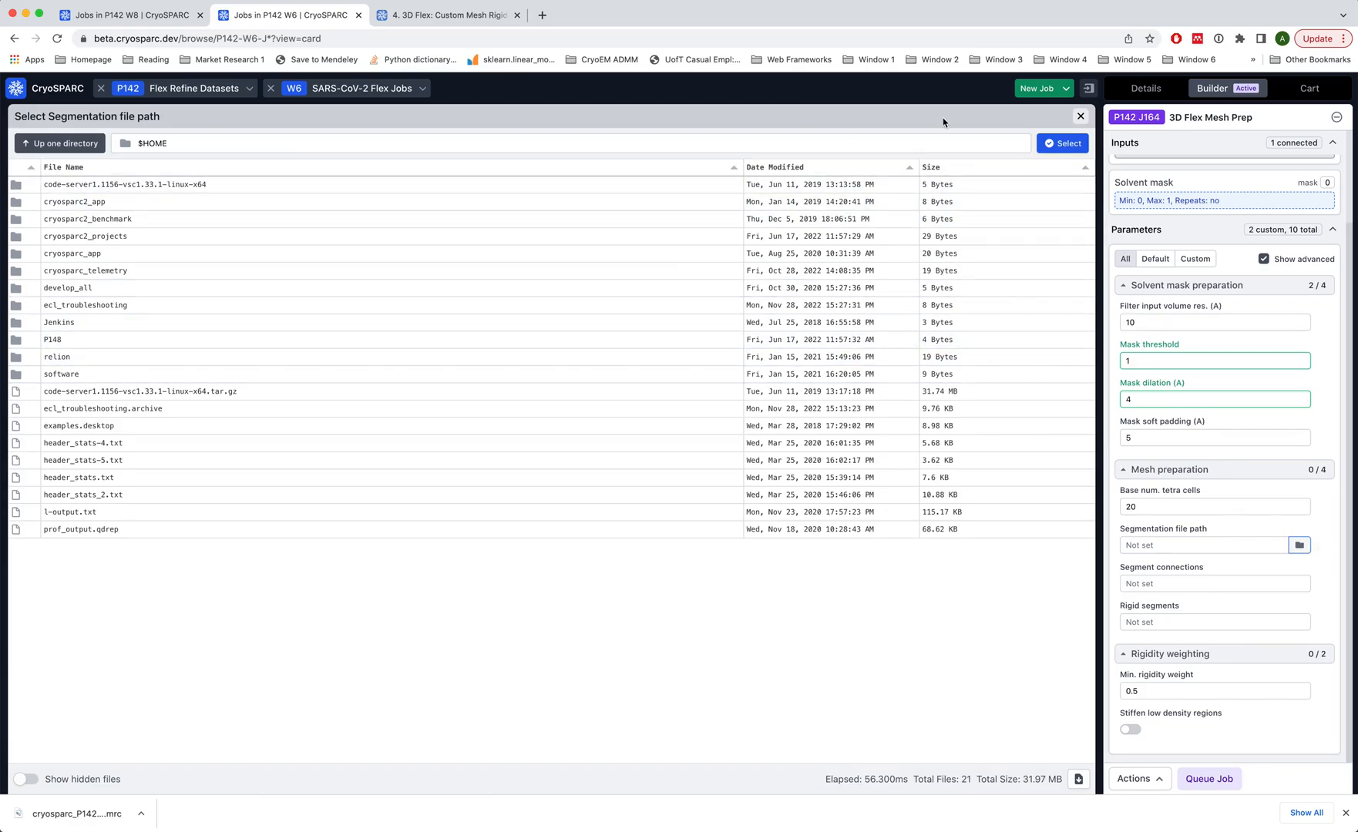
pyautogui.click(1080, 116)
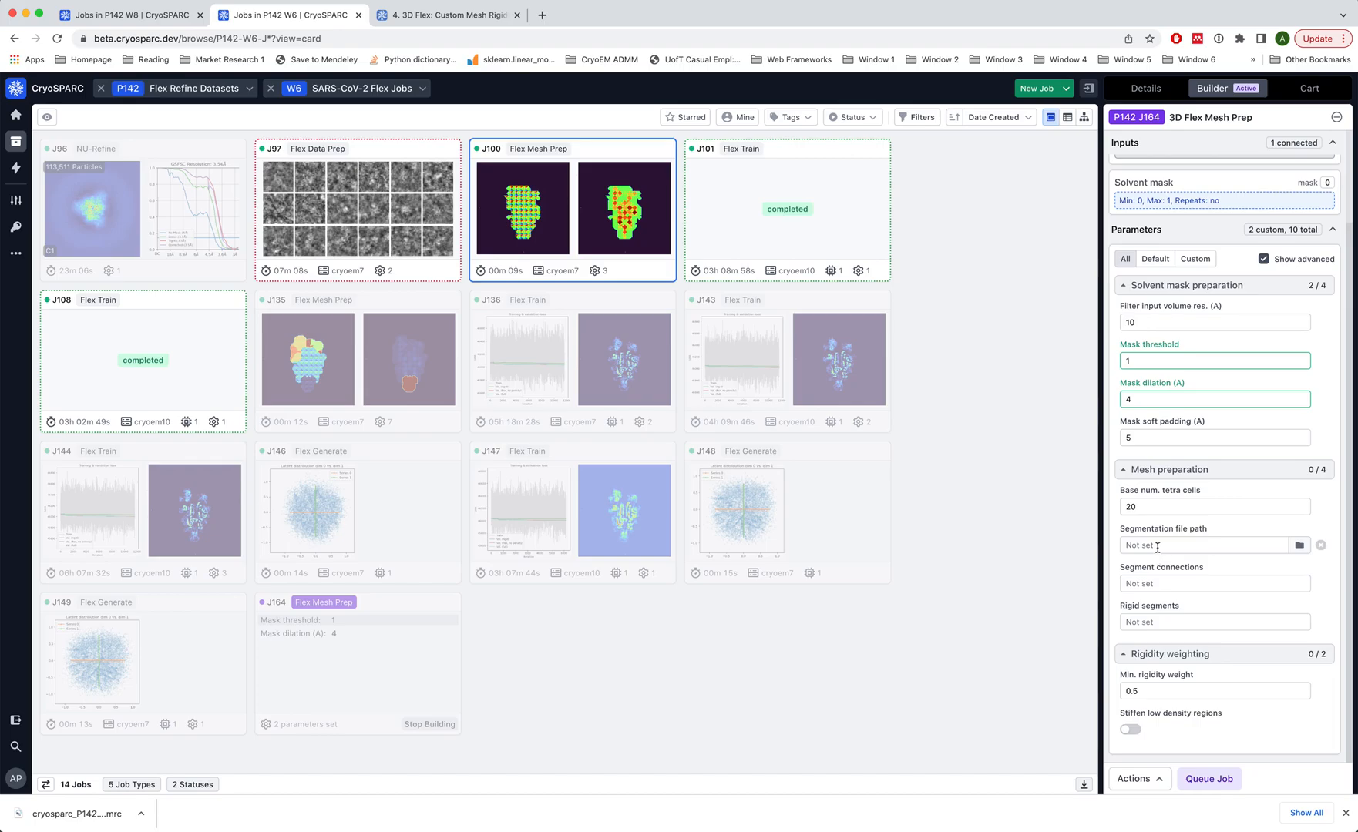
pyautogui.click(1154, 586)
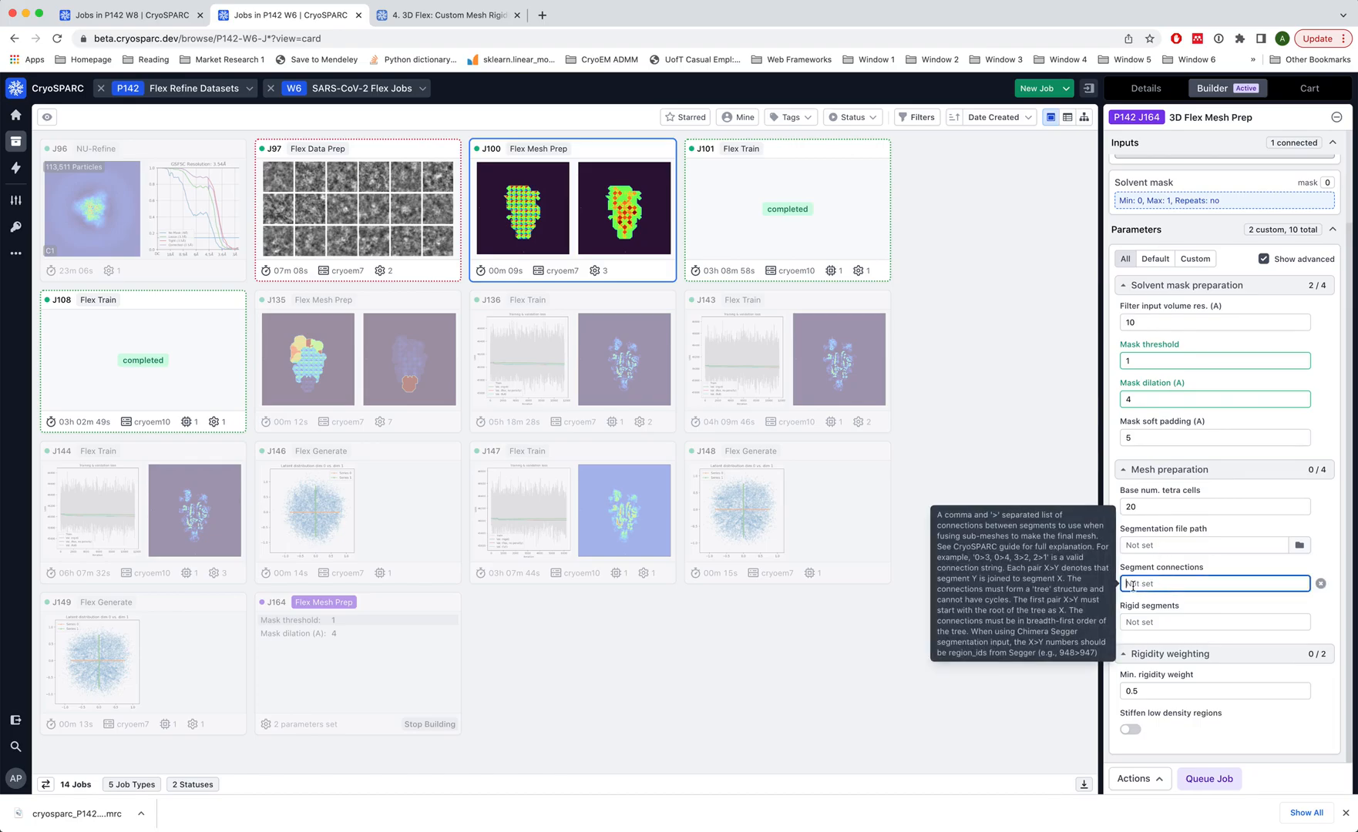
pyautogui.moveTo(1130, 586)
pyautogui.moveTo(1132, 626)
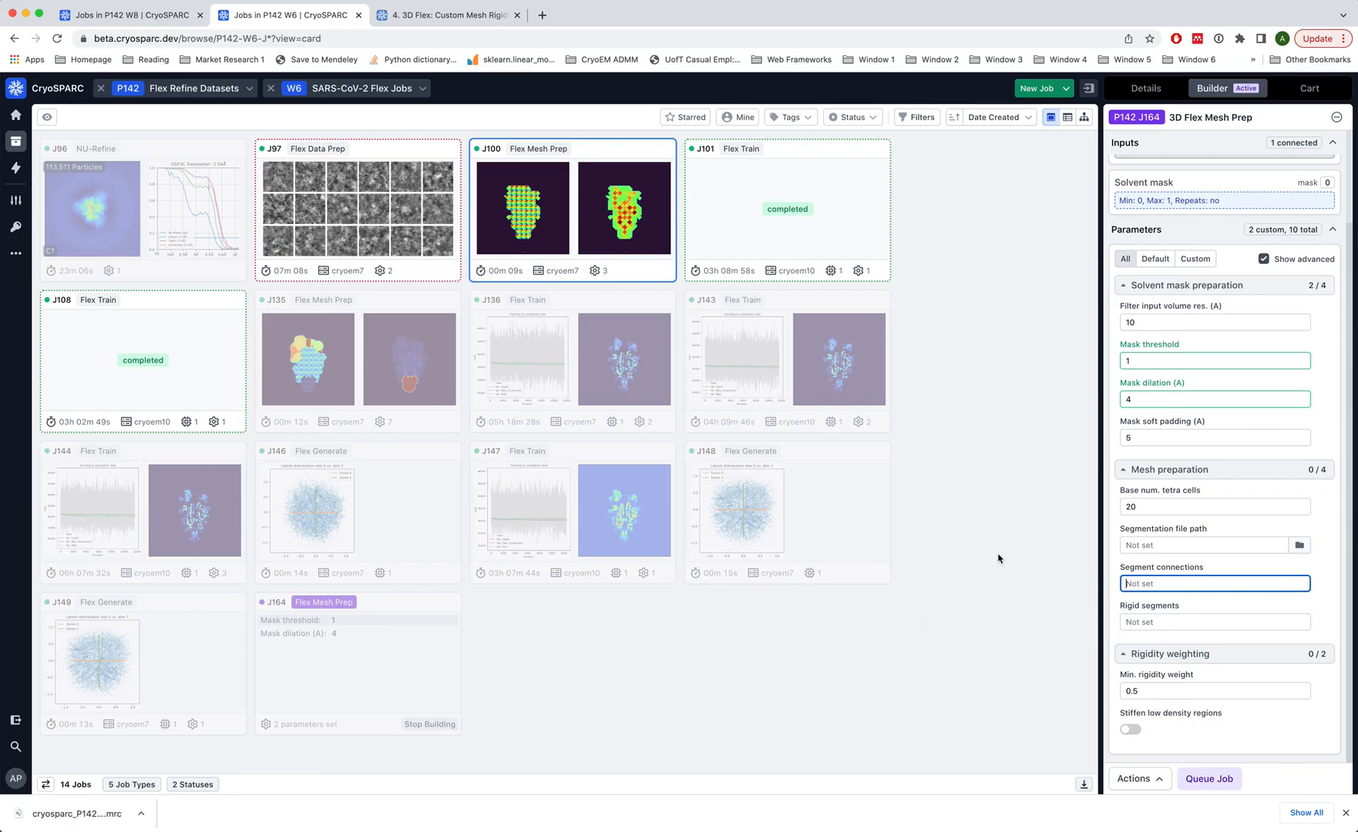
# Step: Switch to Chimera to examine the spike's segmented regions and return to the new CryoSPARC job's rigid segments parameter
pyautogui.hotkey('ctrl', 'Left')
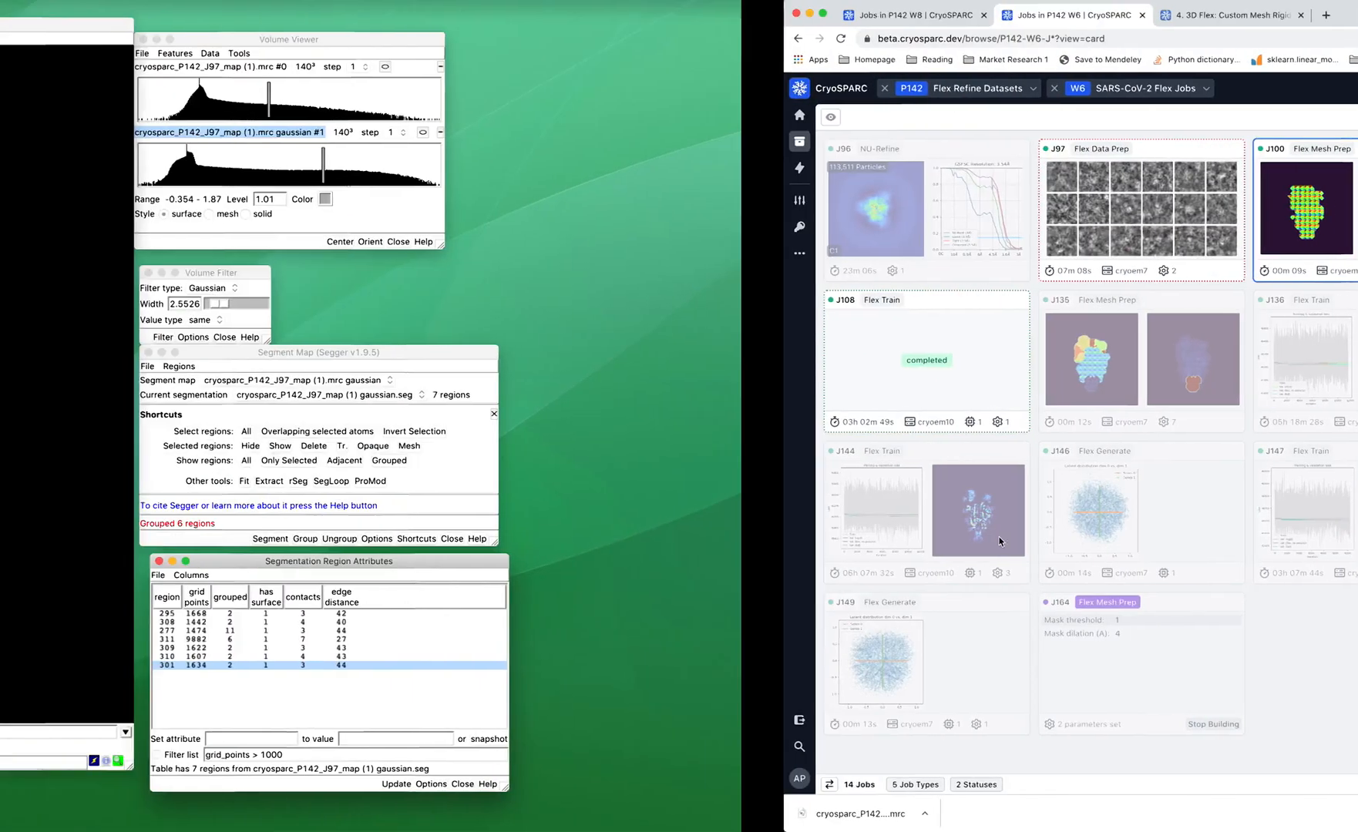
pyautogui.moveTo(366, 575); pyautogui.dragTo(340, 548)
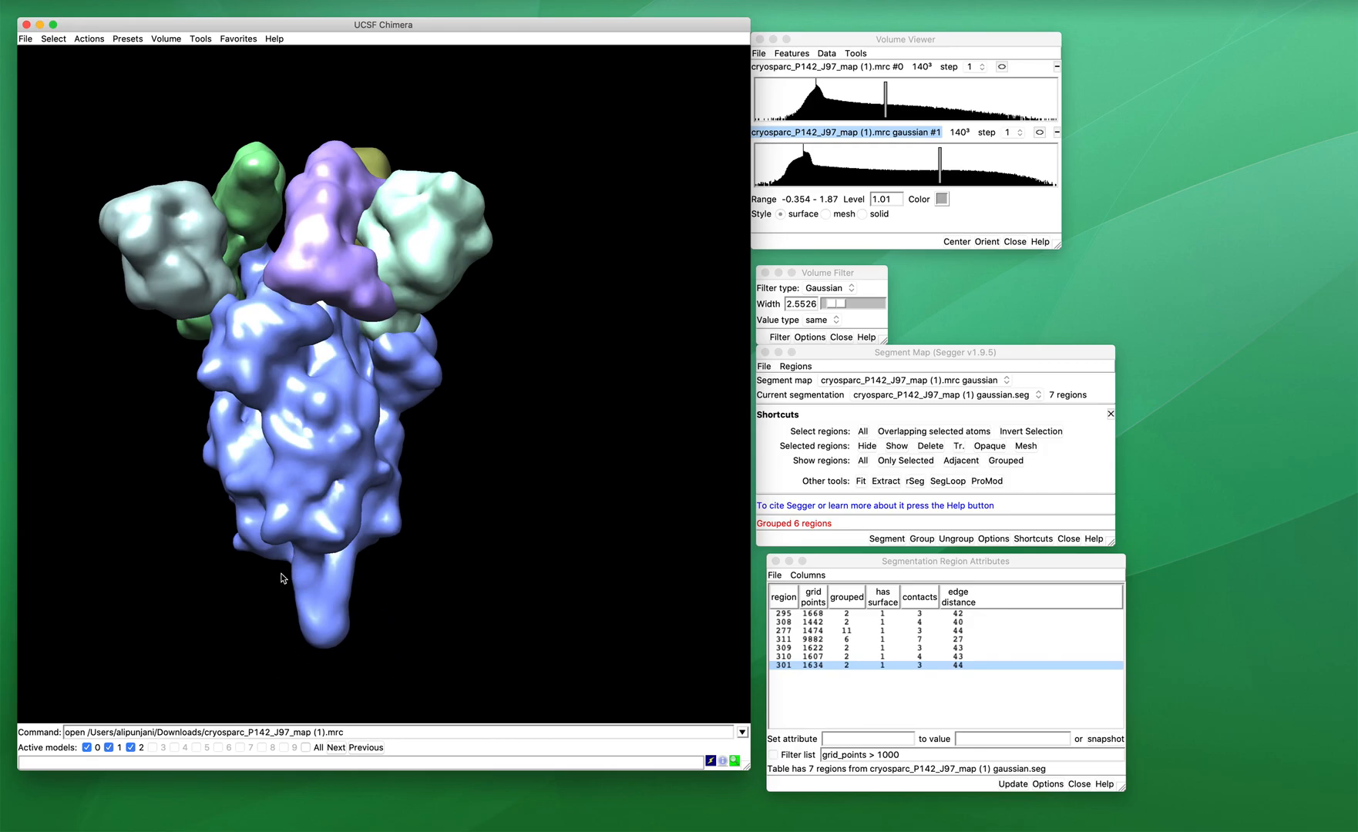
pyautogui.hotkey('ctrl', 'Right')
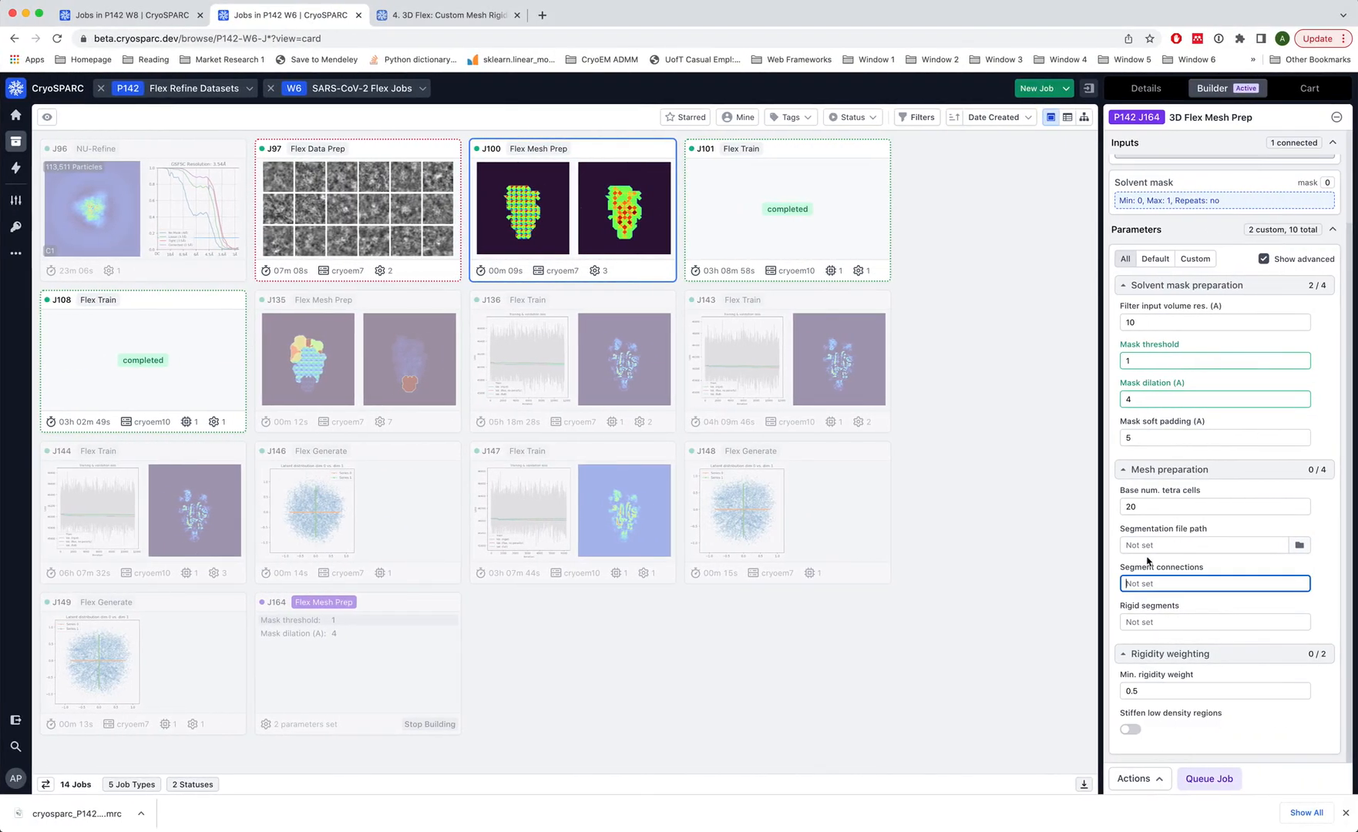
pyautogui.click(1137, 622)
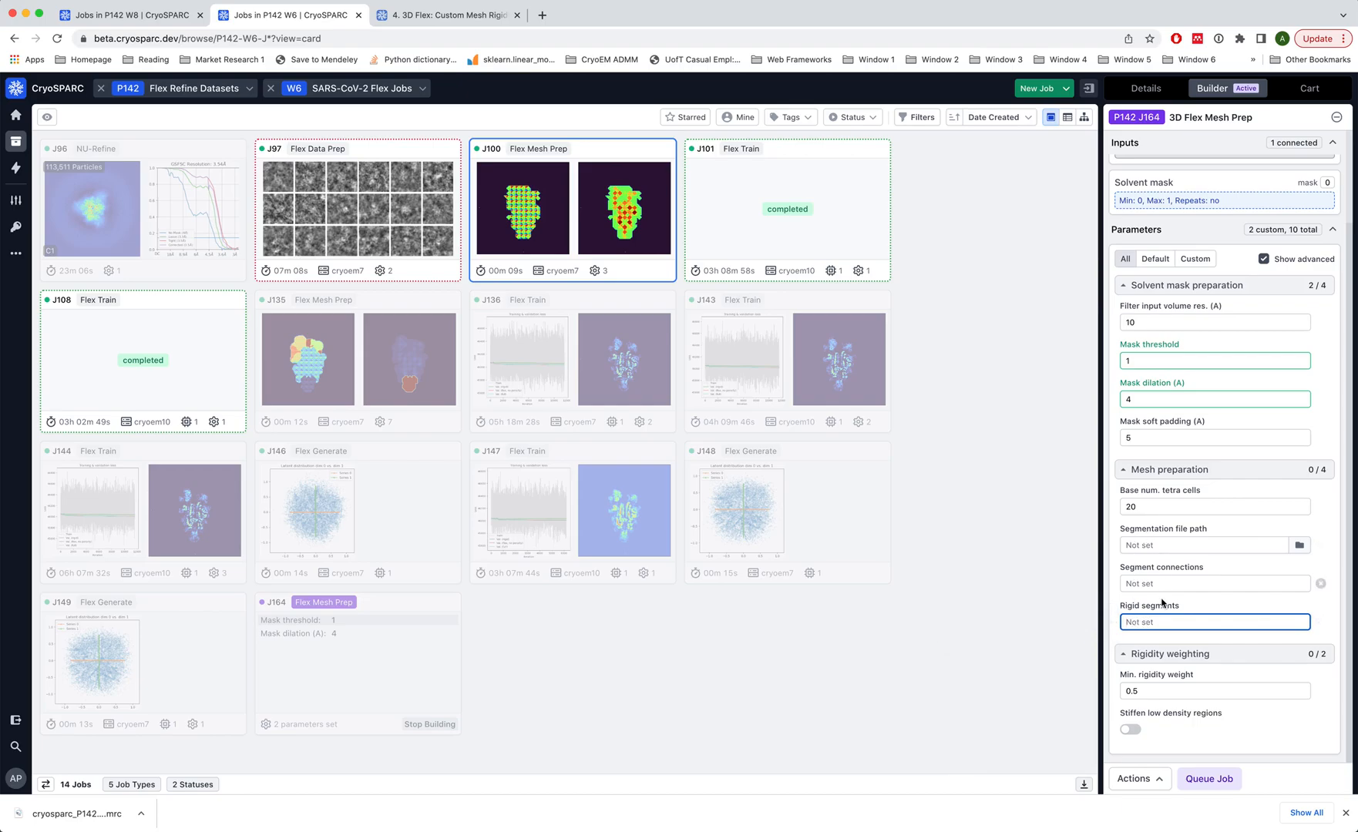
# Step: Open the earlier Flex Mesh Prep job J135 and review its segmentation file path, segment connections and rigid segments parameters
pyautogui.click(335, 352)
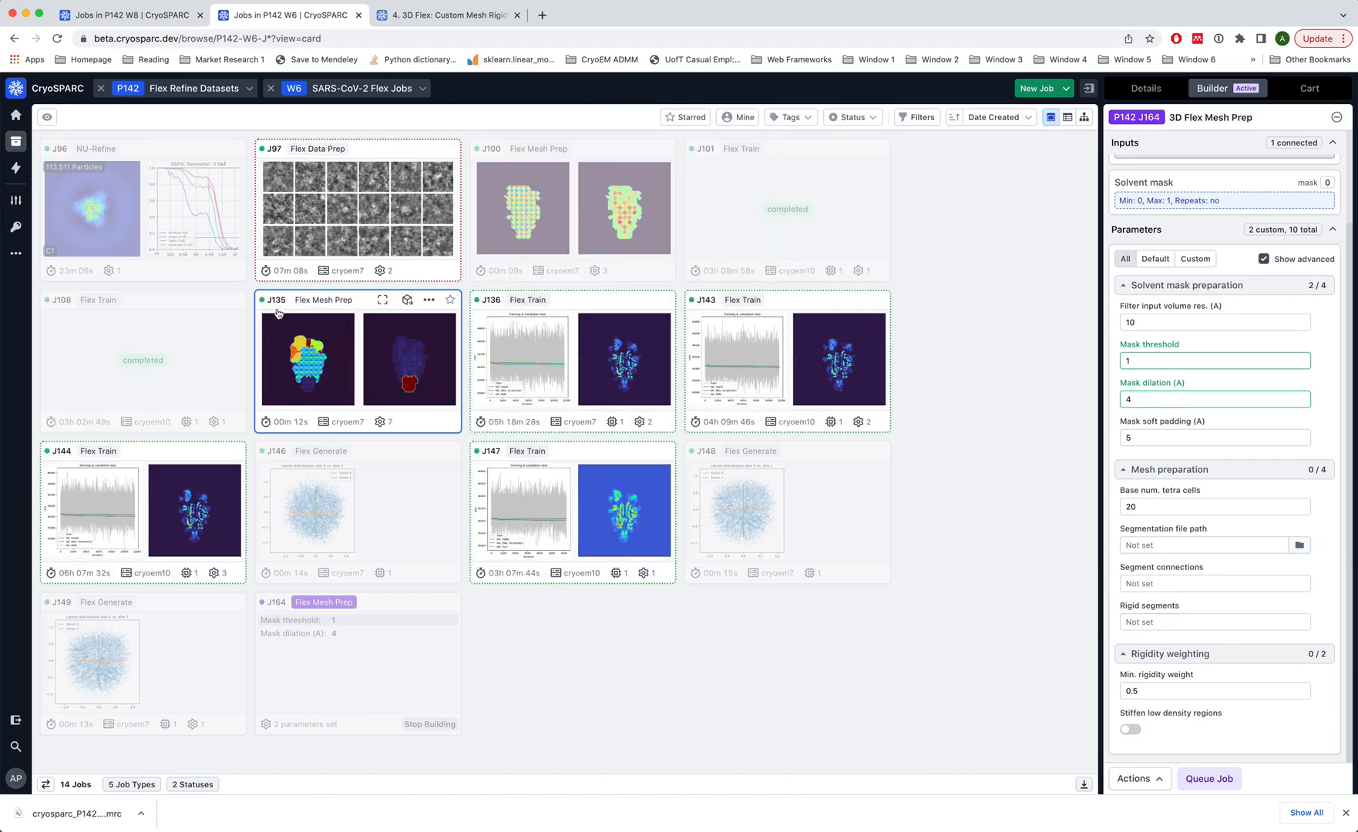
pyautogui.doubleClick(321, 340)
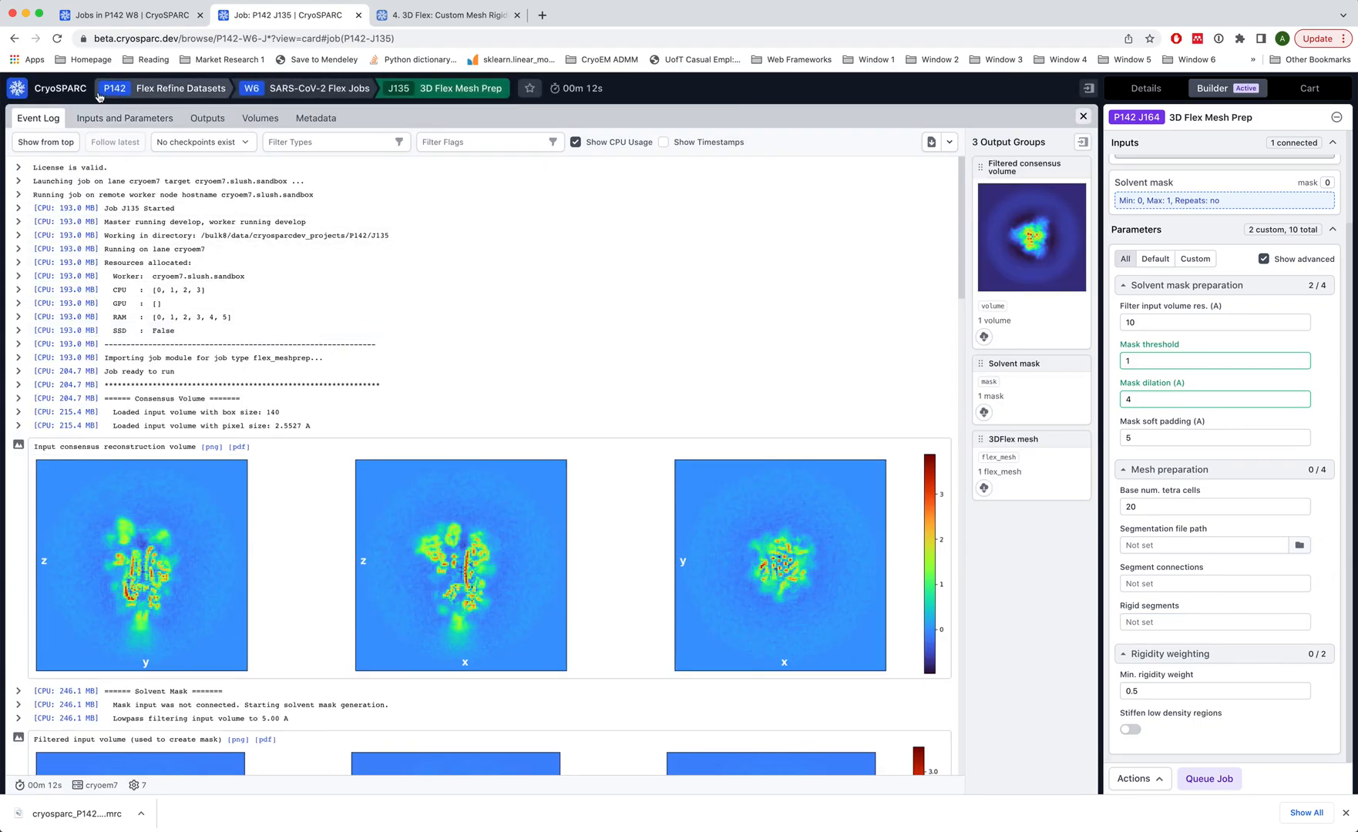
pyautogui.click(124, 118)
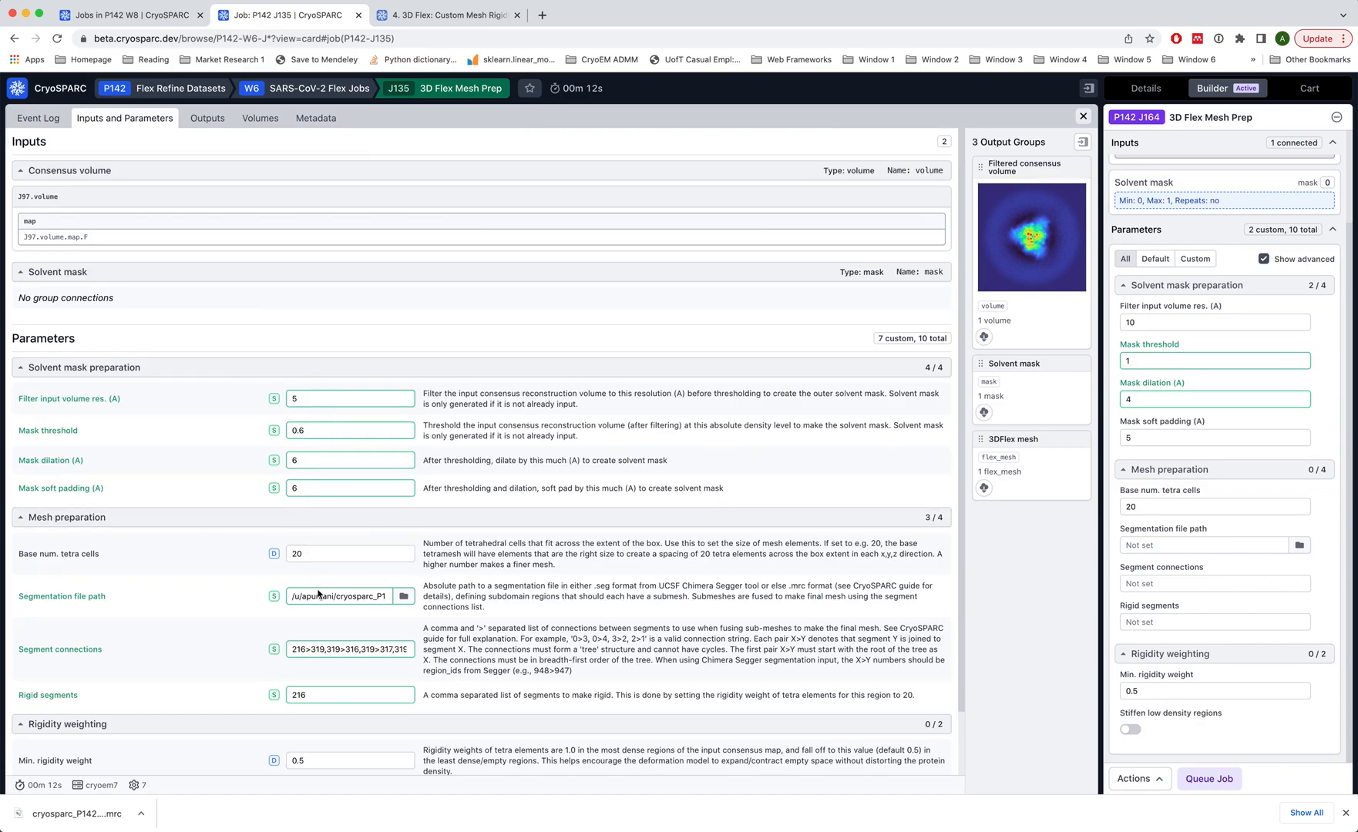
pyautogui.moveTo(330, 593); pyautogui.dragTo(404, 600)
pyautogui.click(377, 596)
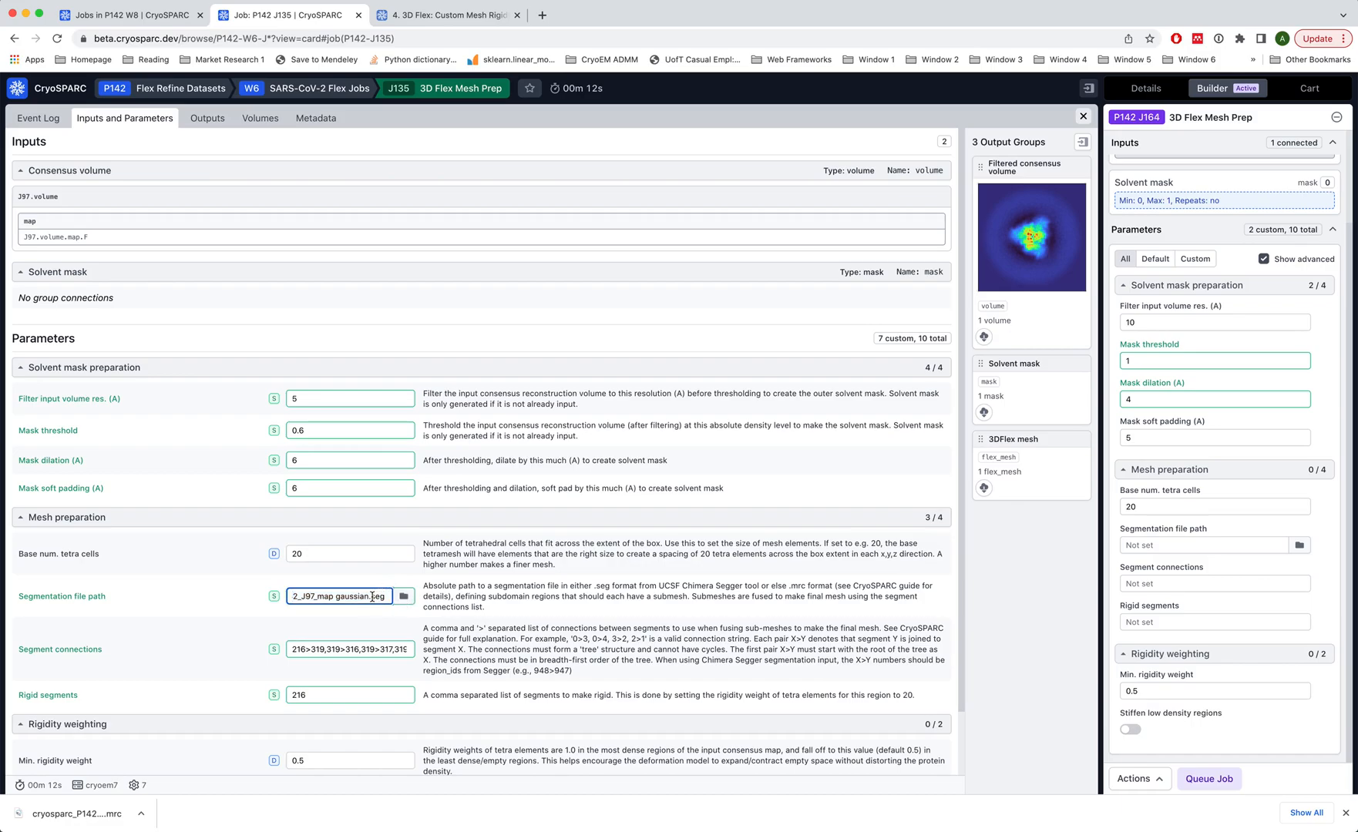
pyautogui.moveTo(303, 650); pyautogui.dragTo(394, 652)
pyautogui.click(316, 698)
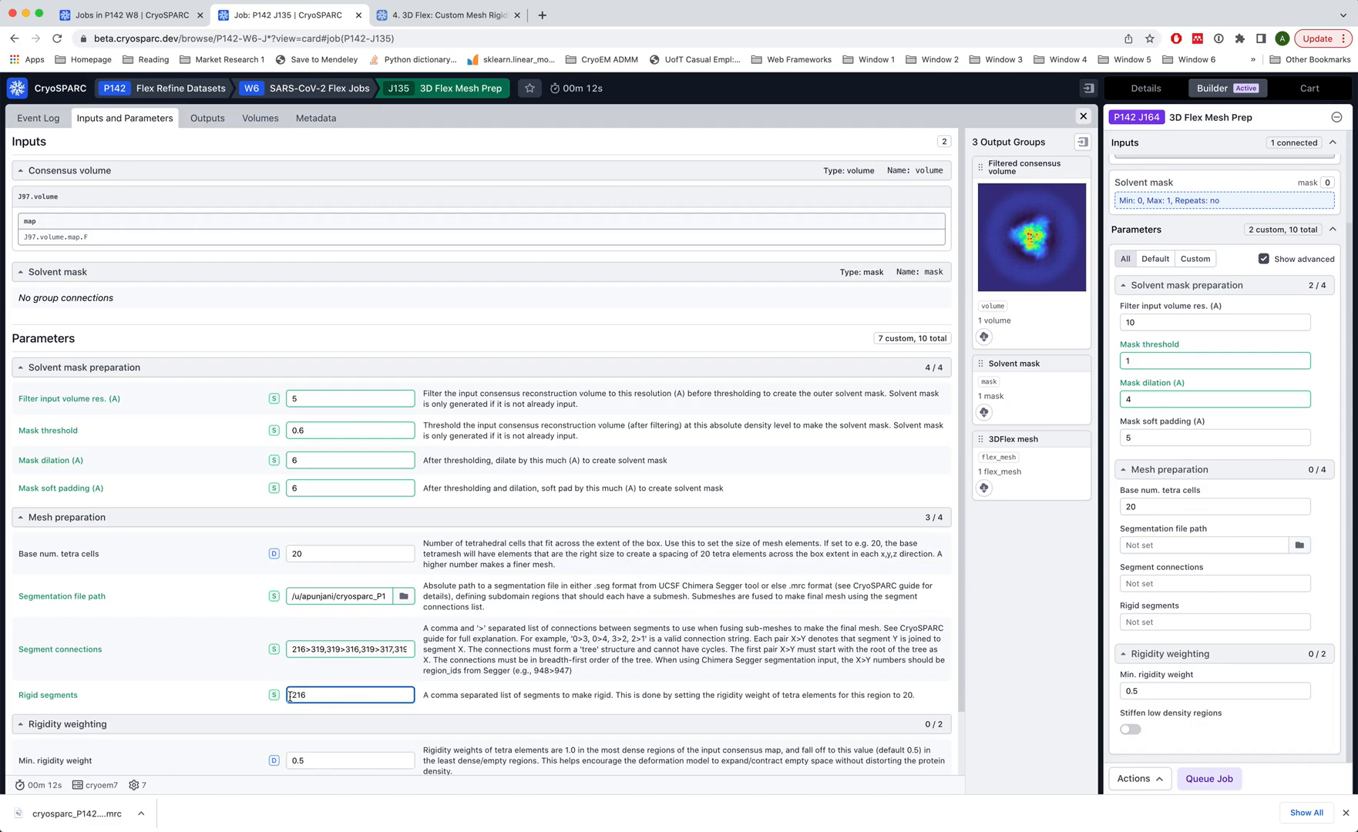
pyautogui.moveTo(289, 696); pyautogui.dragTo(311, 695)
# Step: Review J135's event log for the consensus volume, solvent masks, base mesh and trimmed mesh plots
pyautogui.click(38, 118)
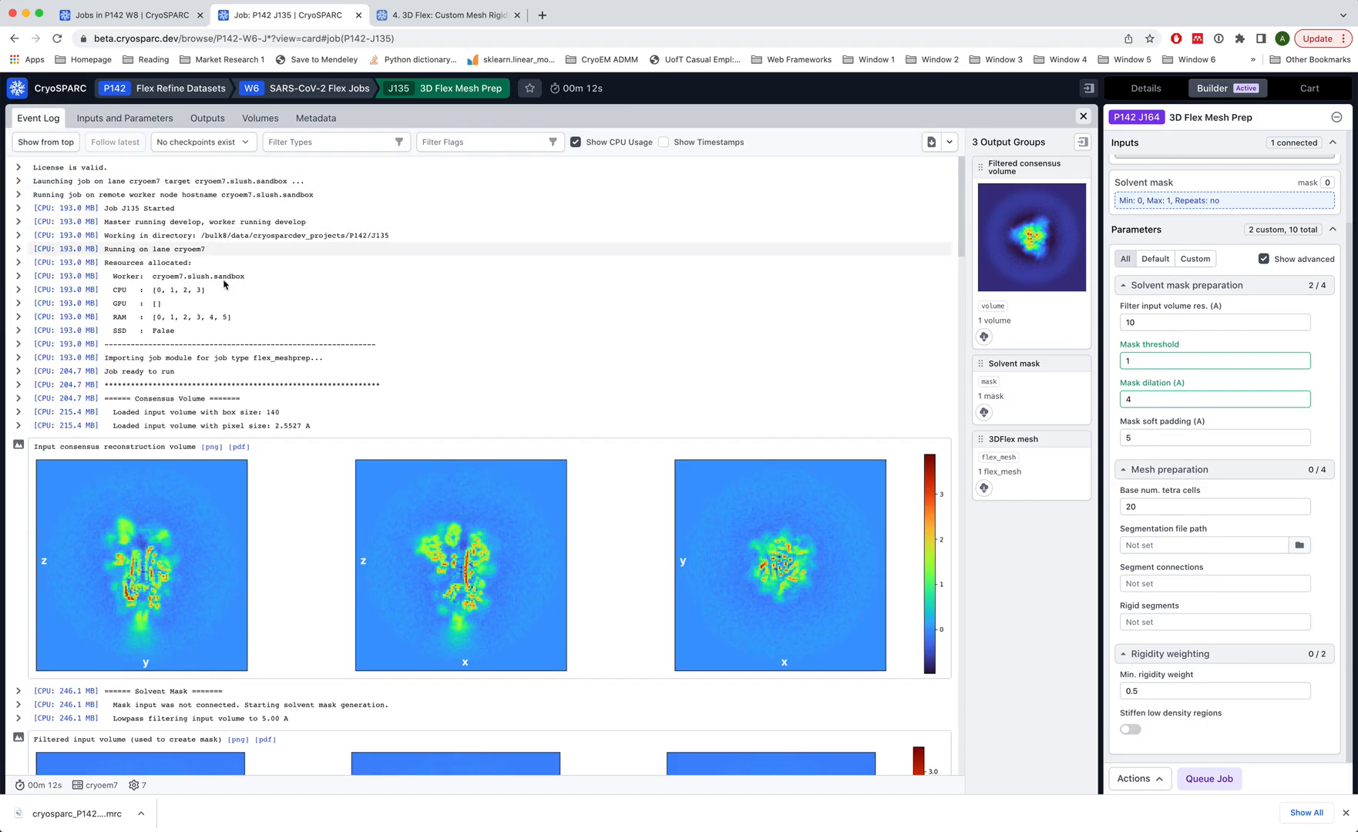
pyautogui.scroll(-3, 281, 562)
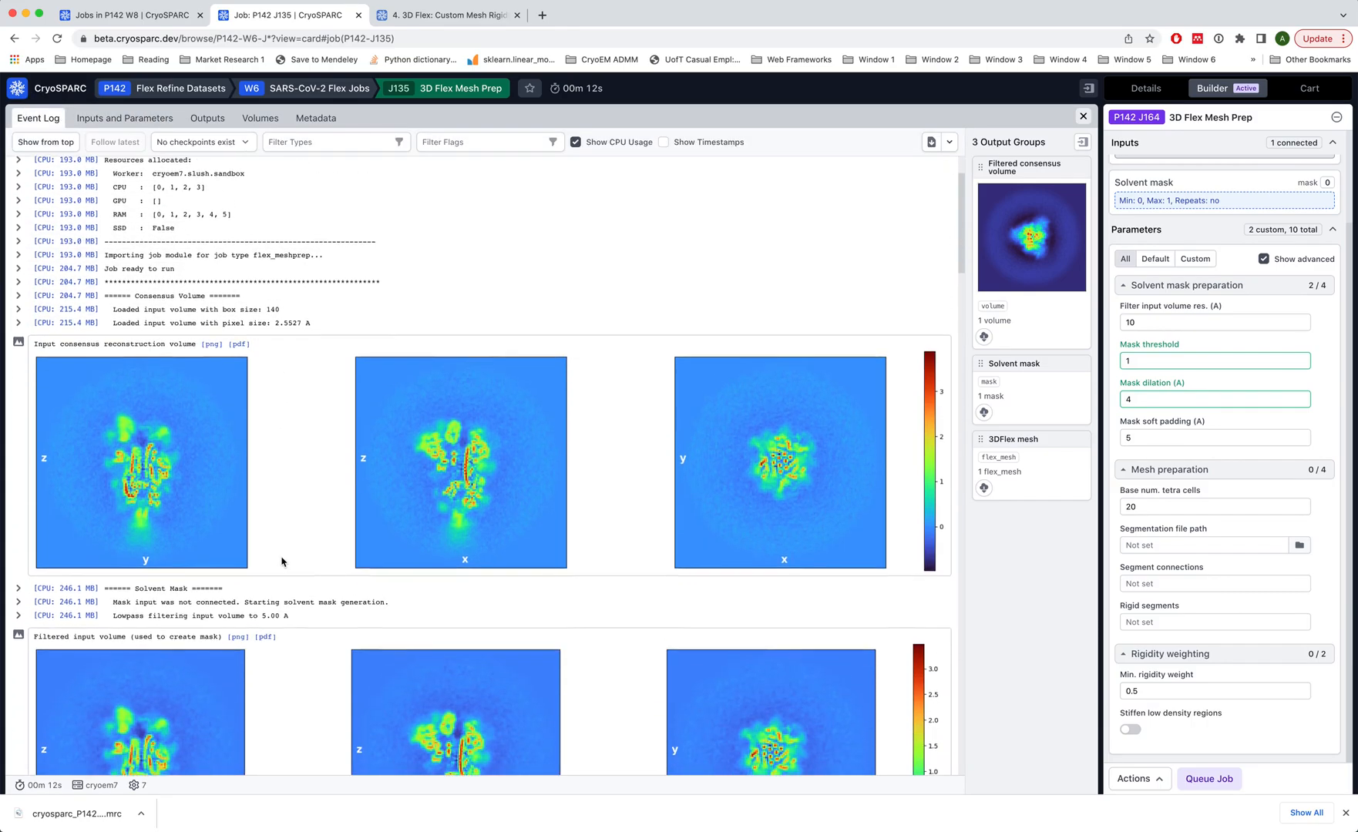
pyautogui.scroll(-5, 171, 410)
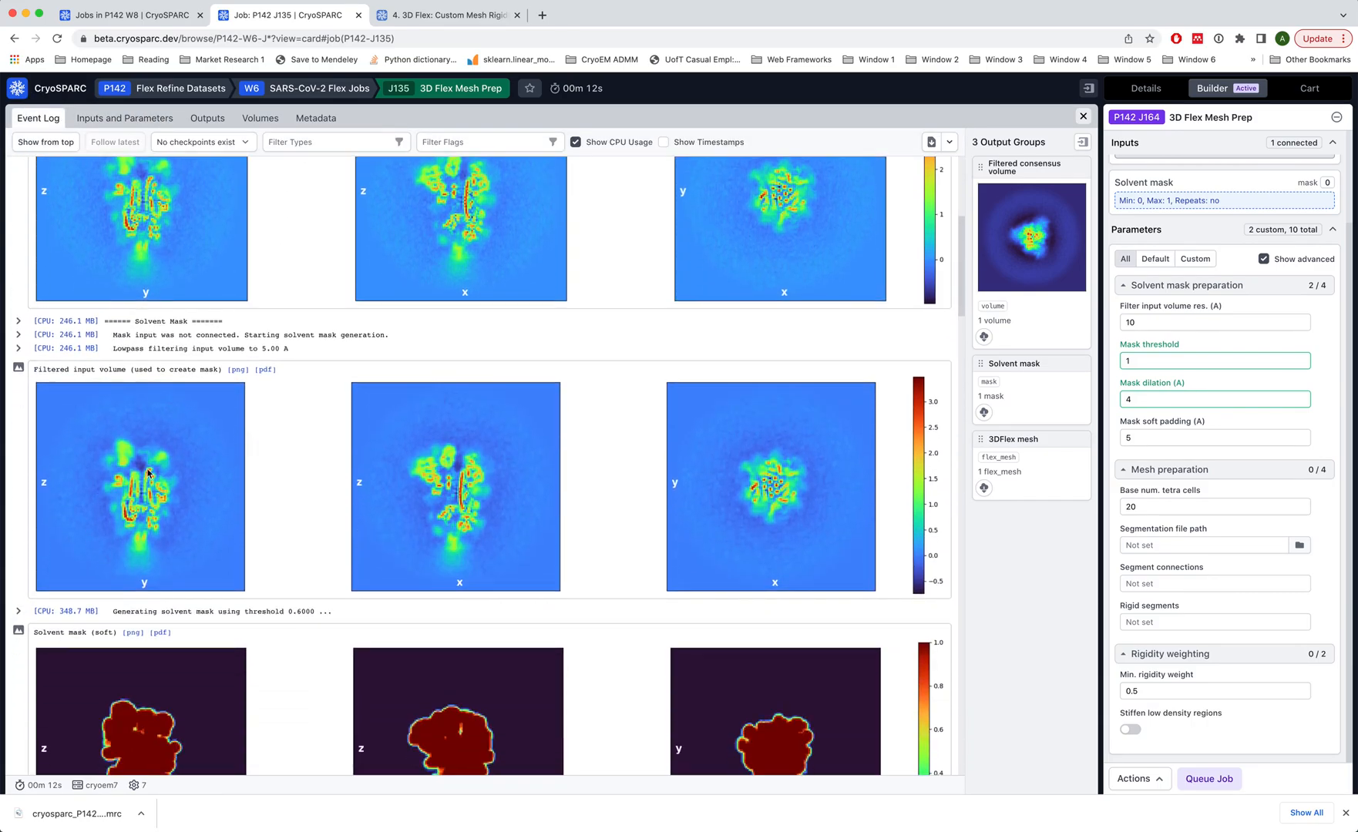
pyautogui.scroll(-4, 149, 473)
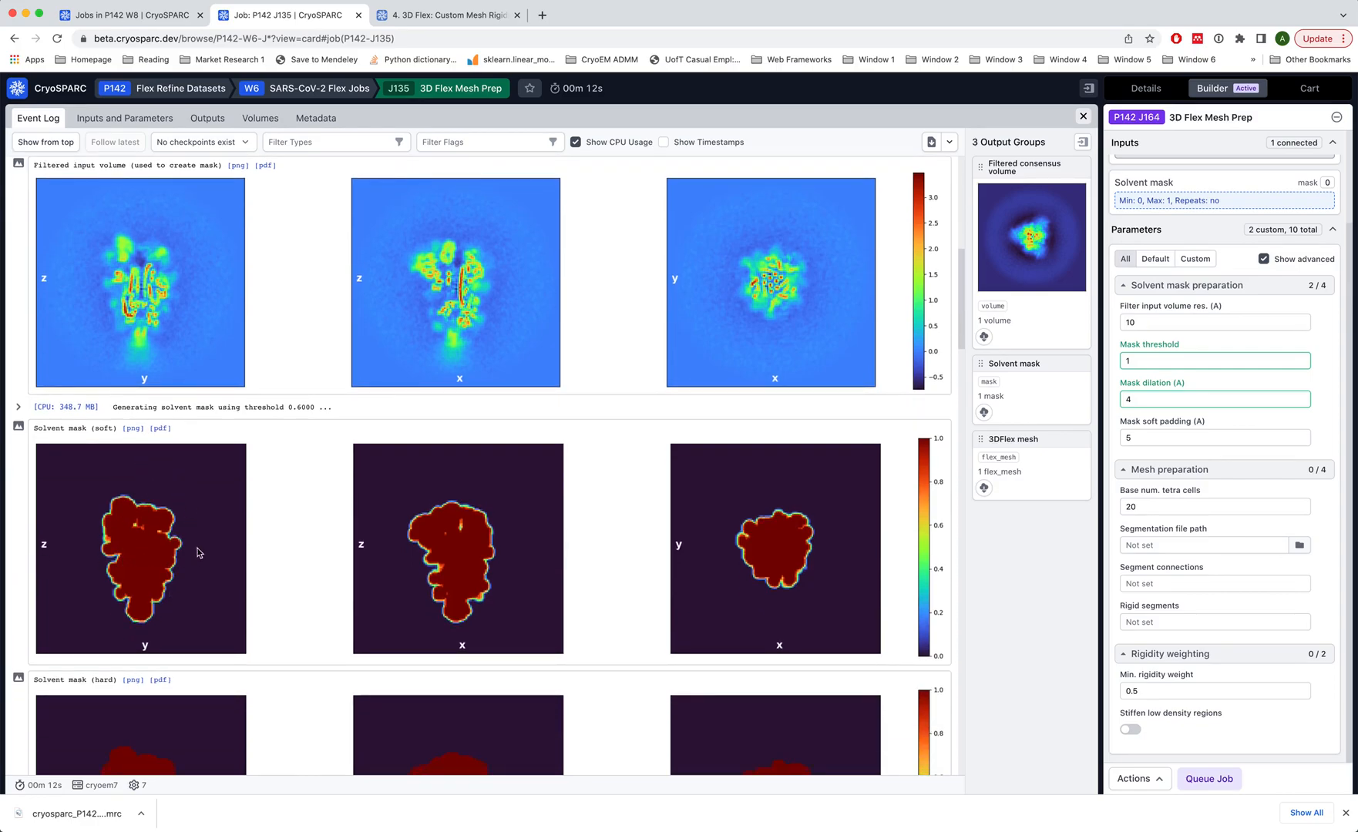
pyautogui.scroll(-3, 185, 548)
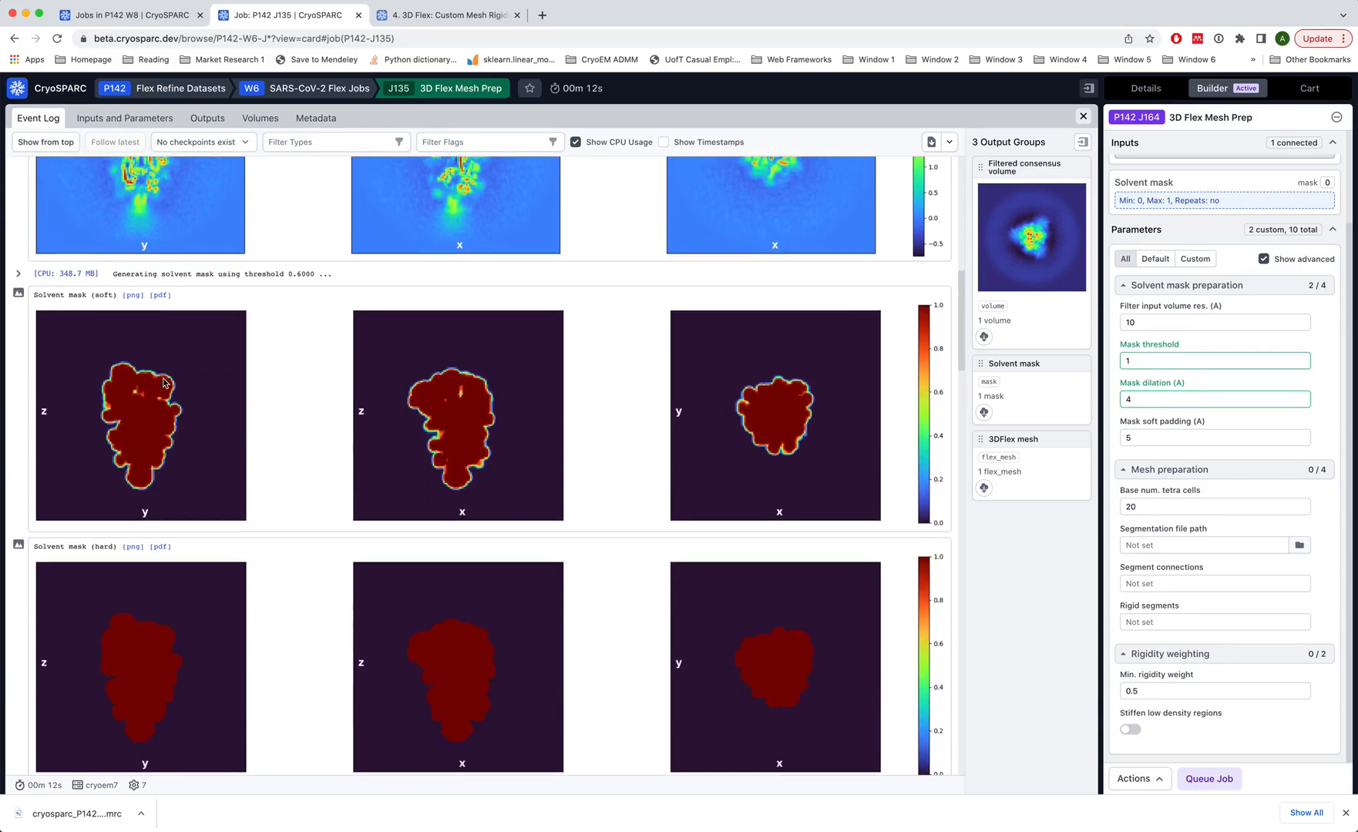
pyautogui.scroll(-4, 163, 383)
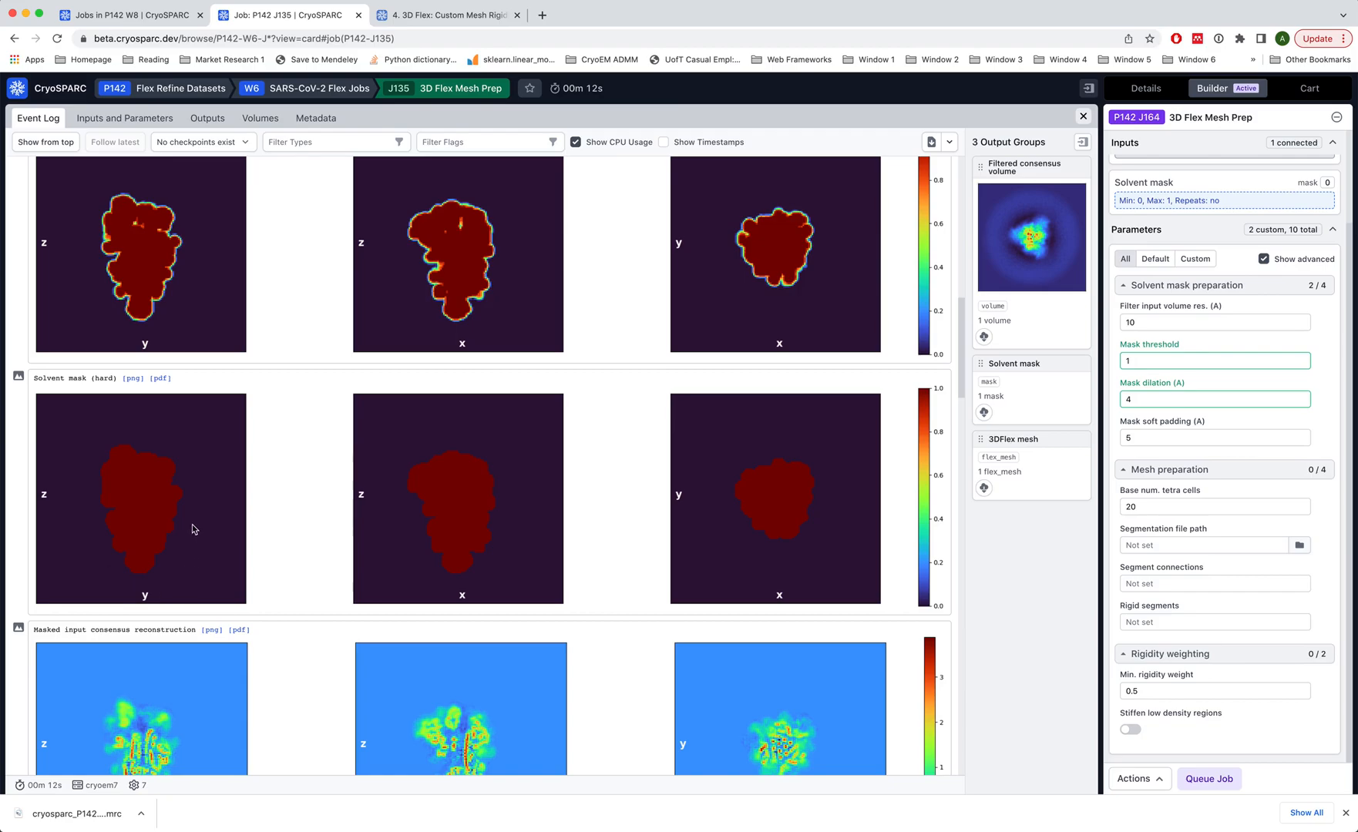
pyautogui.scroll(-4, 178, 492)
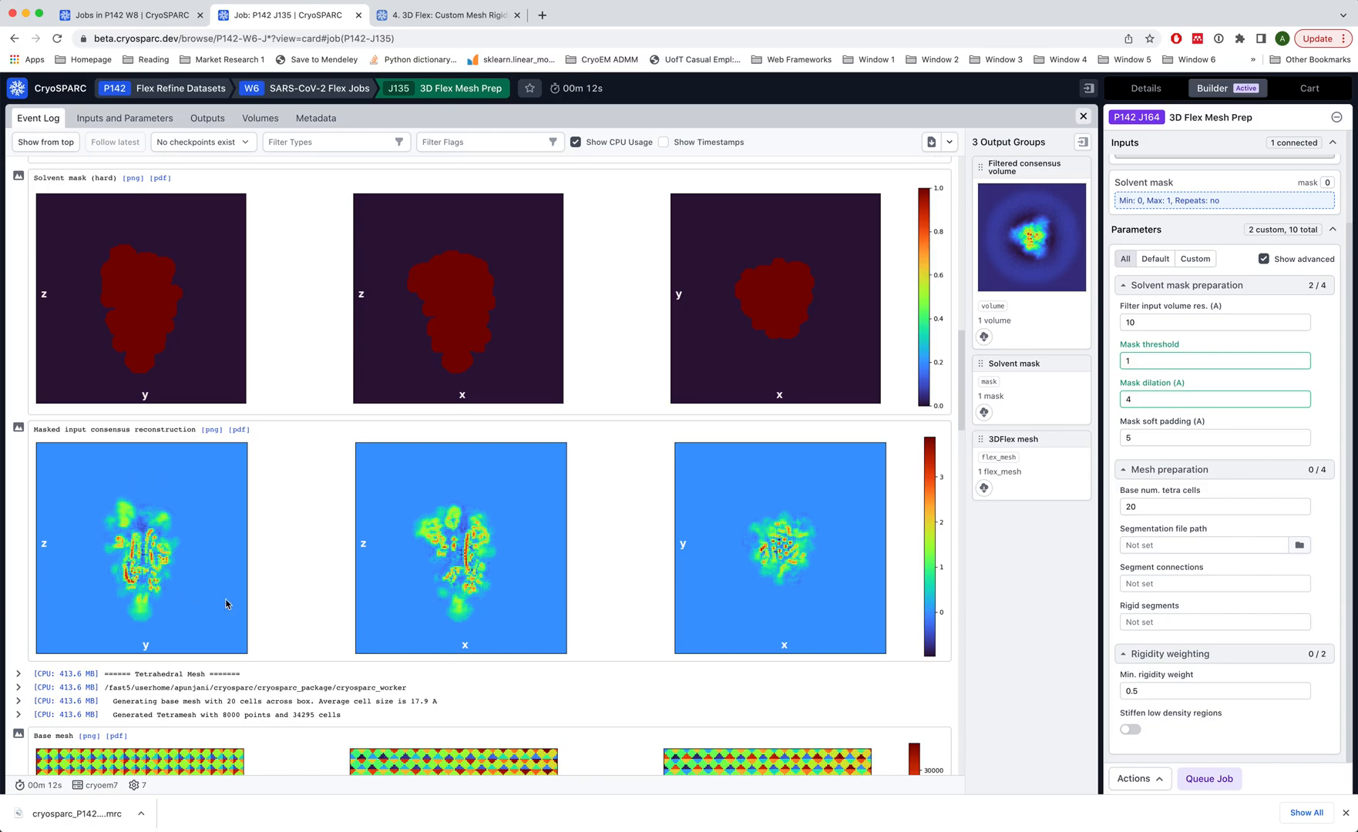
pyautogui.scroll(-4, 226, 604)
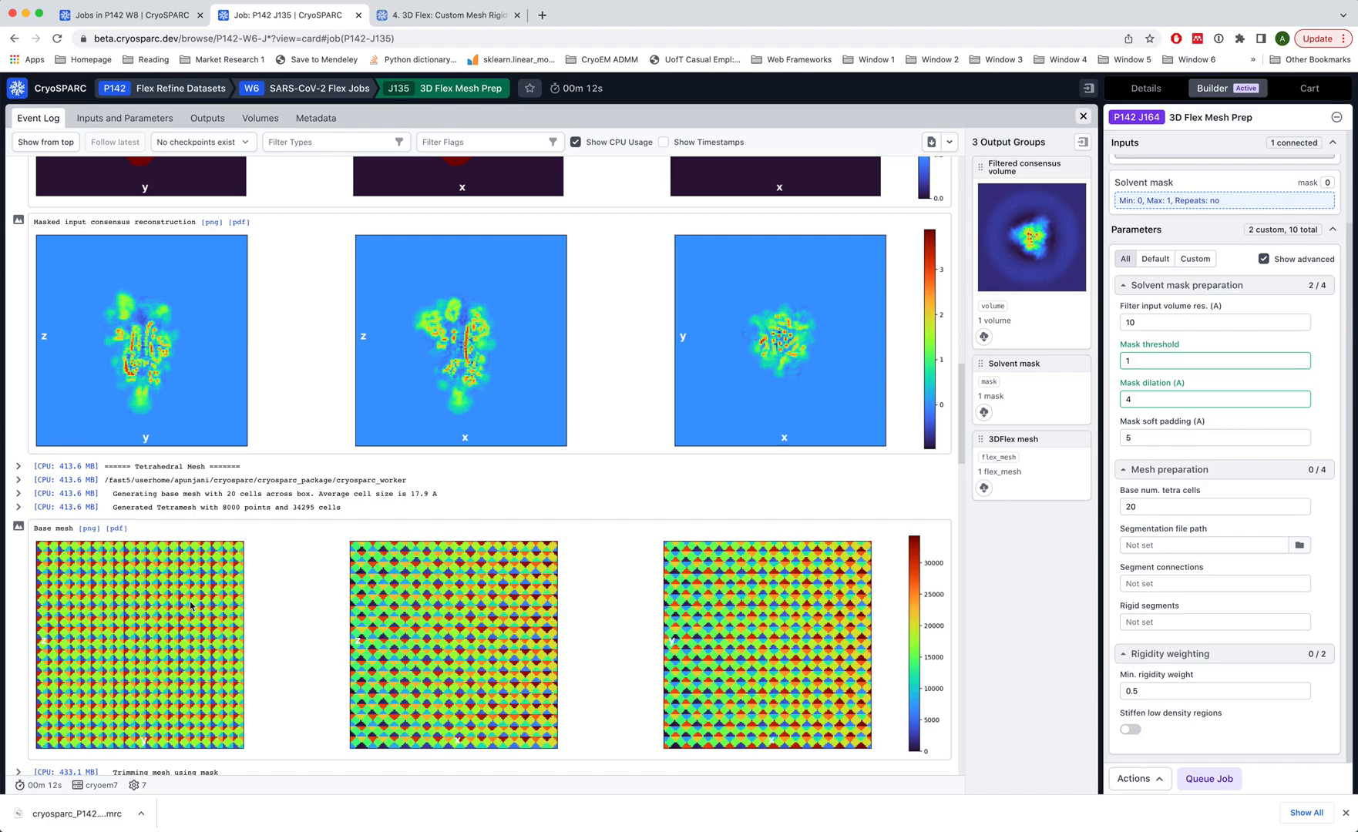
pyautogui.scroll(-9, 191, 606)
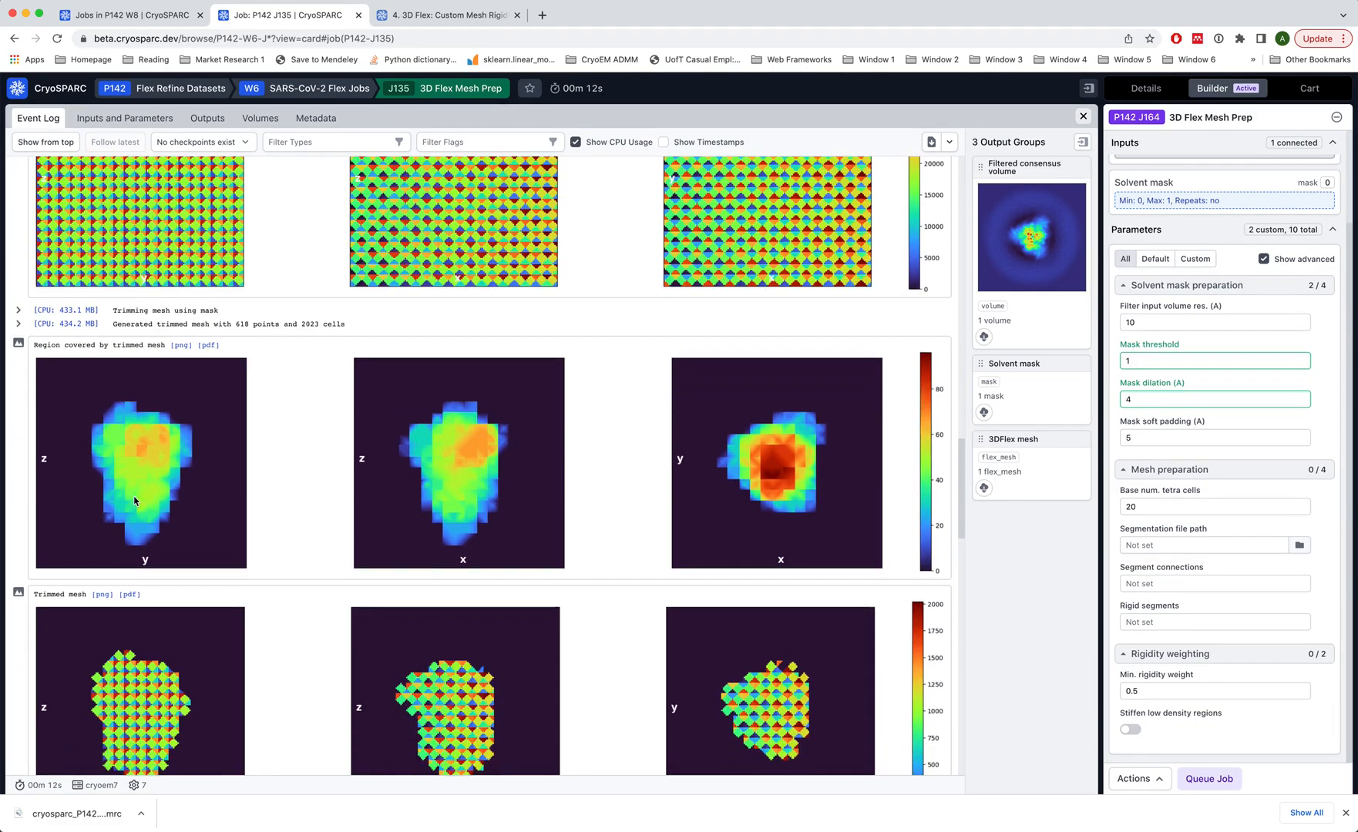
# Step: Examine the segmentation section of J135's log: the segment file path, loaded segment IDs, segment masks and tree of segment connections
pyautogui.scroll(-8, 134, 501)
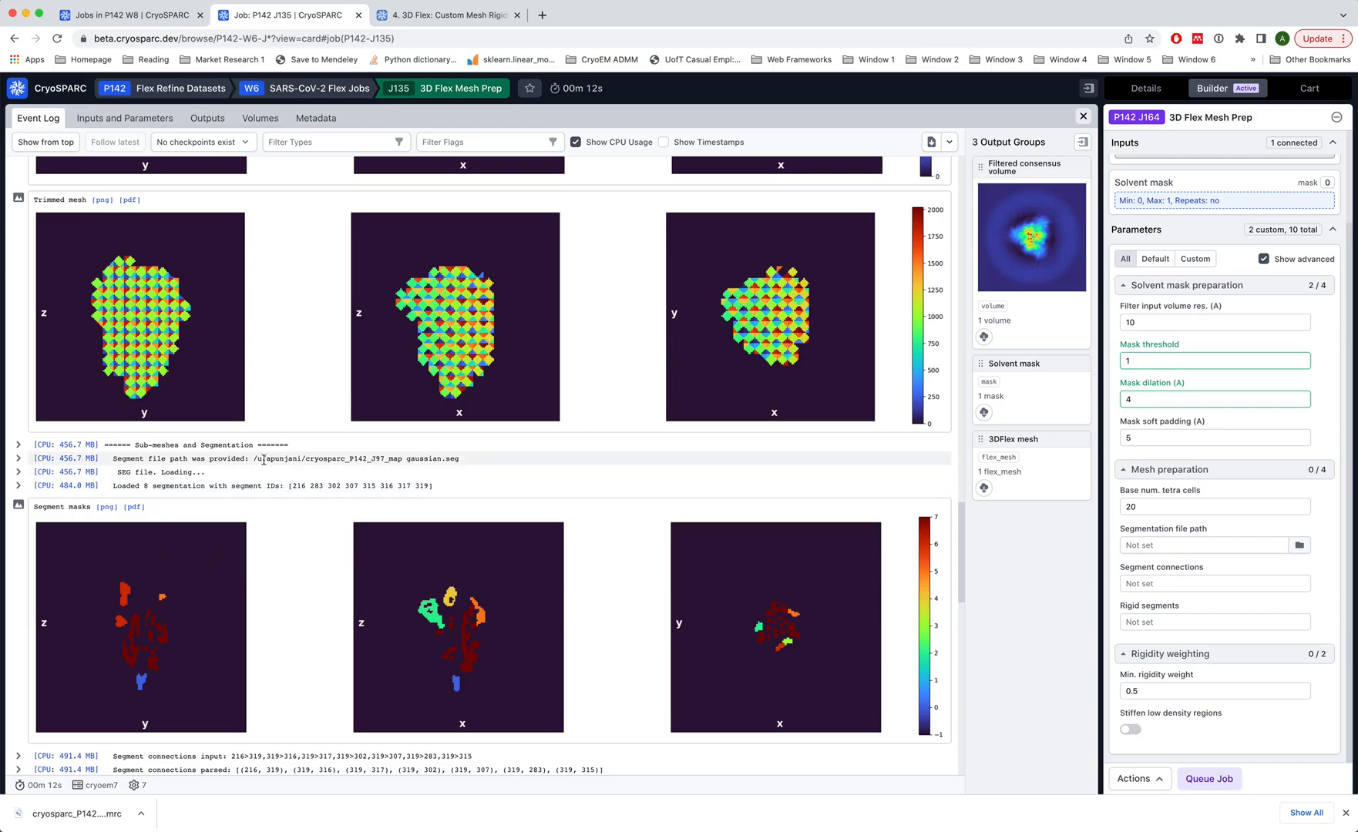
pyautogui.moveTo(253, 459); pyautogui.dragTo(460, 460)
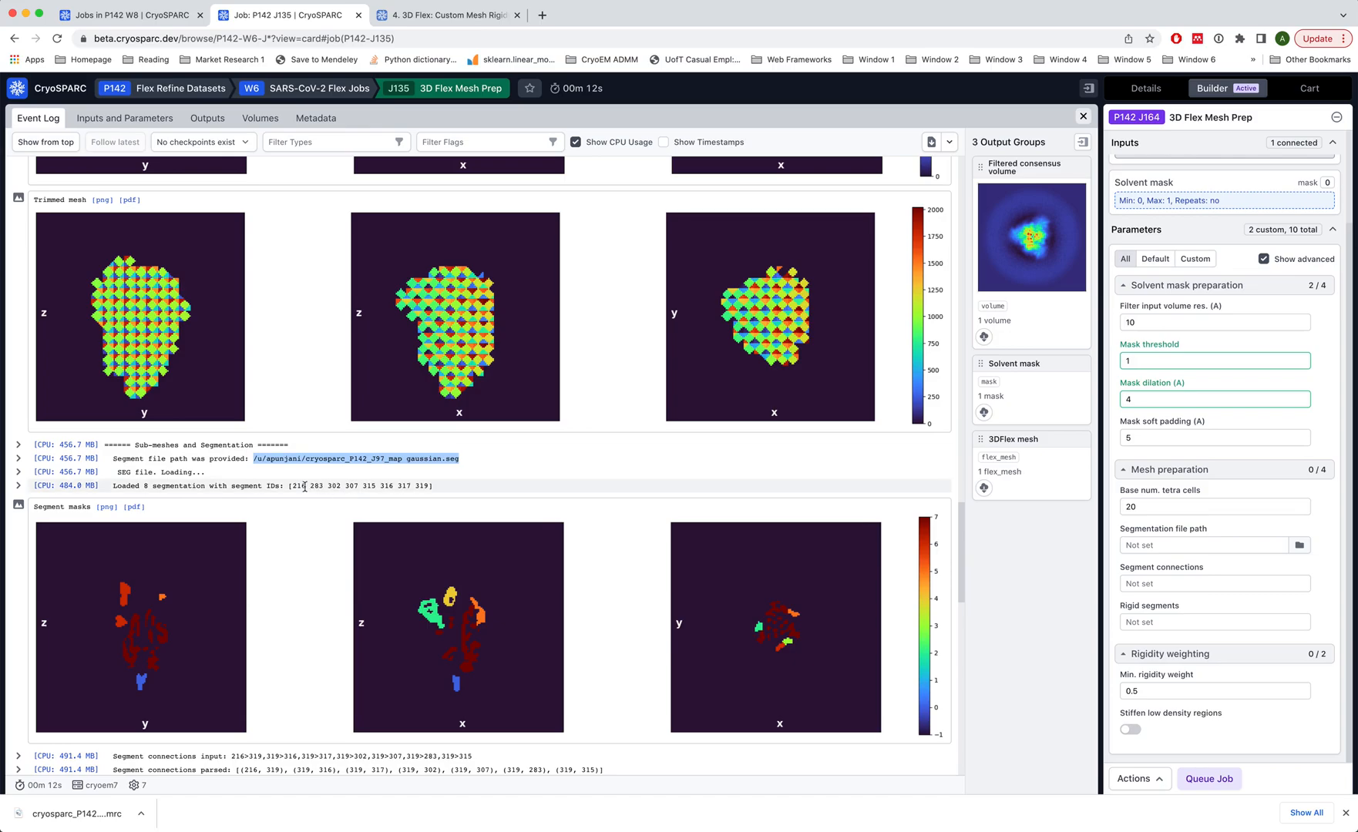
pyautogui.moveTo(289, 486); pyautogui.dragTo(434, 487)
pyautogui.scroll(-3, 455, 616)
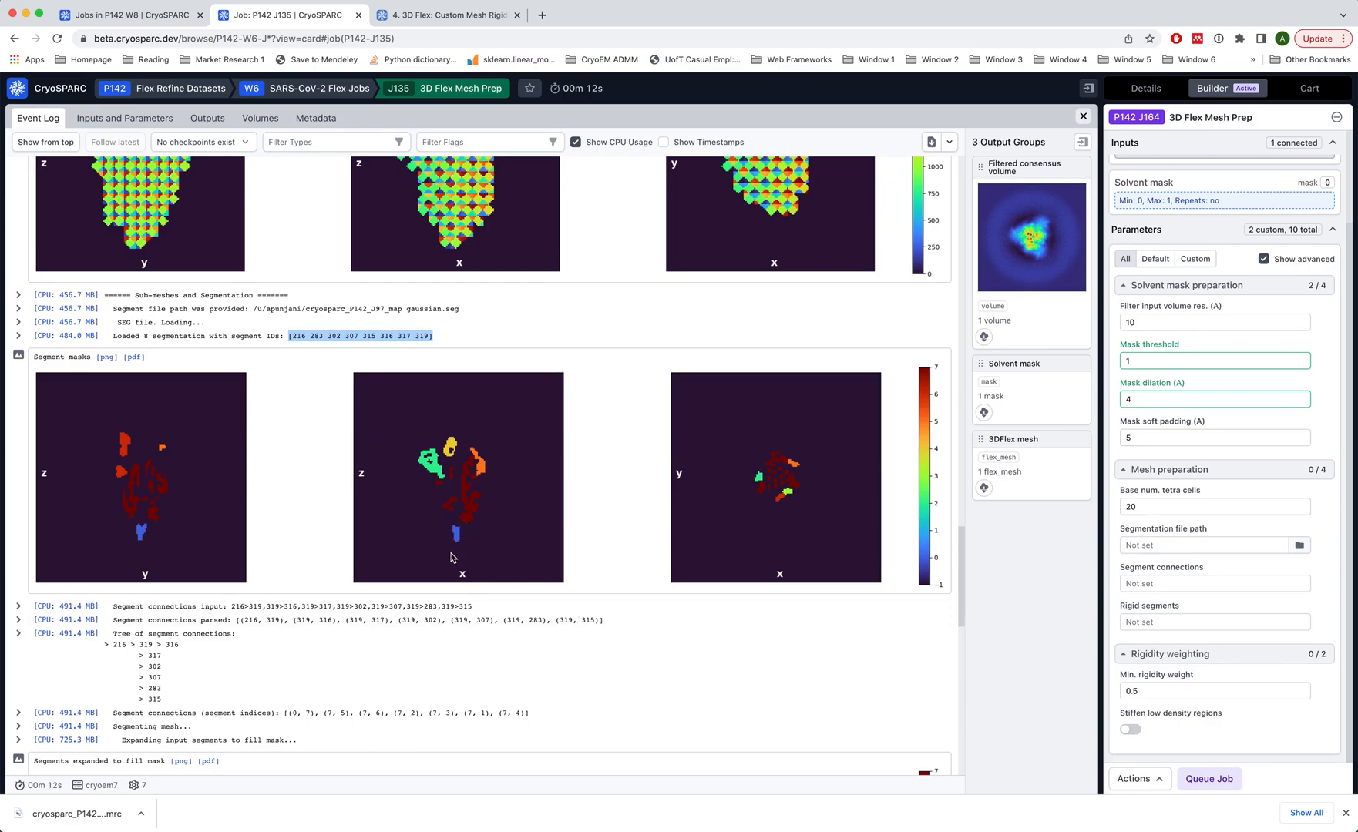
pyautogui.scroll(-3, 571, 530)
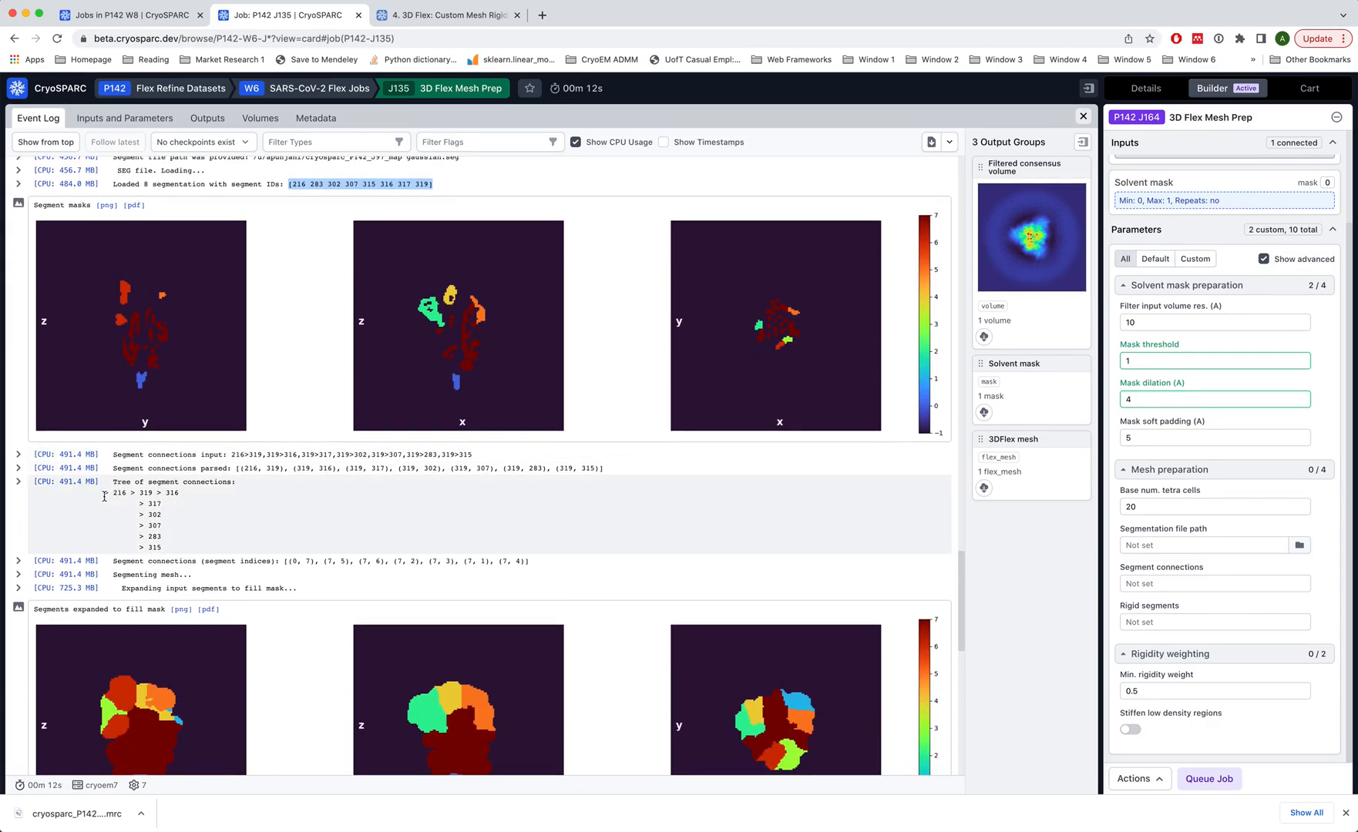
pyautogui.moveTo(105, 496); pyautogui.dragTo(182, 549)
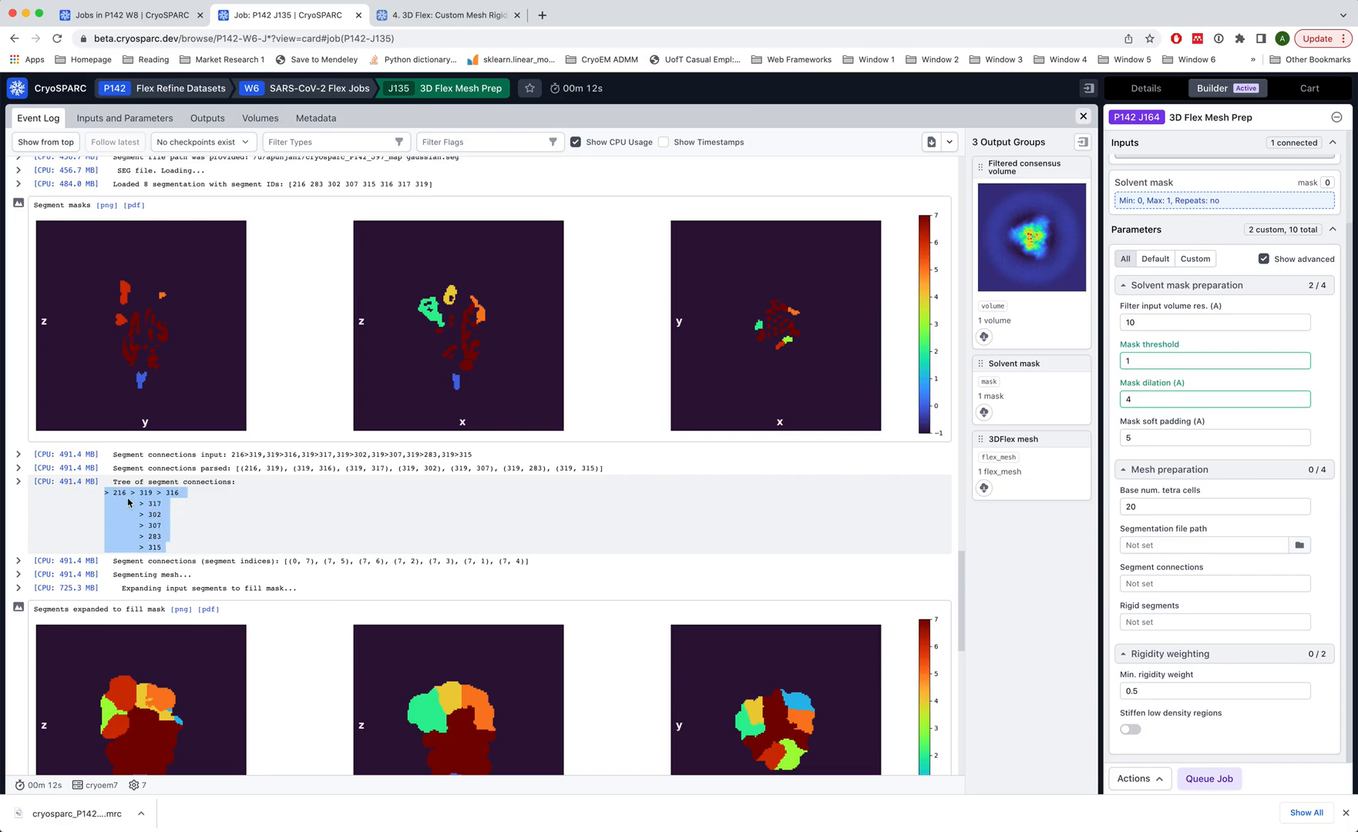
pyautogui.scroll(-2, 337, 527)
pyautogui.click(280, 467)
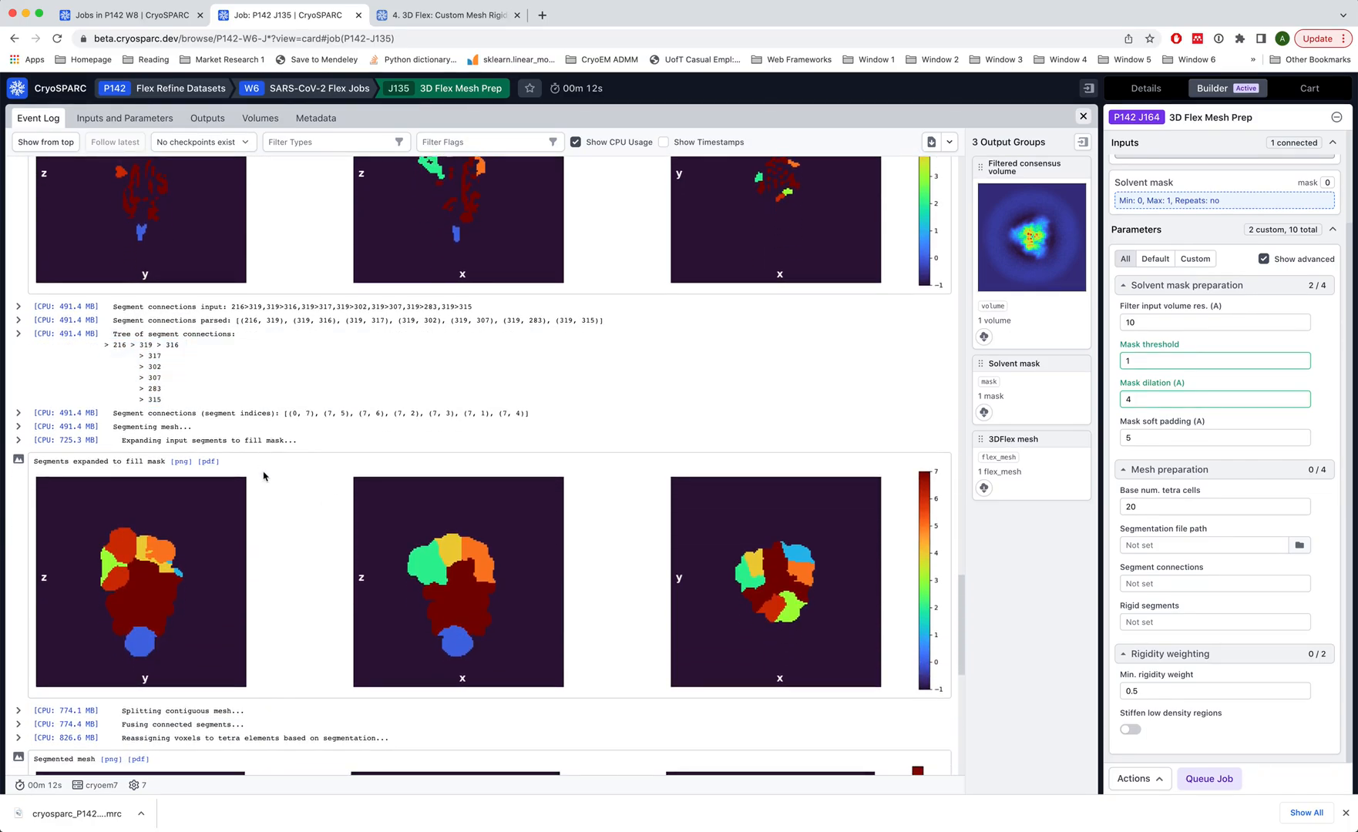
# Step: Compare J135's segment masks with the segments expanded to fill the solvent mask
pyautogui.scroll(-2, 269, 547)
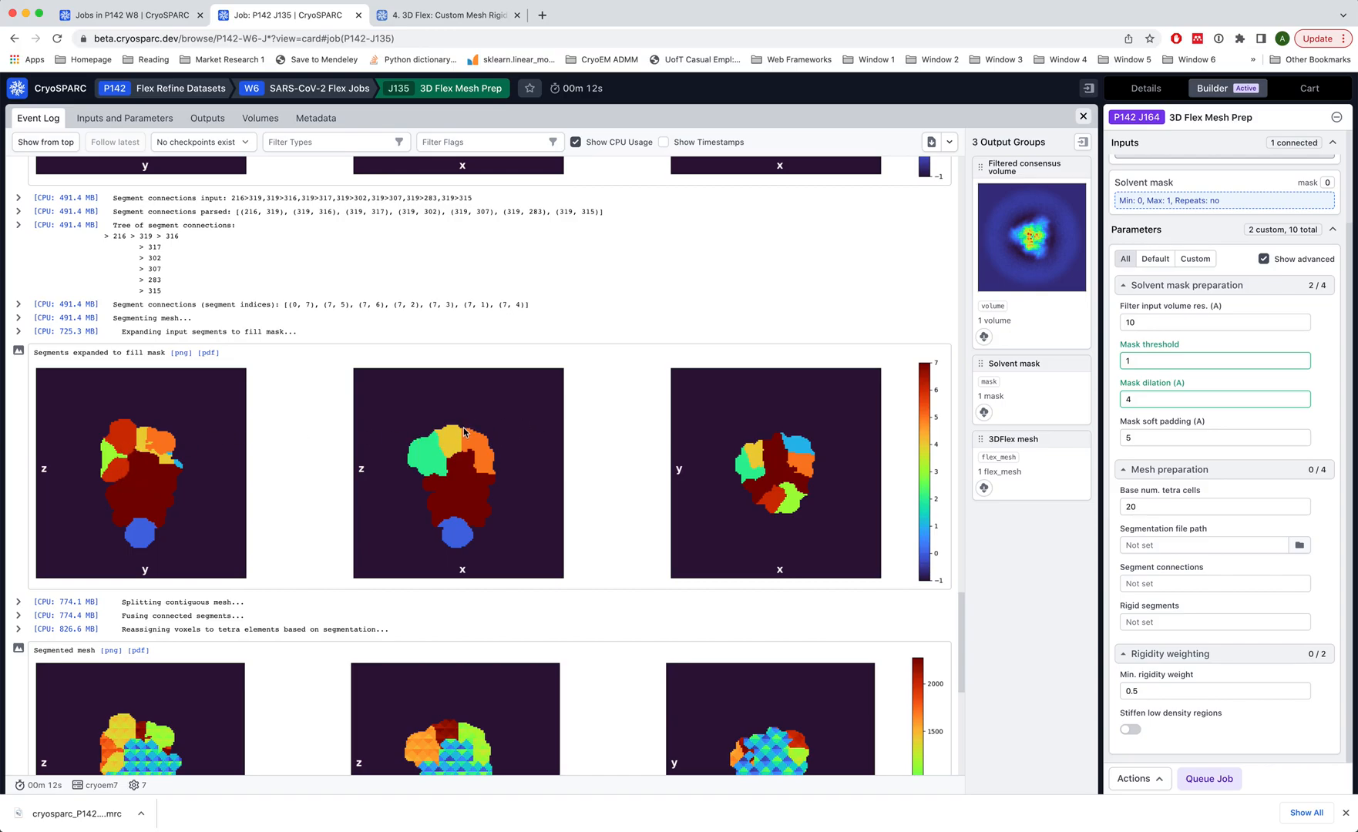
pyautogui.scroll(3, 485, 406)
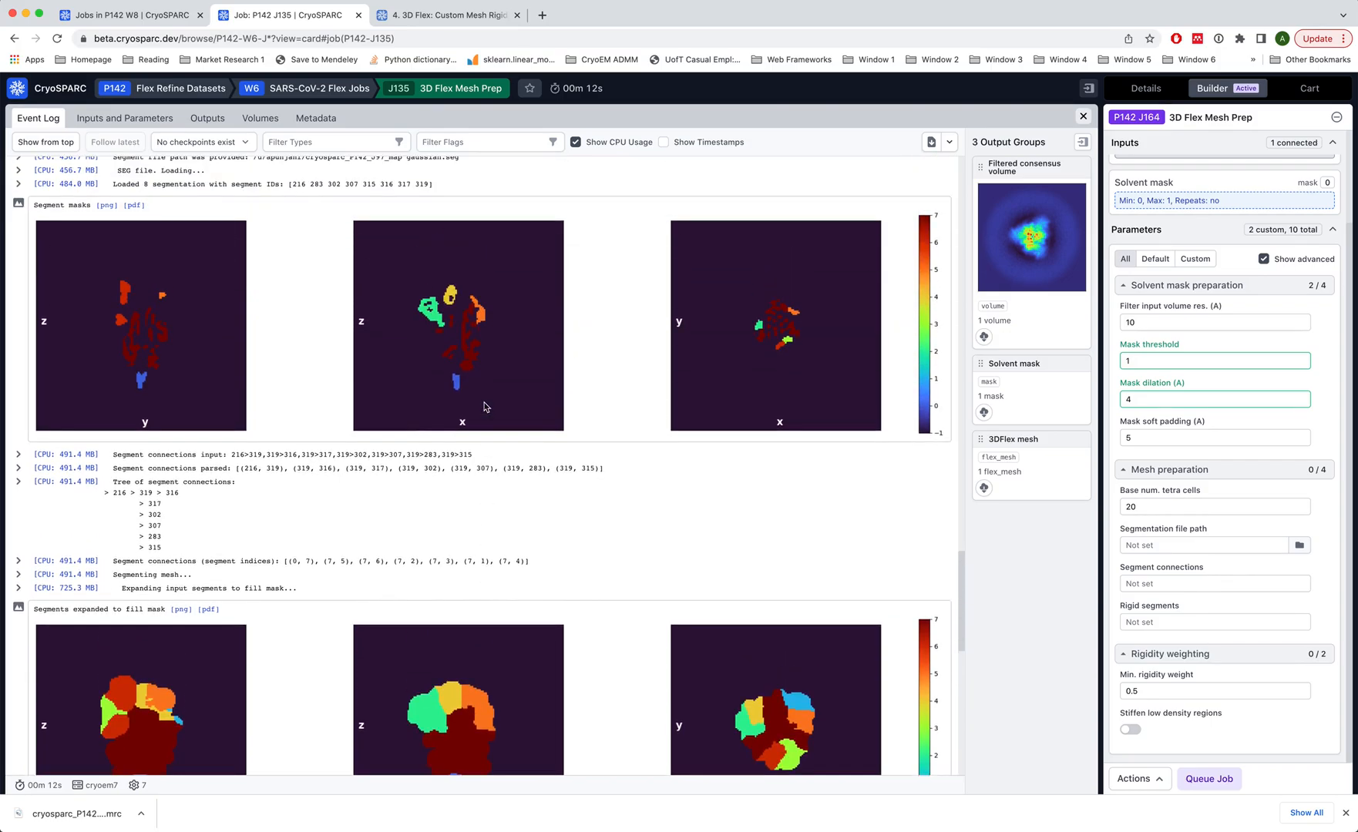
pyautogui.scroll(-1, 478, 328)
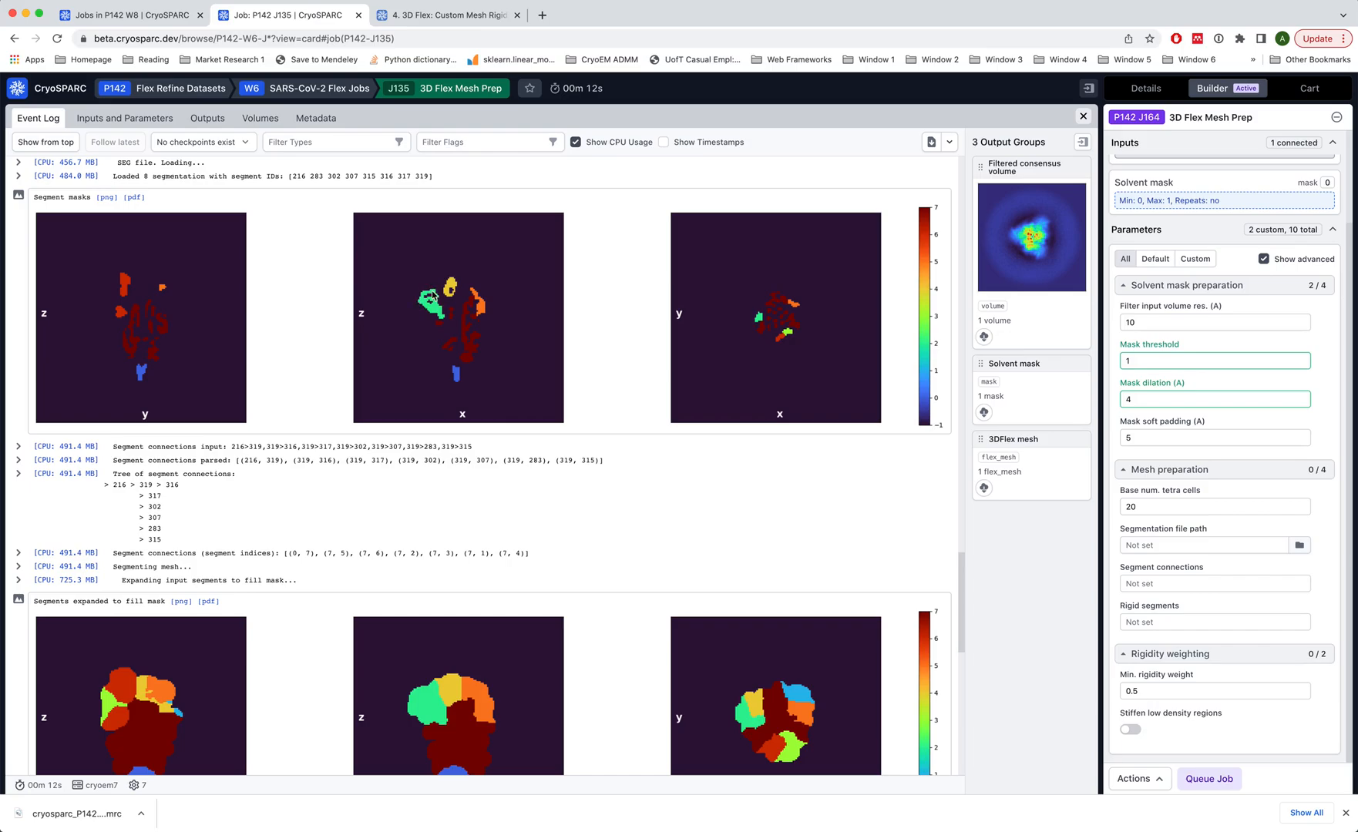
pyautogui.scroll(-3, 457, 376)
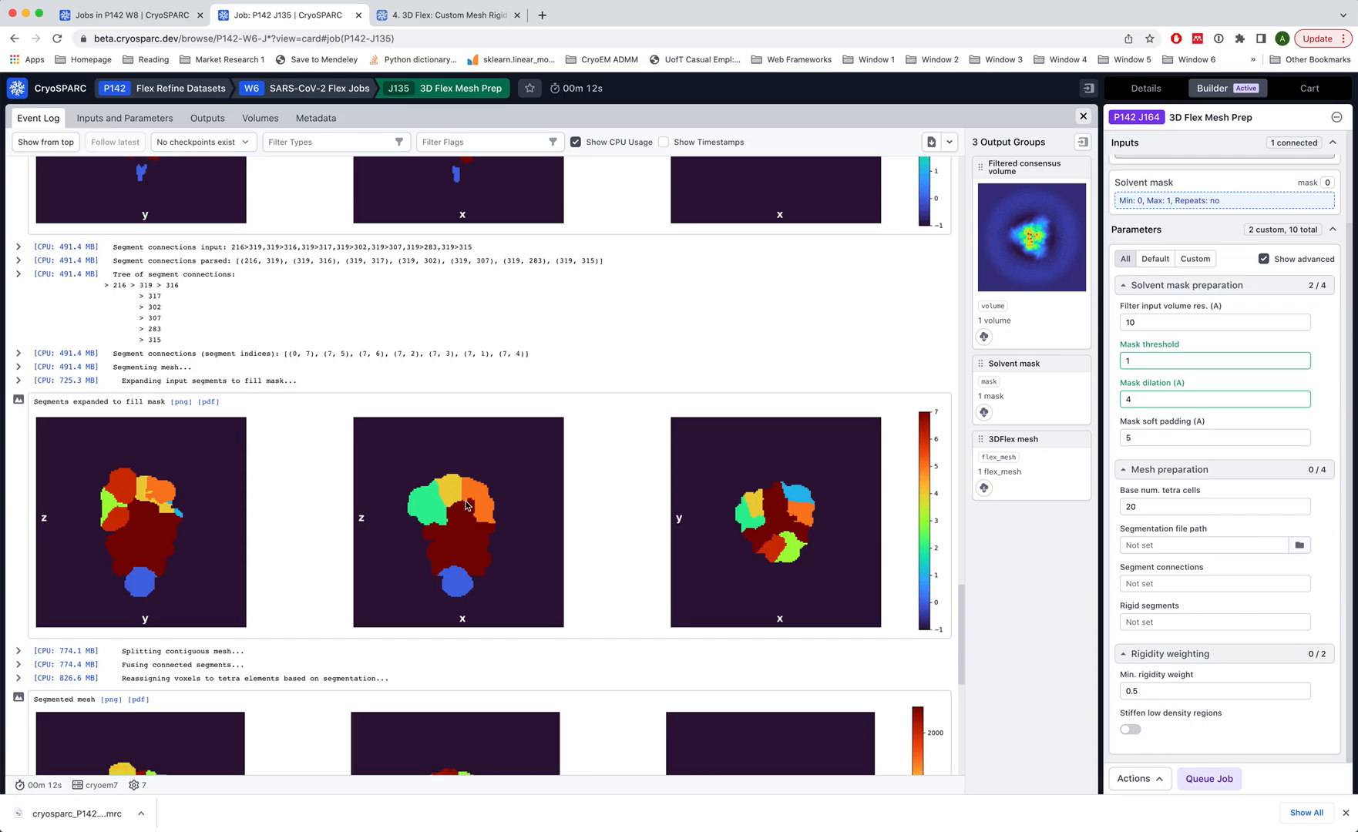
pyautogui.scroll(-1, 500, 567)
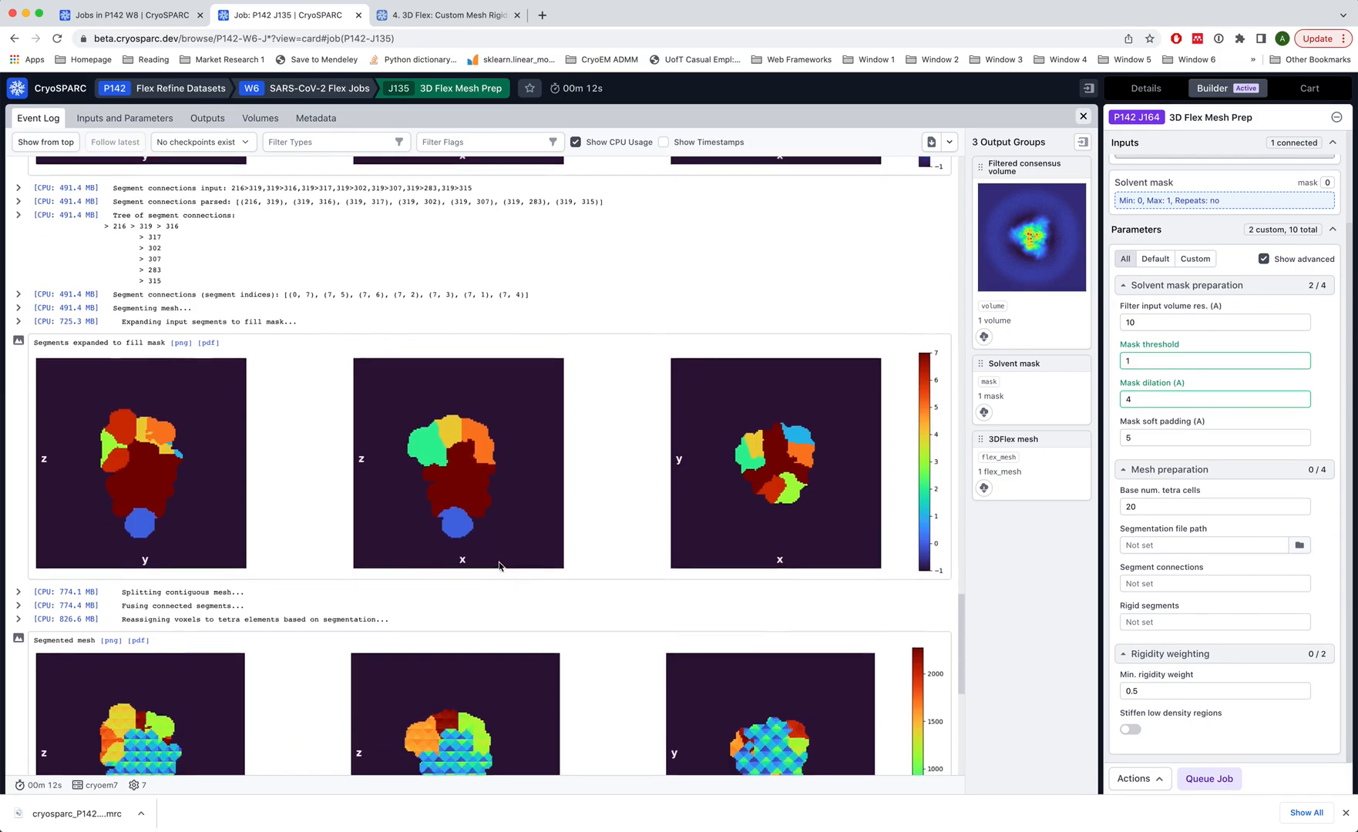
pyautogui.scroll(-1, 499, 566)
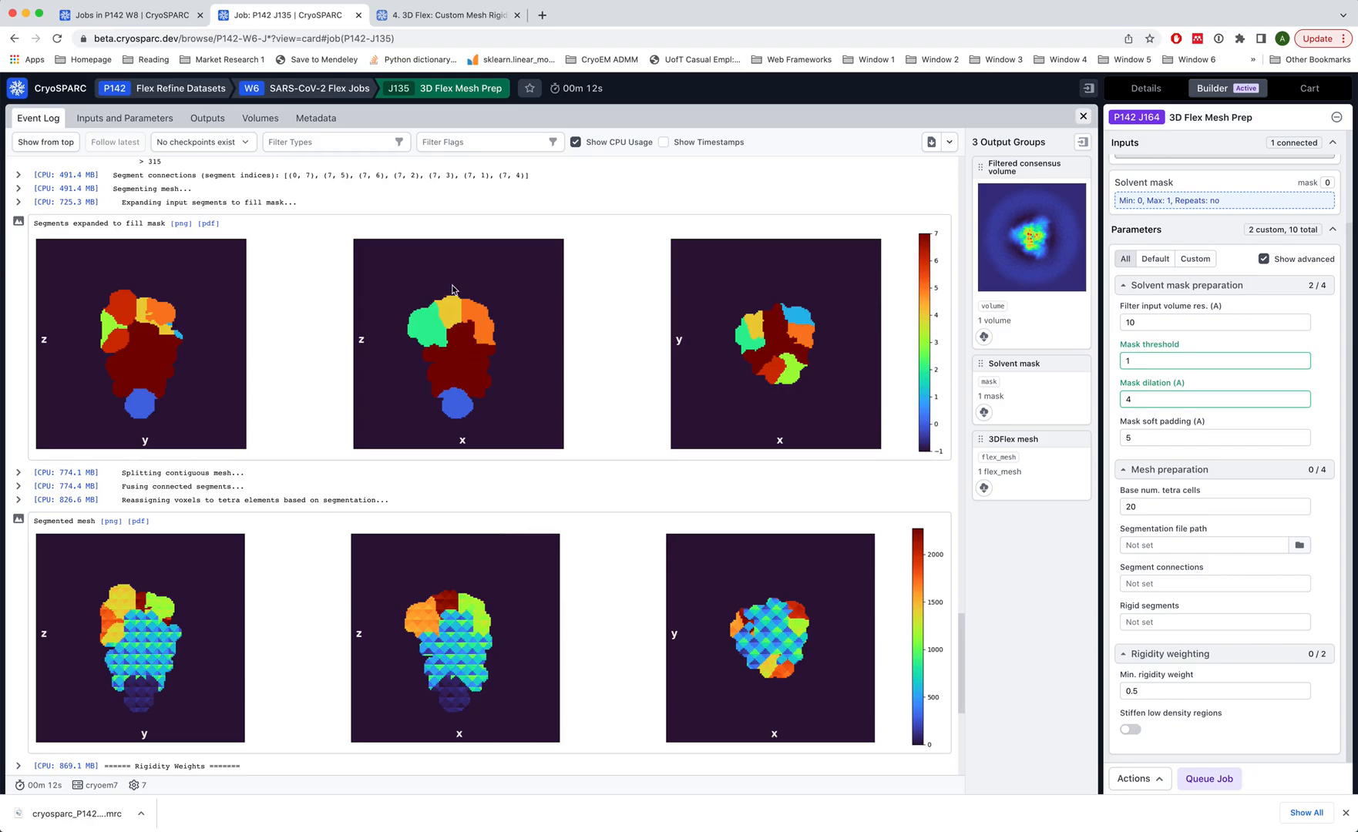
# Step: Examine J135's segmented mesh, the mesh splitting and fusing log entries and the tetra rigidity weights, and return to the W6 job cards
pyautogui.scroll(-1, 482, 389)
pyautogui.scroll(-1, 483, 389)
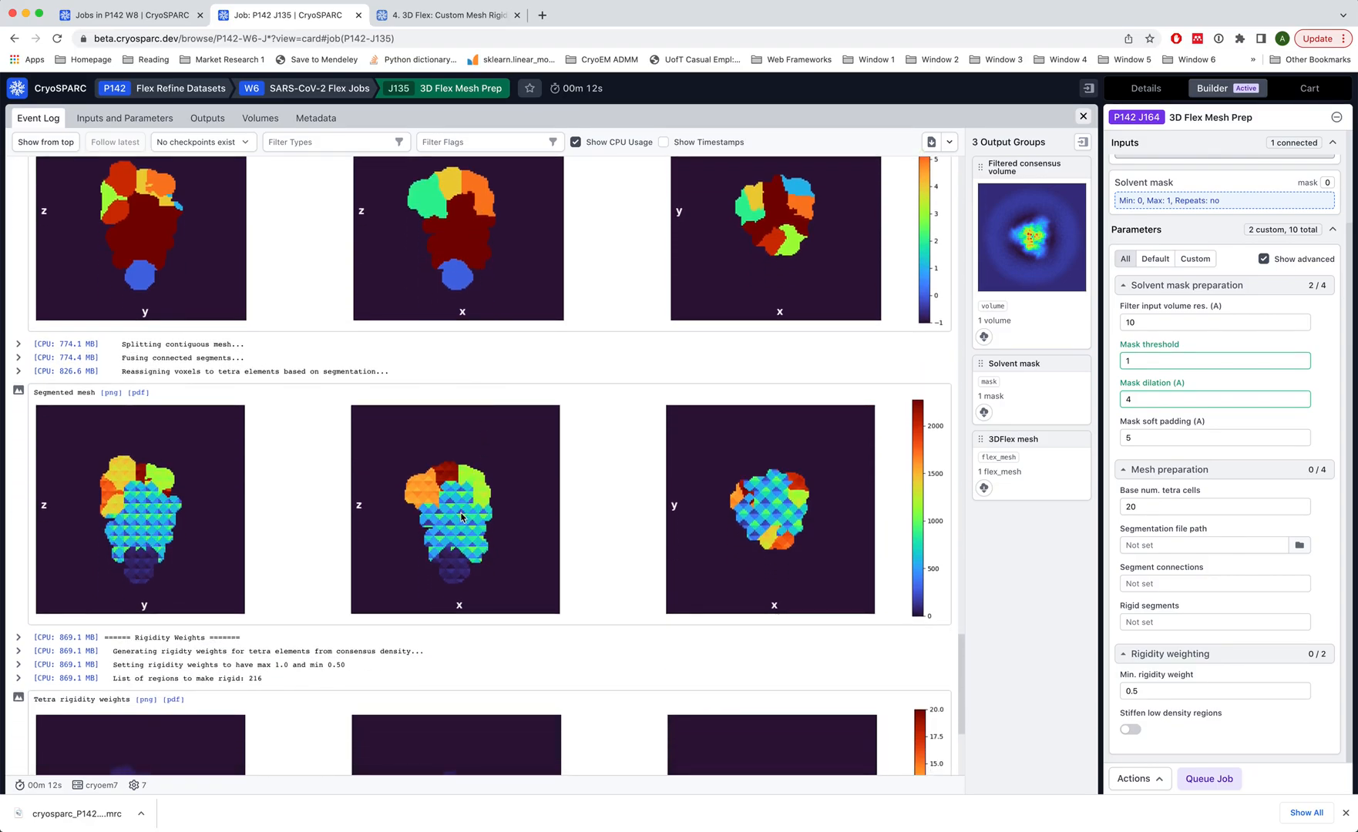
pyautogui.moveTo(123, 344); pyautogui.dragTo(248, 346)
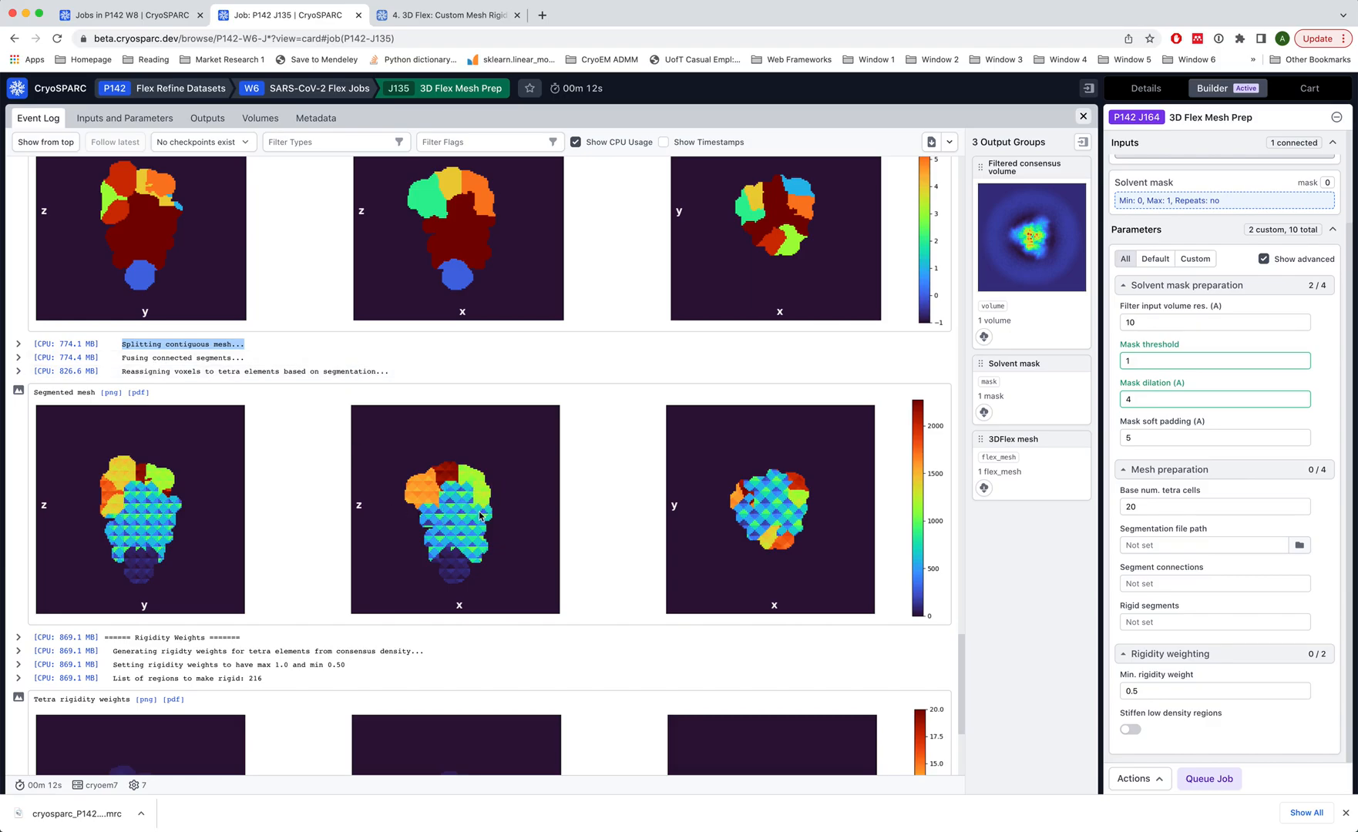
pyautogui.scroll(-1, 478, 528)
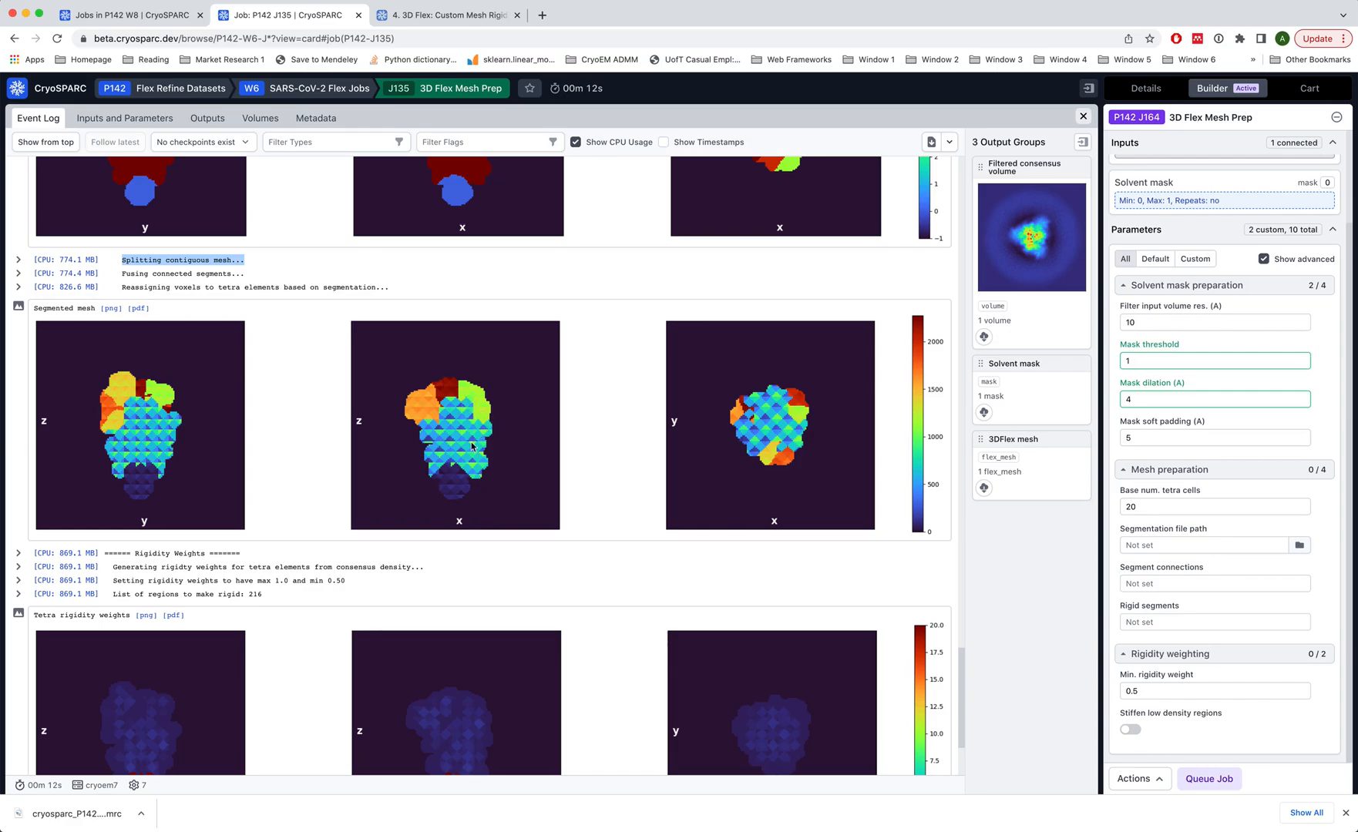
pyautogui.scroll(-3, 522, 448)
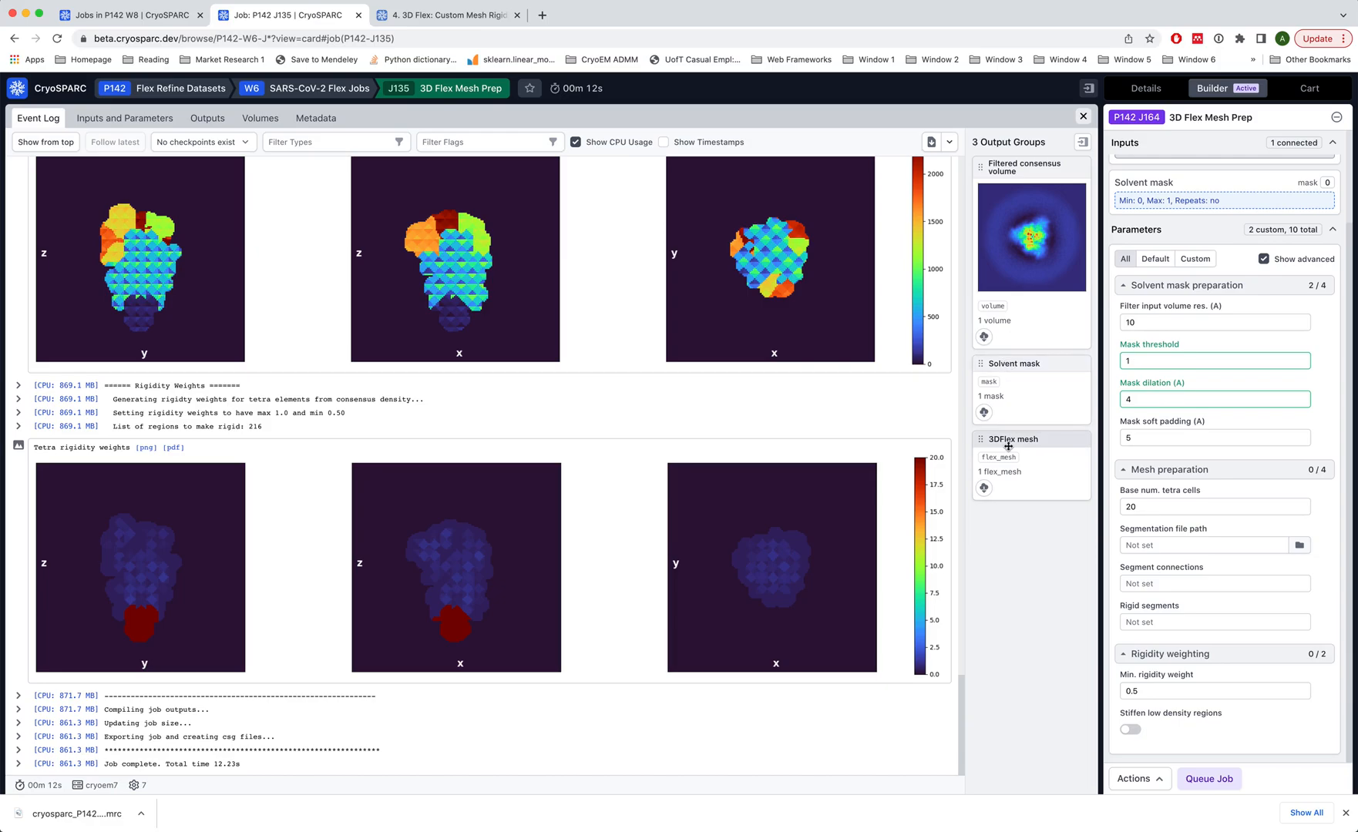
pyautogui.moveTo(1008, 447)
pyautogui.mouseDown()
pyautogui.moveTo(1021, 451)
pyautogui.moveTo(1010, 446)
pyautogui.mouseUp()
pyautogui.press('space')
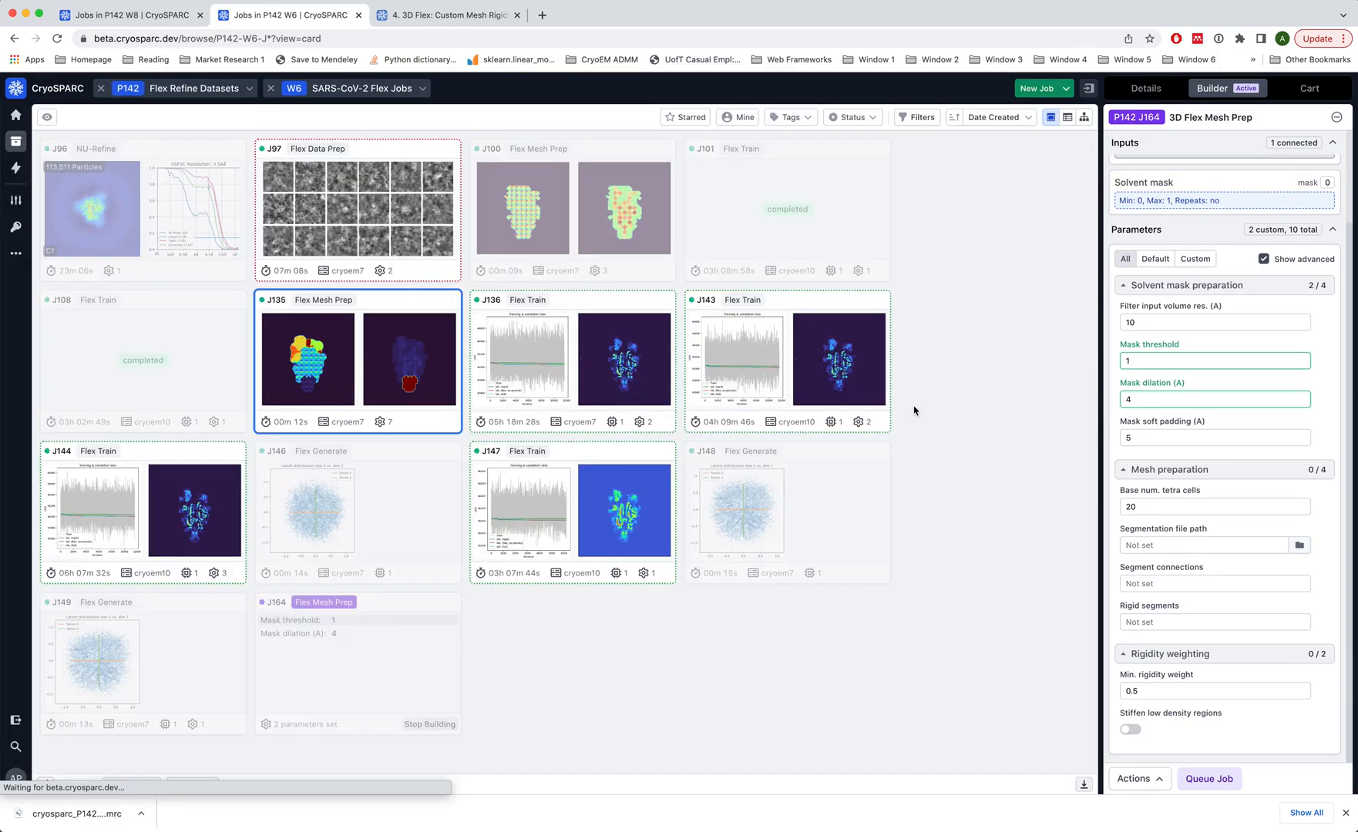
# Step: Review the Flex Train job J136's event log from the start for the input tetramesh, reconstructed density and initial canonical density
pyautogui.click(576, 351)
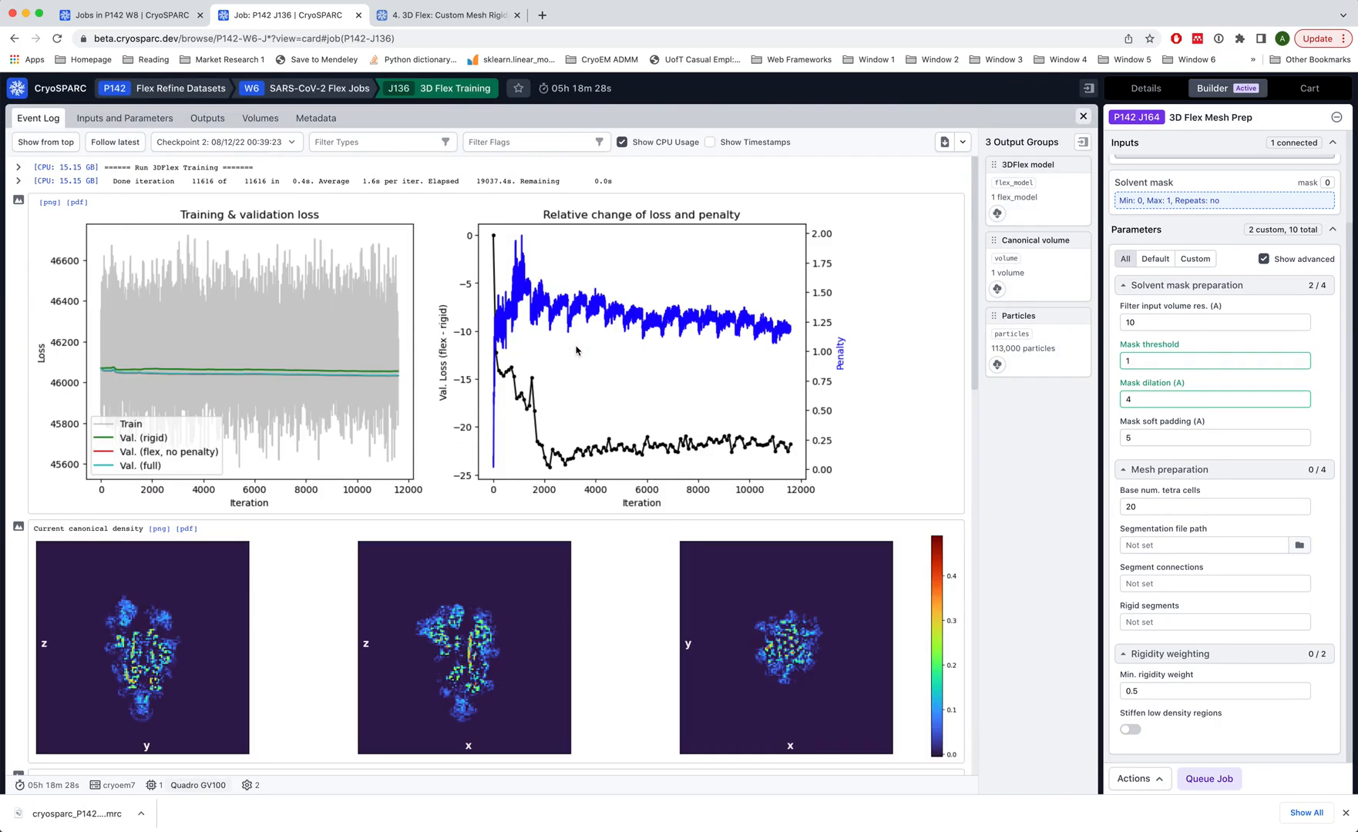
pyautogui.click(48, 144)
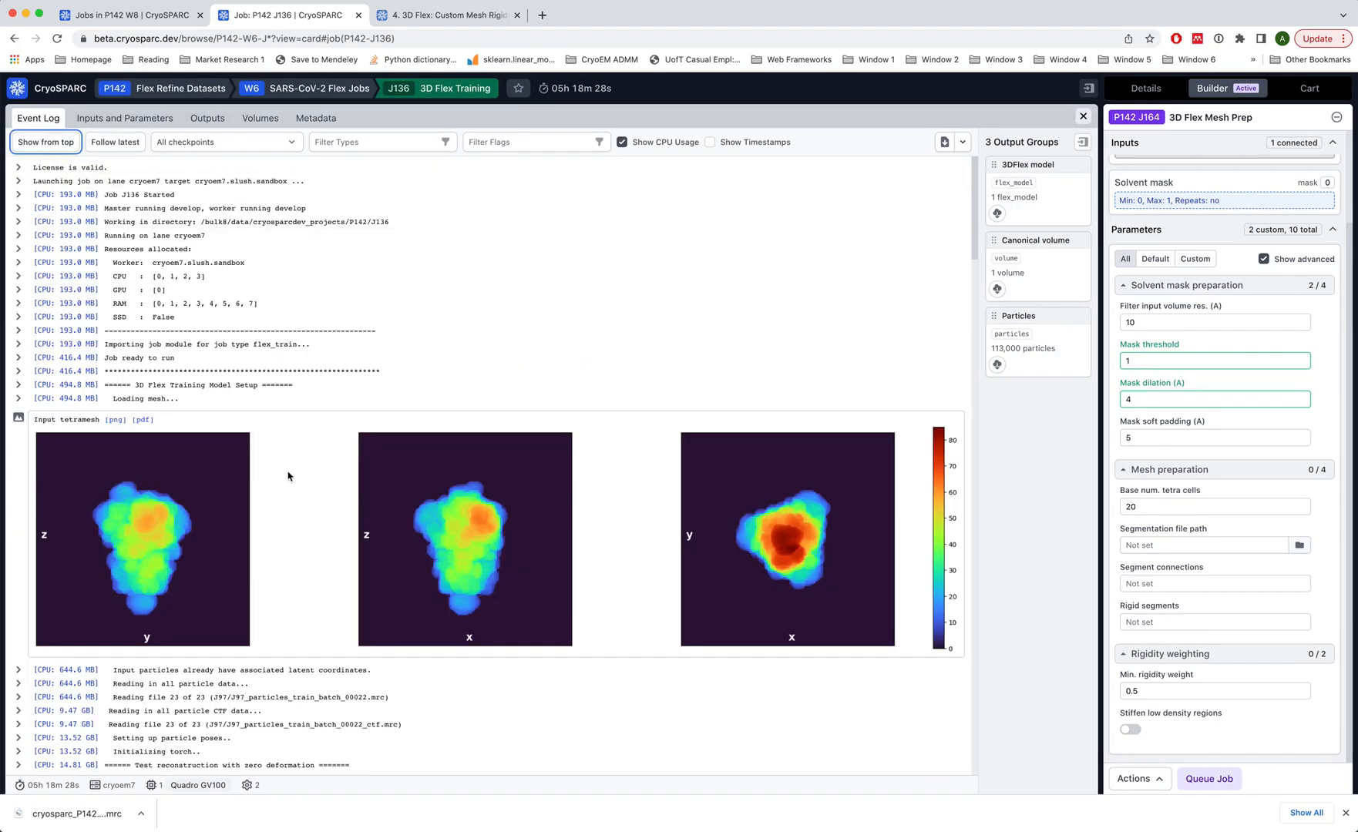
pyautogui.scroll(-15, 288, 476)
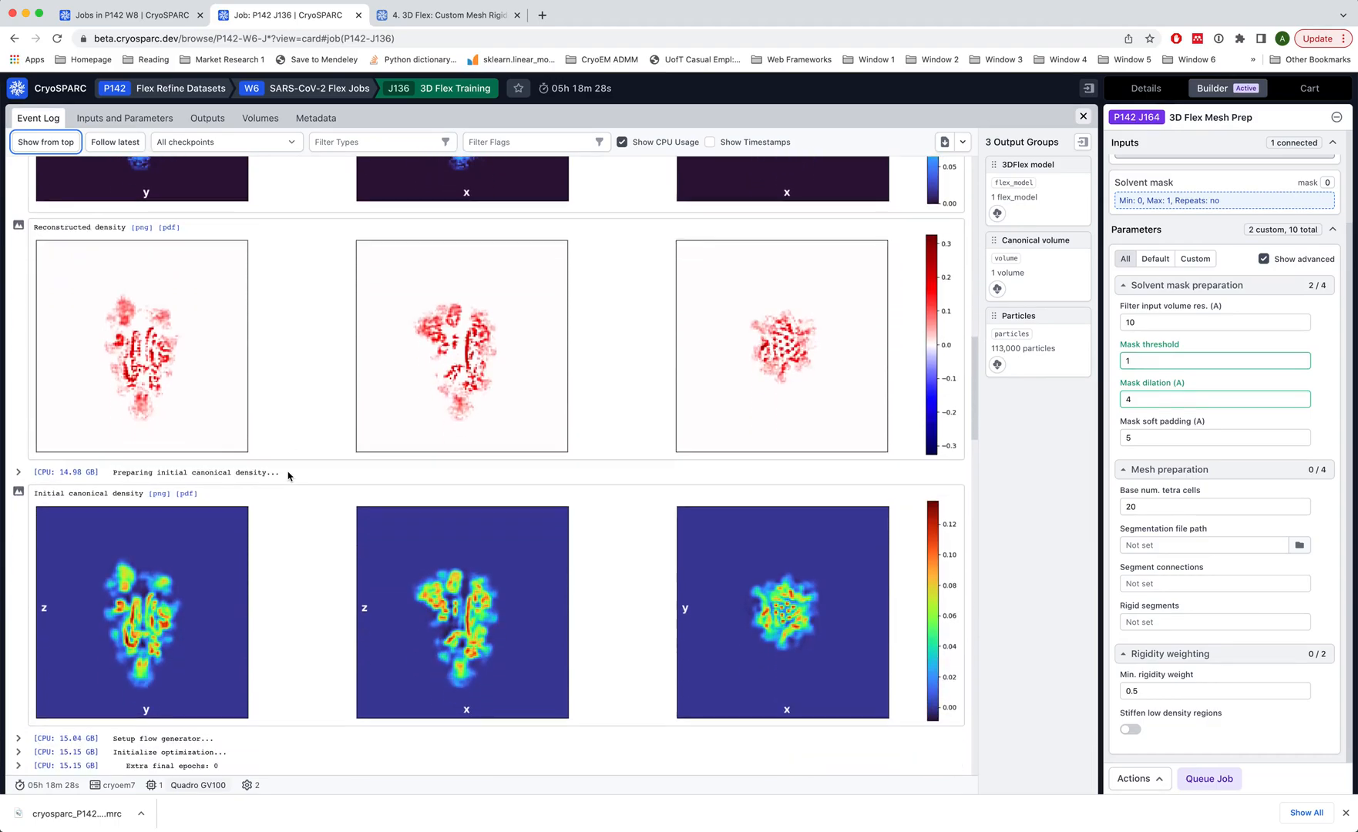
# Step: Compare J136's current canonical density with the original consensus density, inspect the latent activation and example flow plots, and return to the job cards
pyautogui.scroll(-10, 288, 475)
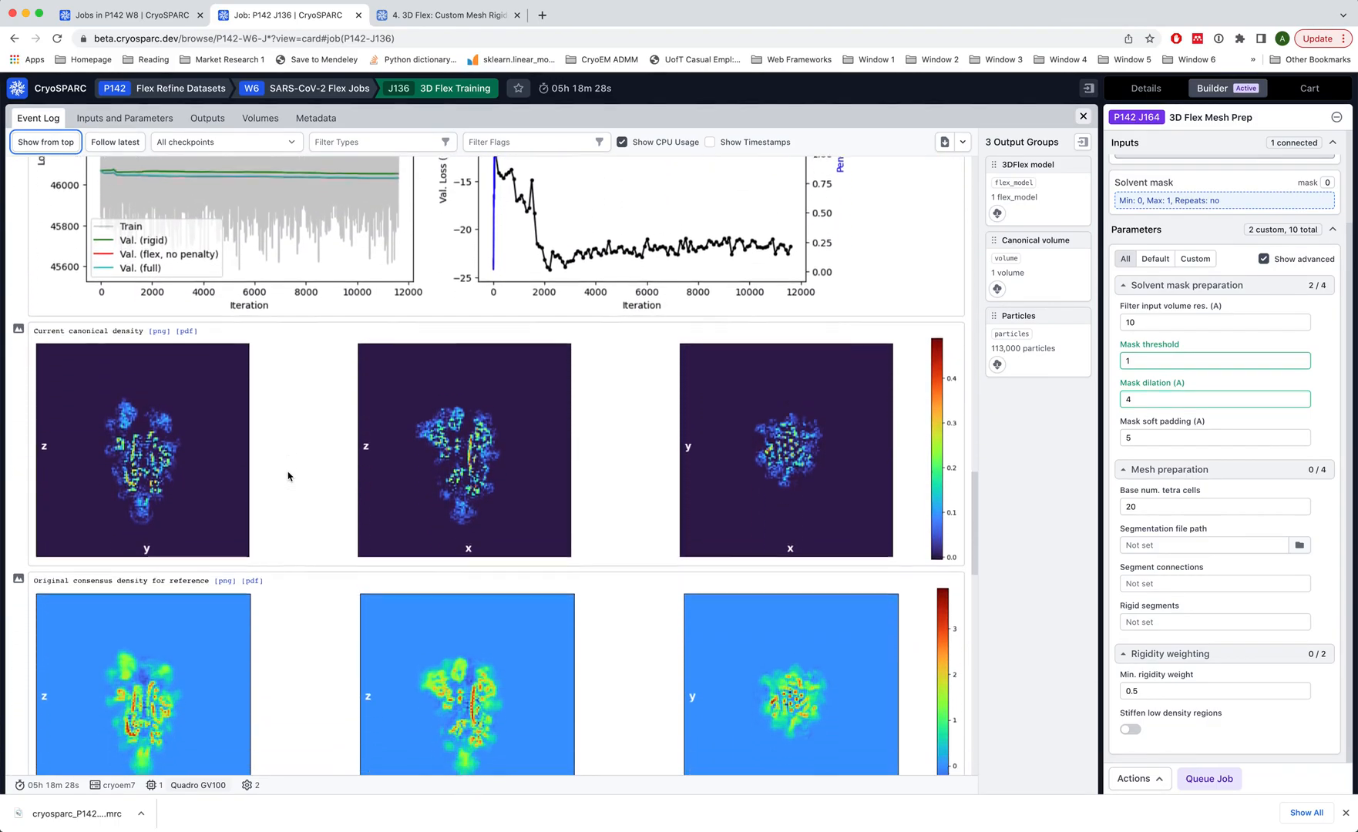
pyautogui.scroll(-4, 289, 475)
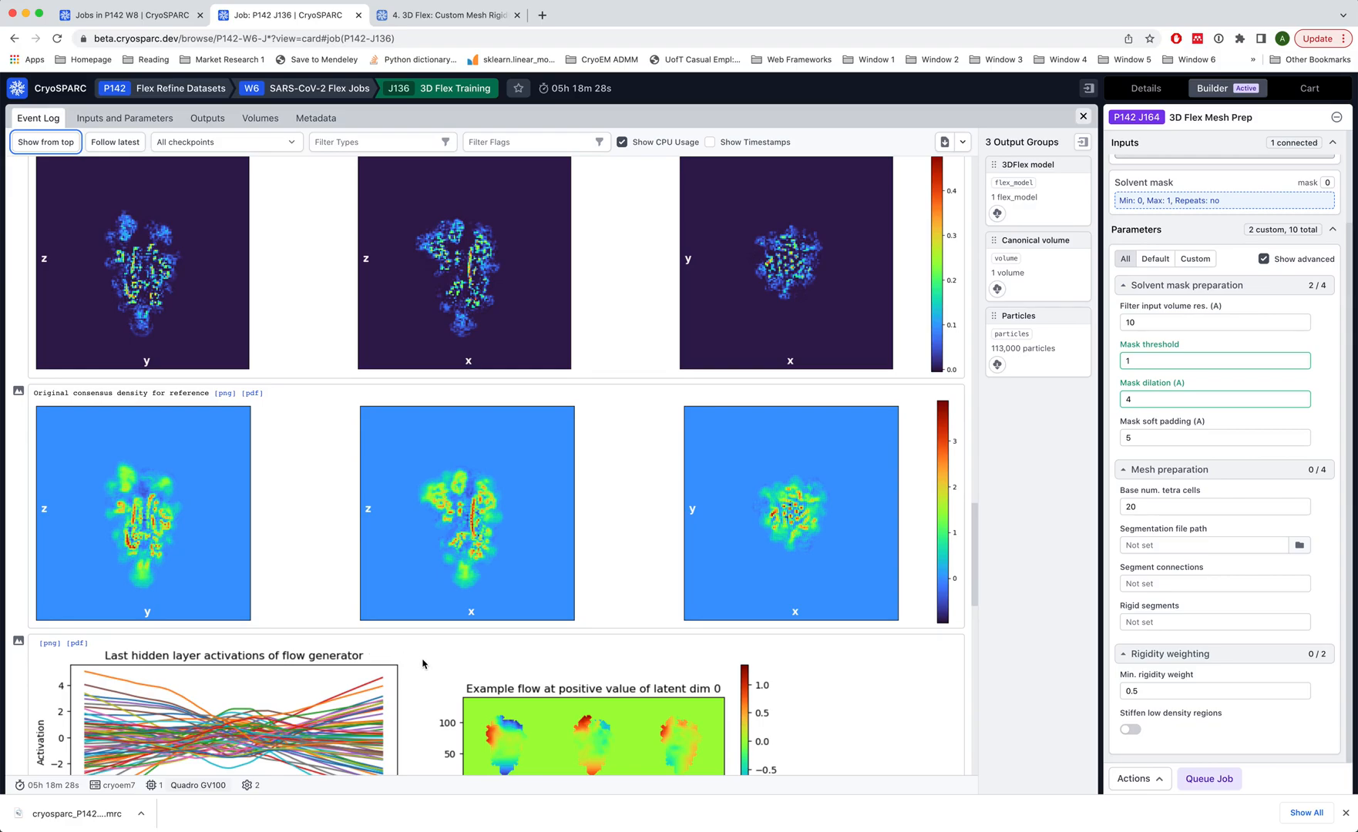
pyautogui.scroll(-2, 413, 659)
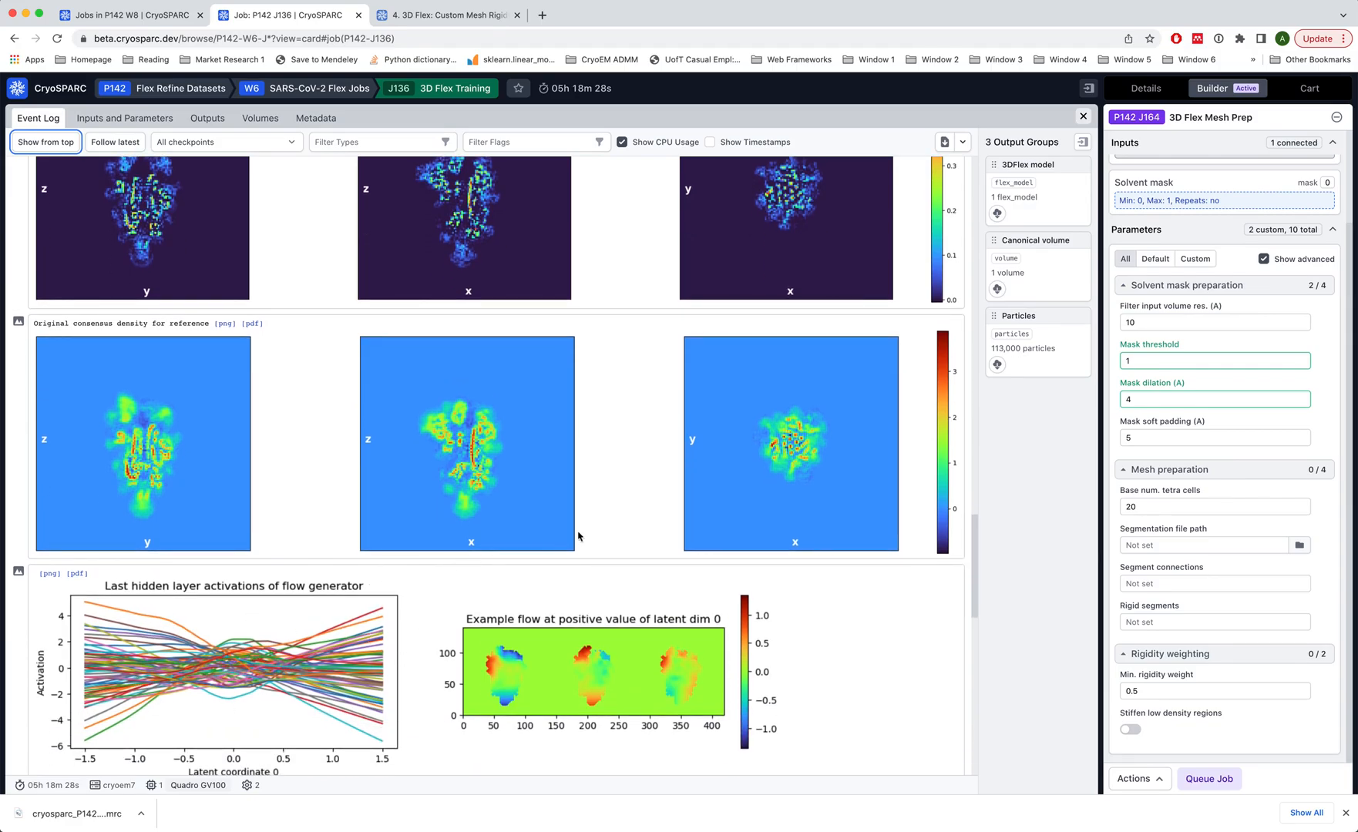
pyautogui.click(631, 488)
pyautogui.press('Escape')
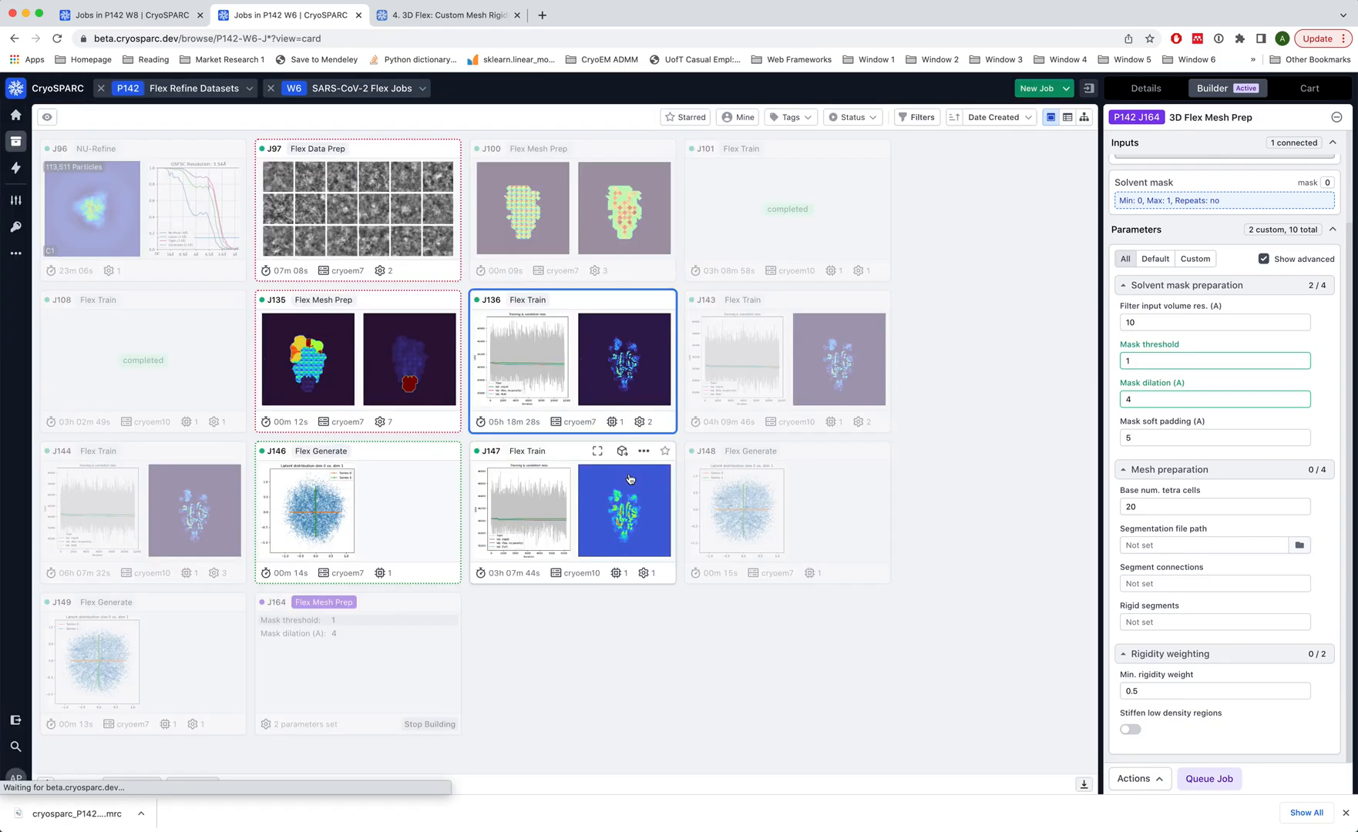